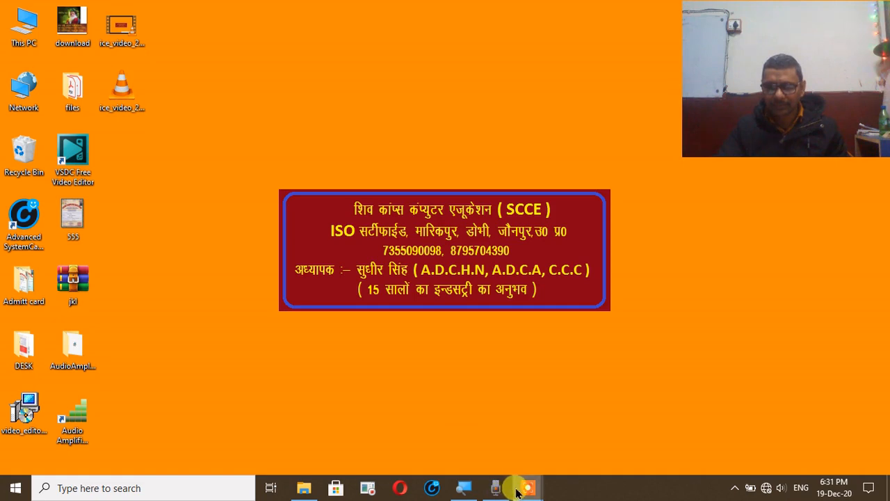
pyautogui.moveTo(520, 487)
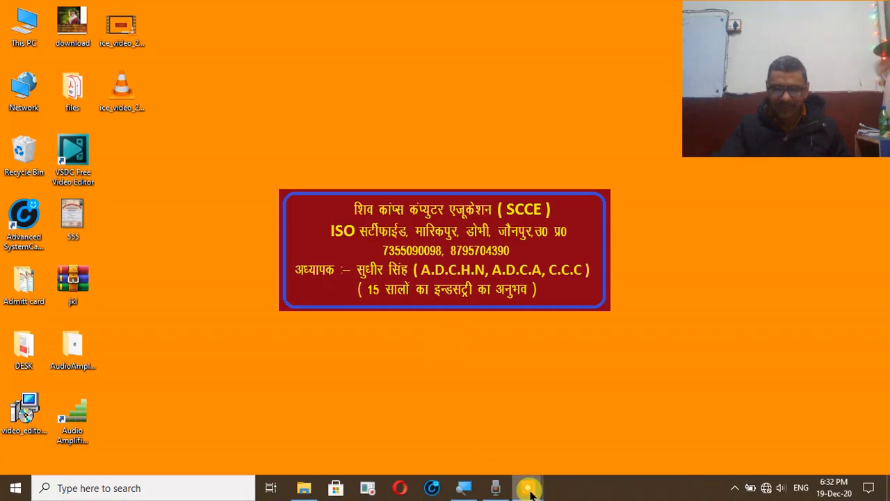
pyautogui.click(494, 408)
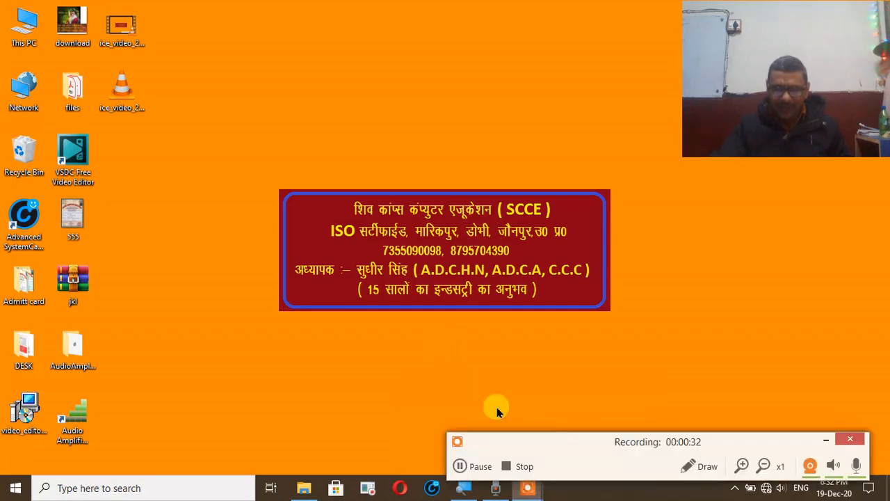
pyautogui.click(461, 467)
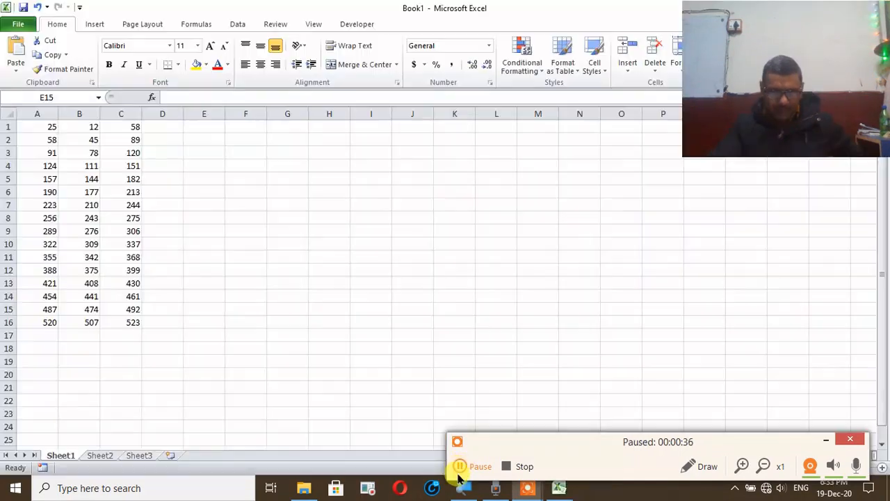
pyautogui.click(461, 467)
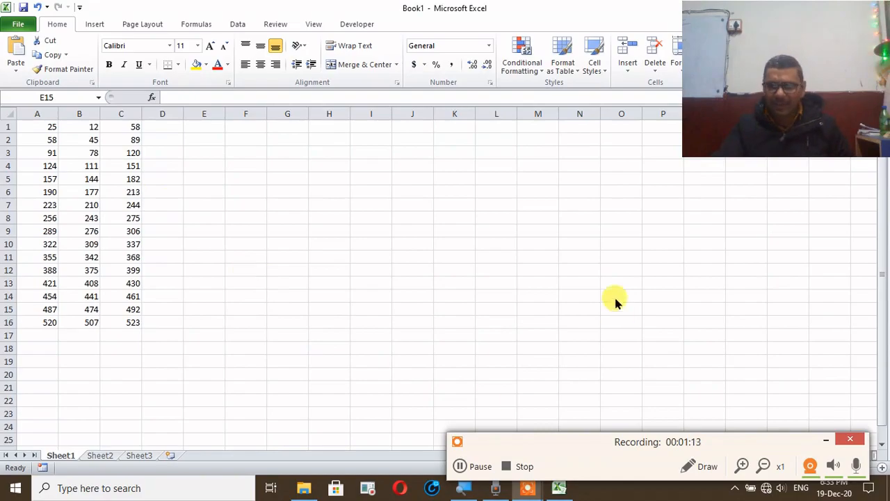
pyautogui.click(741, 465)
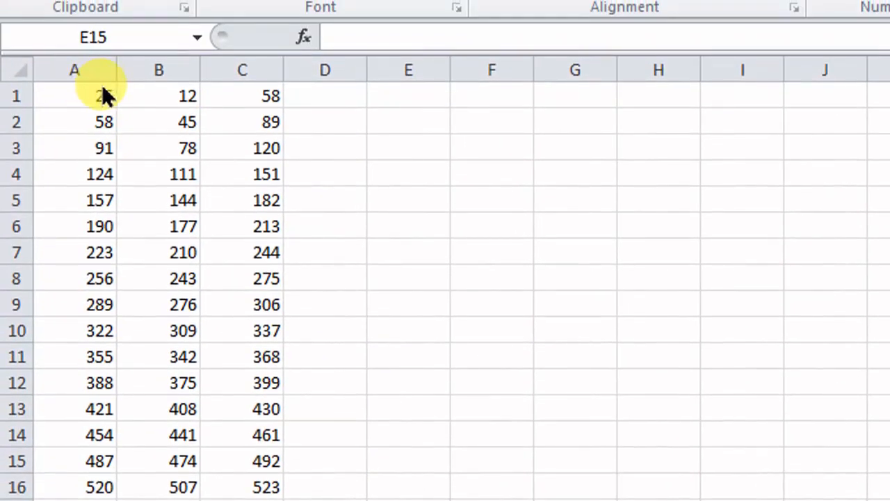
# - Insert a blank cell at B2, shifting the existing cells down
pyautogui.click(159, 102)
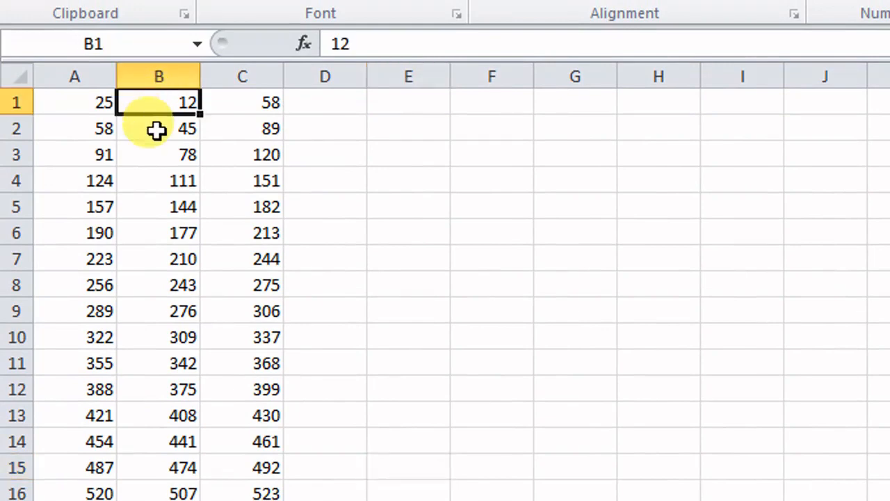
pyautogui.click(157, 129)
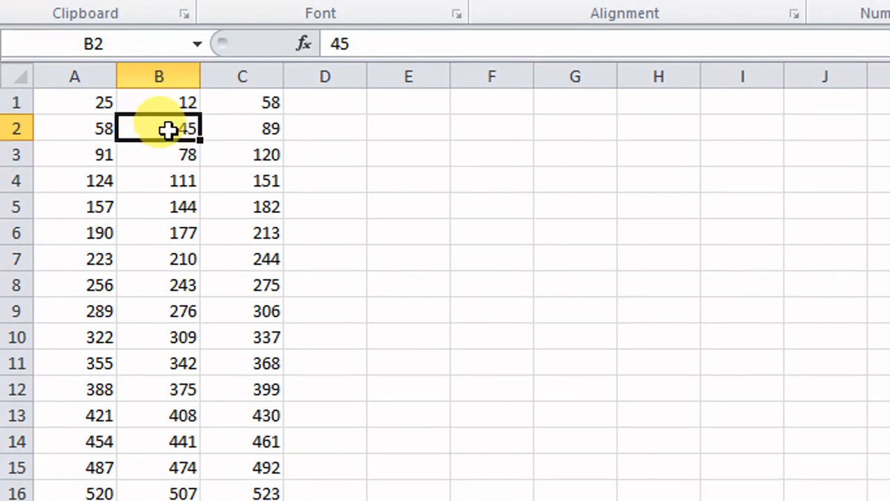
pyautogui.rightClick(169, 132)
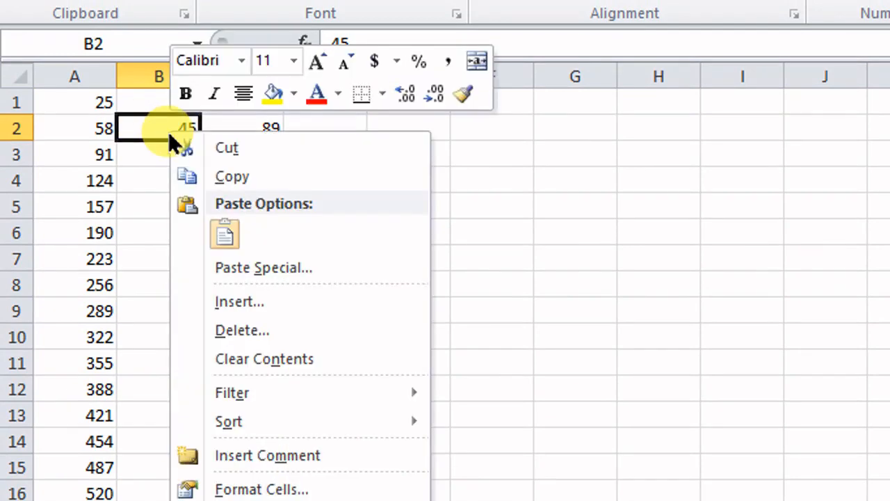
pyautogui.click(231, 300)
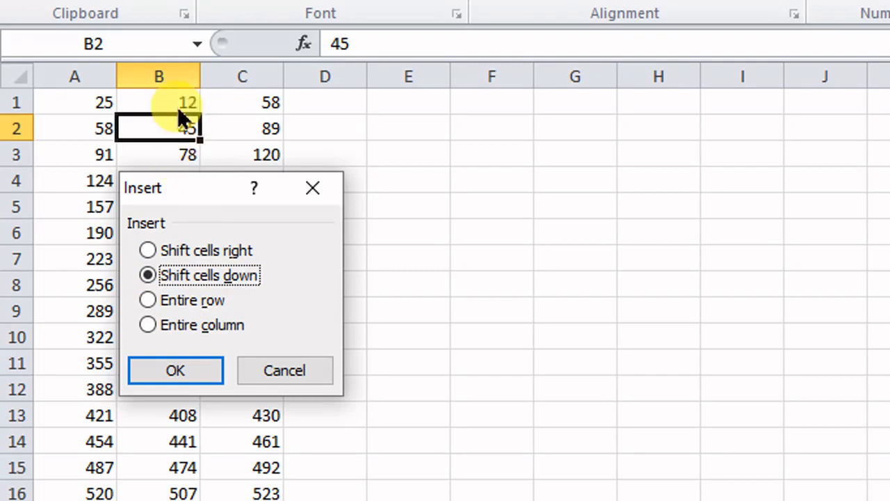
pyautogui.click(199, 368)
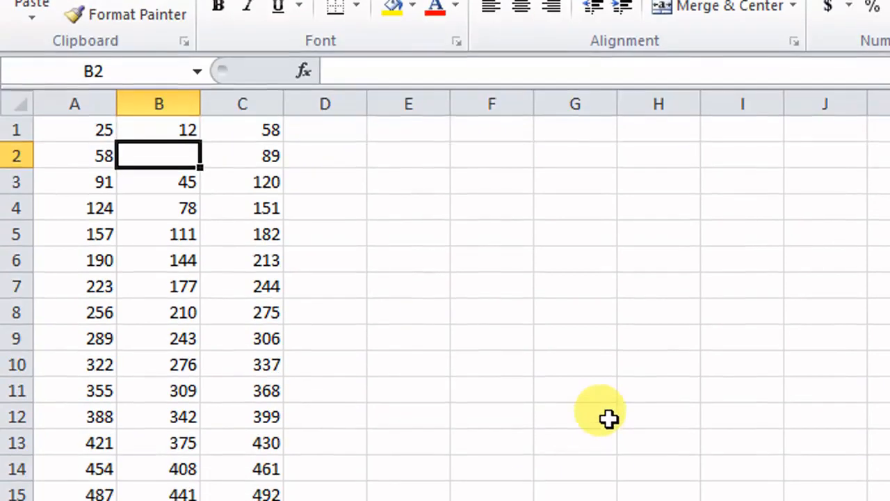
# - Insert a blank sheet column before column B, and a blank sheet row above row 3
pyautogui.click(811, 447)
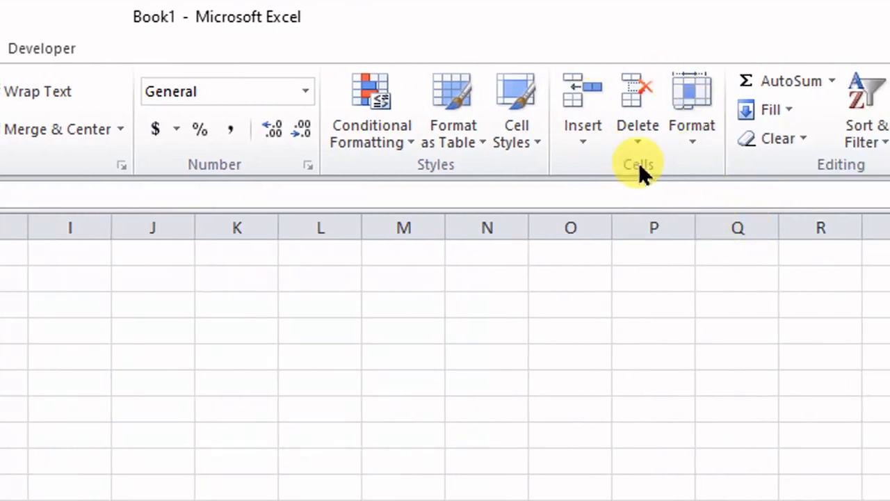
pyautogui.click(584, 135)
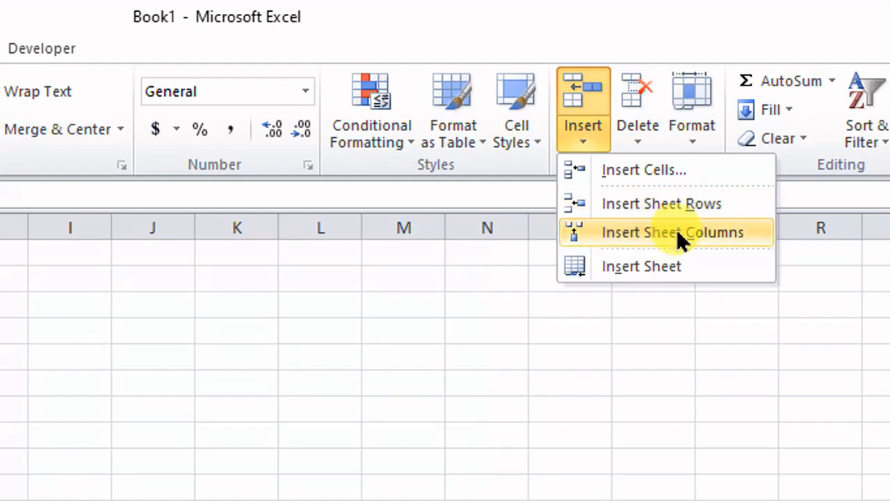
pyautogui.click(700, 231)
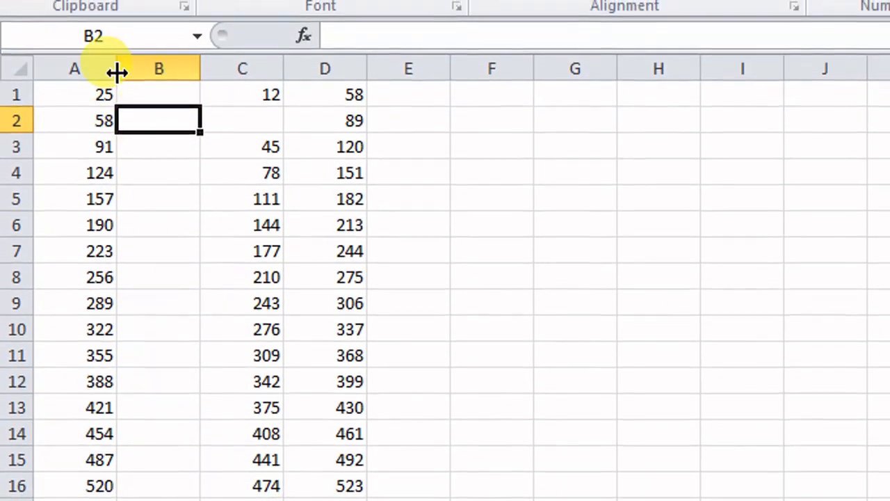
pyautogui.click(61, 149)
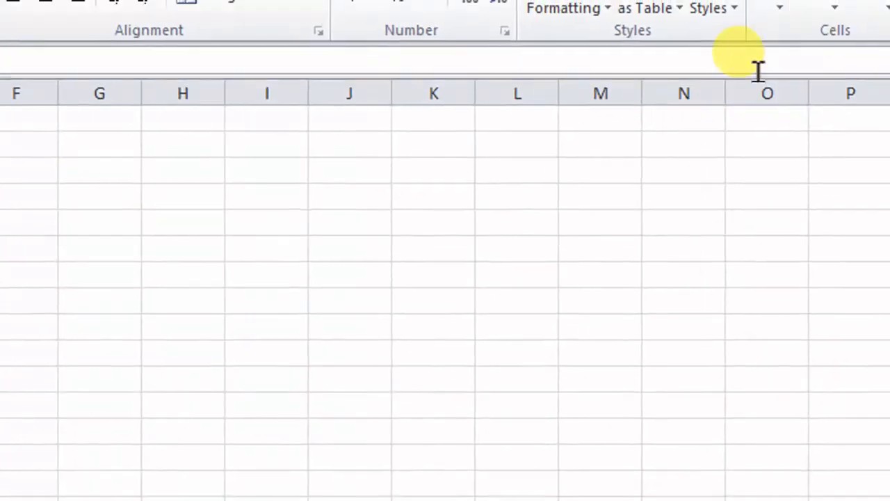
pyautogui.click(756, 73)
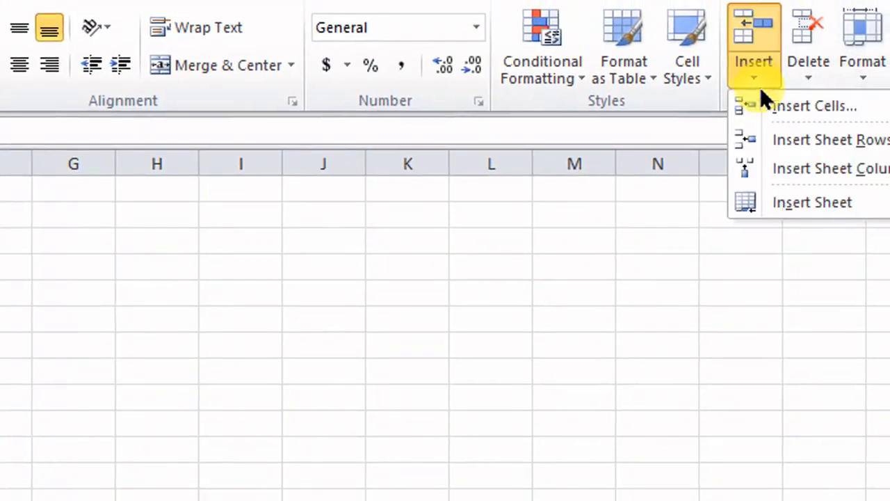
pyautogui.click(809, 139)
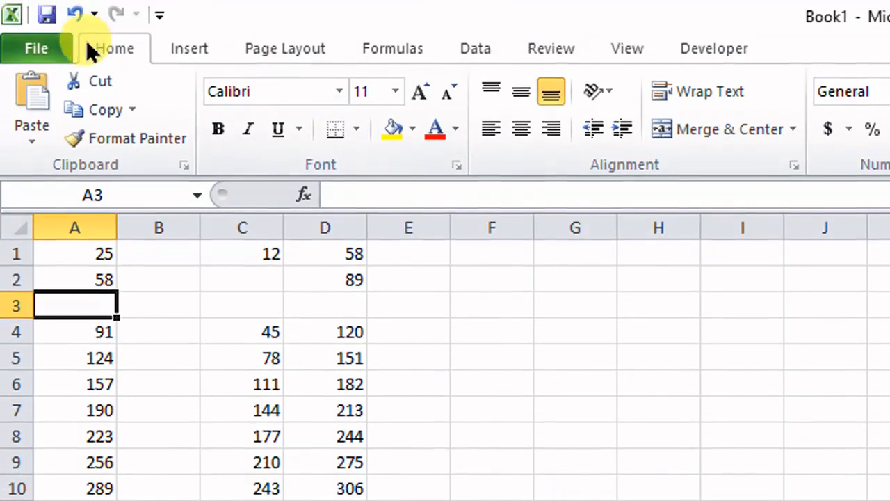
pyautogui.click(749, 135)
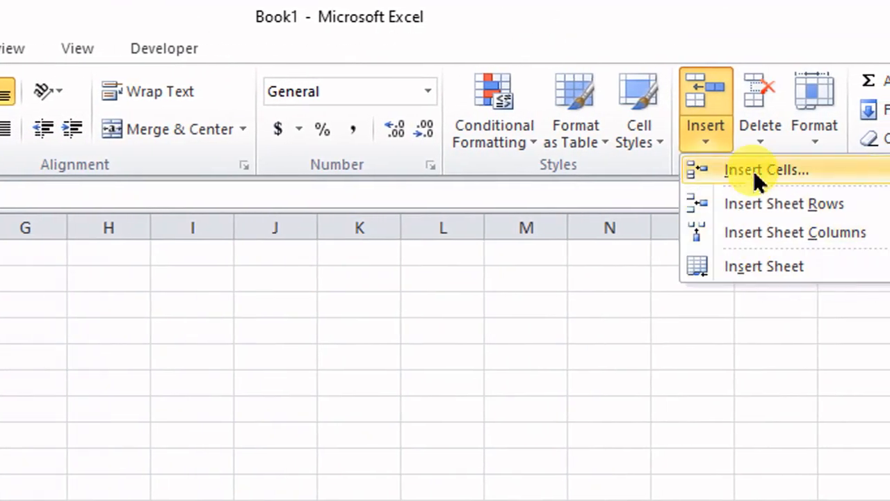
pyautogui.click(528, 297)
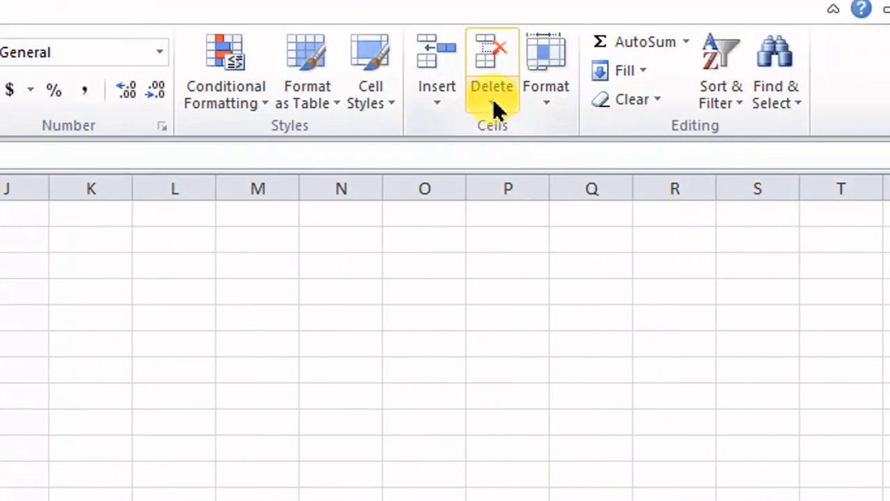
# - Delete the blank sheet row 3 and the blank sheet column B
pyautogui.click(494, 98)
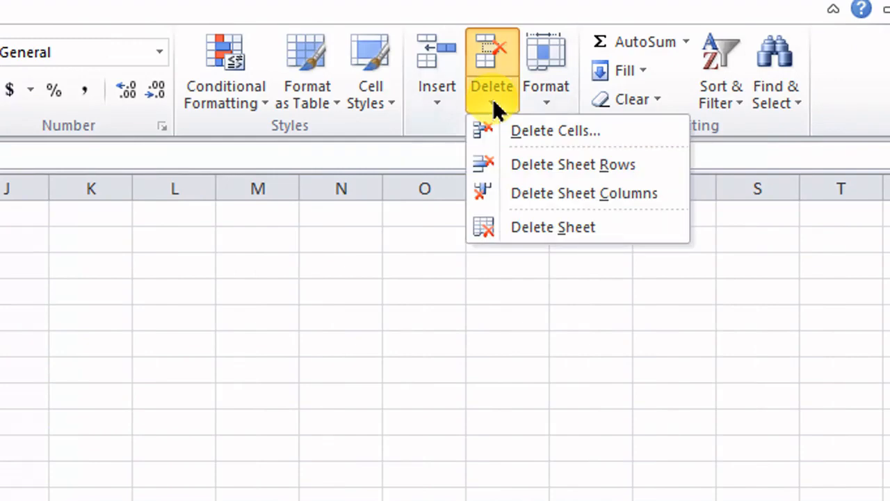
pyautogui.click(548, 165)
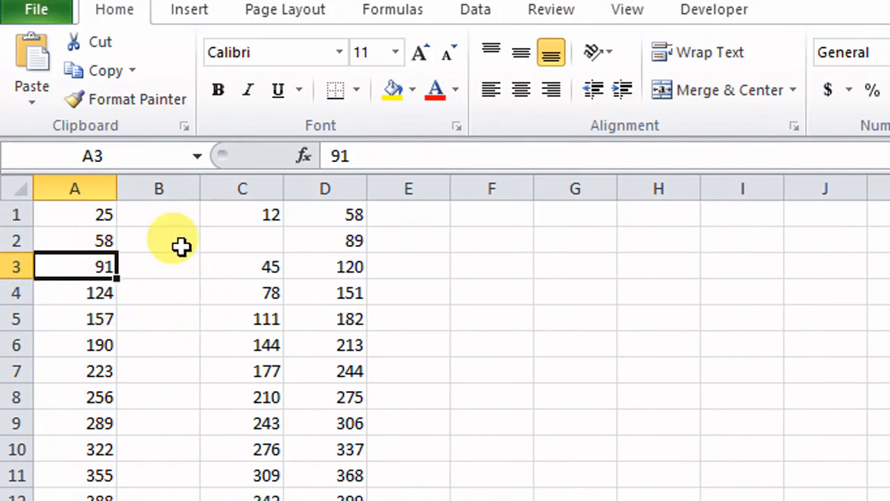
pyautogui.click(167, 216)
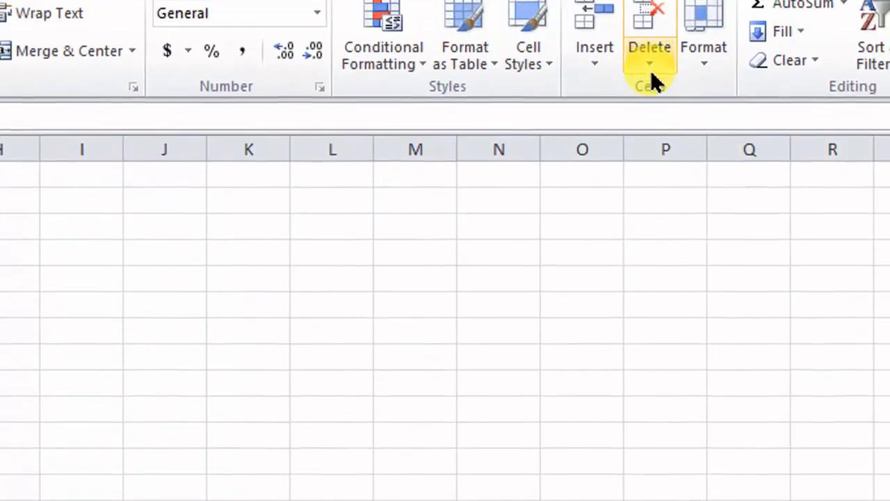
pyautogui.click(652, 78)
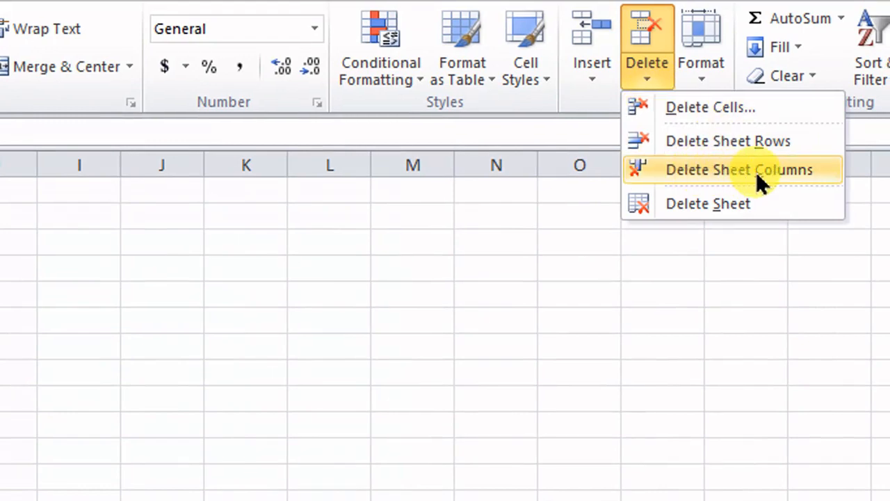
pyautogui.click(756, 171)
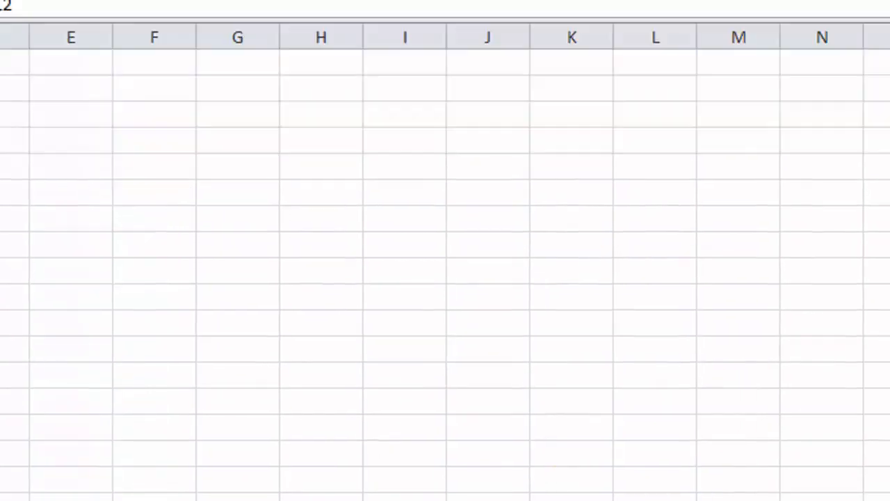
pyautogui.click(585, 424)
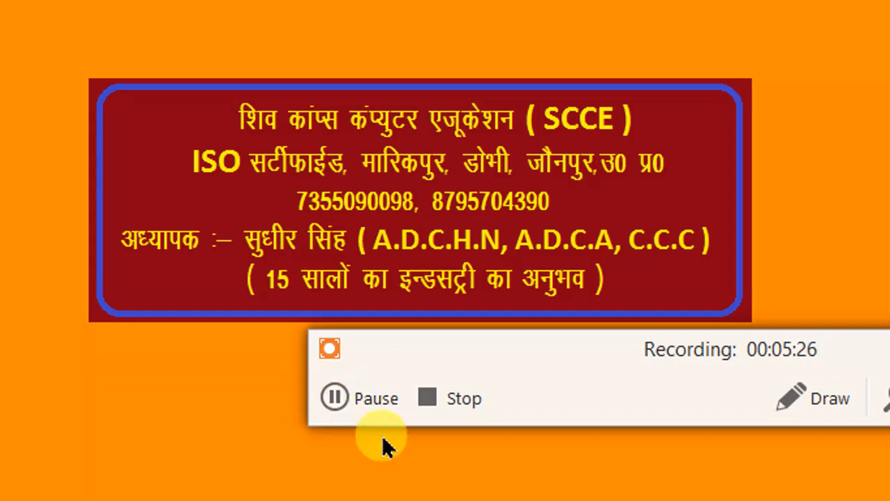
pyautogui.click(334, 398)
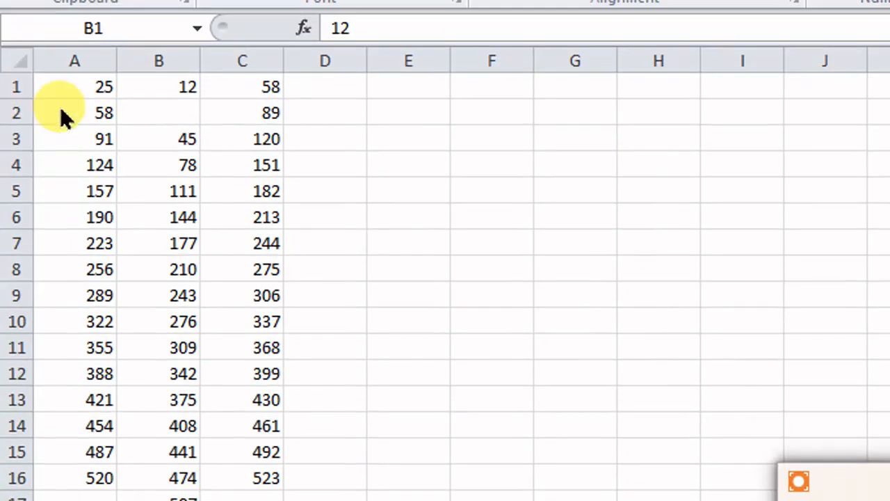
# - Fill the whole of row 2 with yellow
pyautogui.click(17, 113)
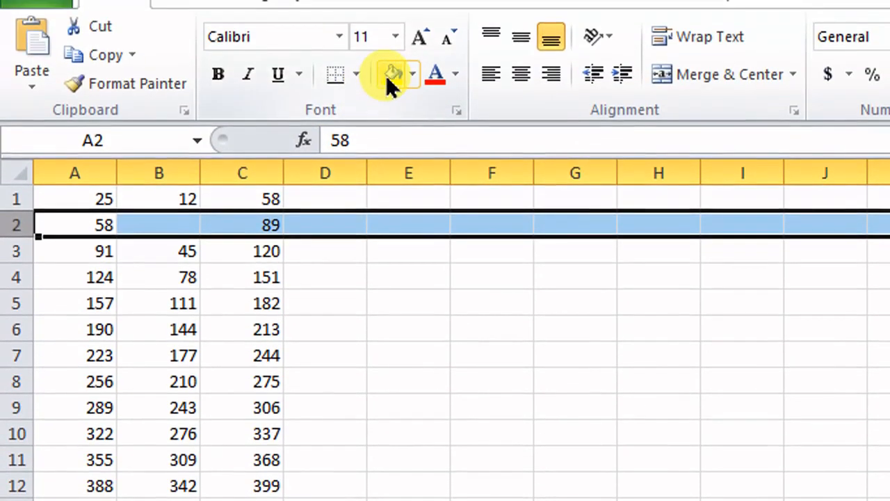
pyautogui.click(389, 74)
pyautogui.click(263, 277)
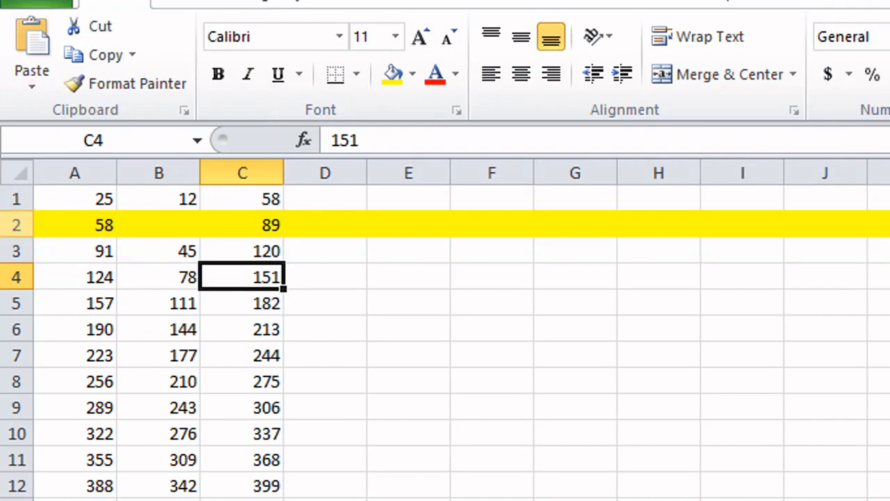
# - Hide the yellow row 2
pyautogui.click(16, 224)
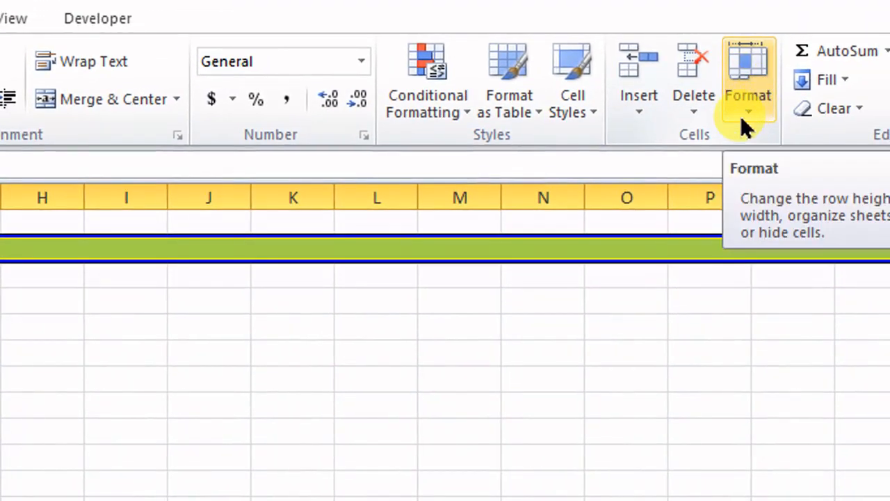
pyautogui.click(741, 115)
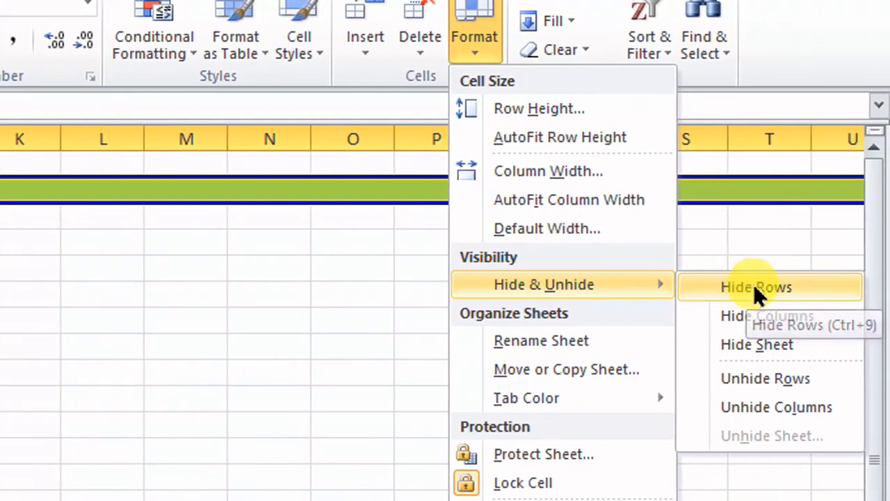
pyautogui.click(753, 287)
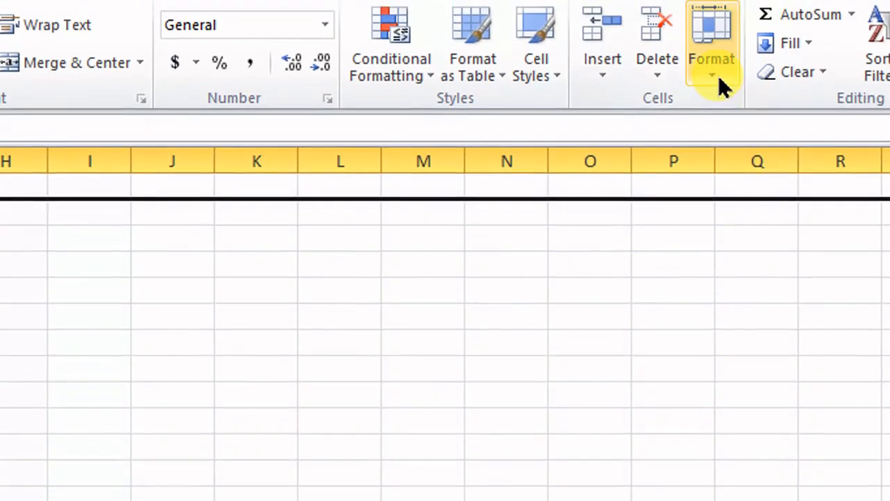
# - Unhide row 2 between rows 1 and 3
pyautogui.click(721, 47)
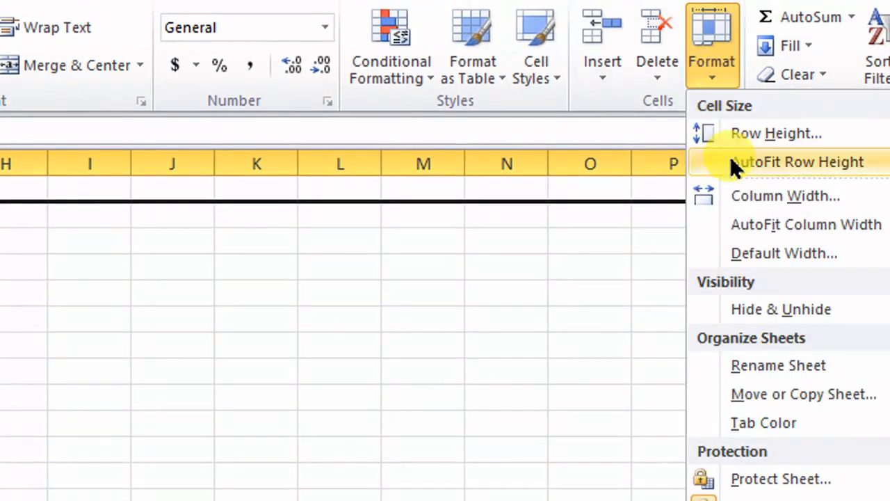
pyautogui.moveTo(800, 309)
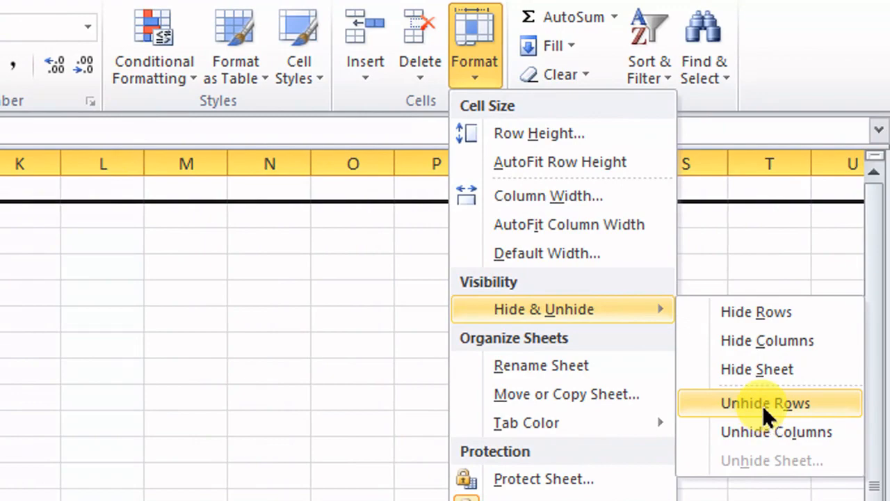
pyautogui.click(764, 404)
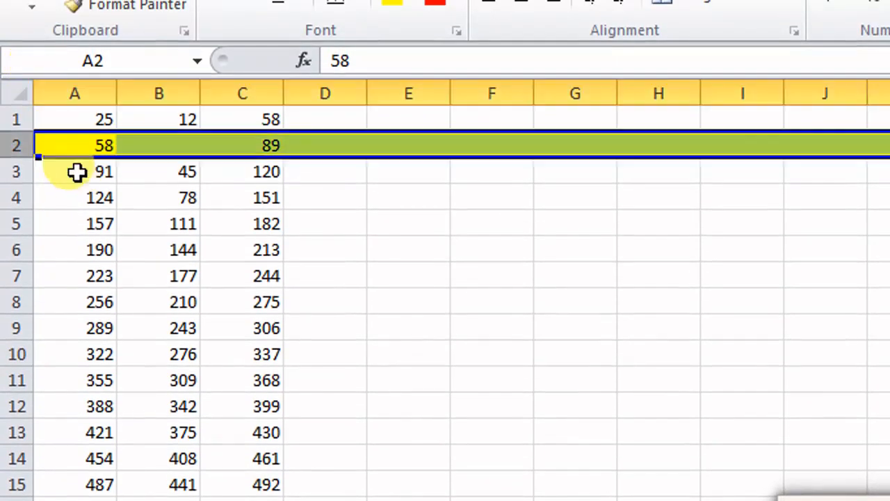
pyautogui.click(87, 191)
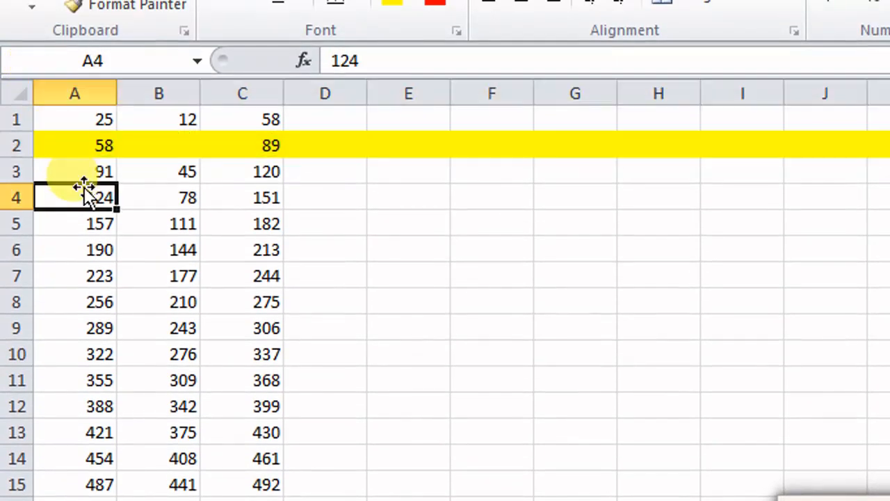
# - Widen column B by its header boundary to a width of about 16
pyautogui.click(160, 119)
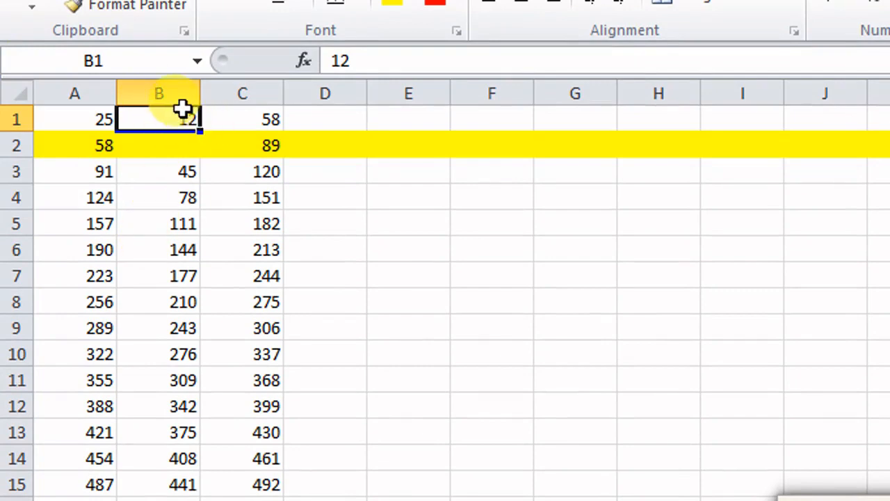
pyautogui.rightClick(179, 126)
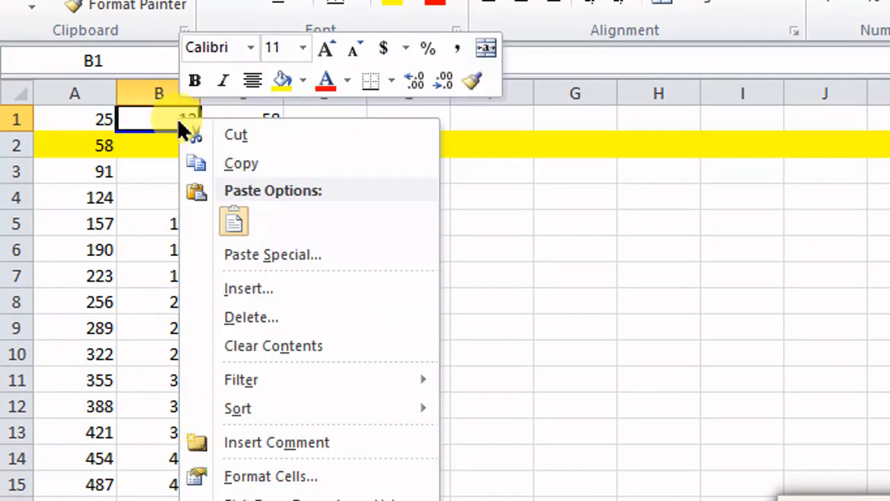
pyautogui.click(162, 125)
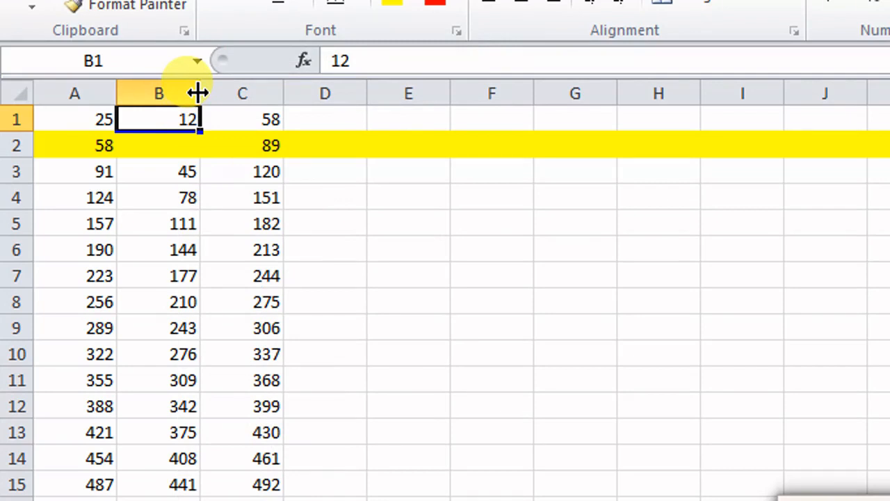
pyautogui.moveTo(198, 92); pyautogui.dragTo(271, 94)
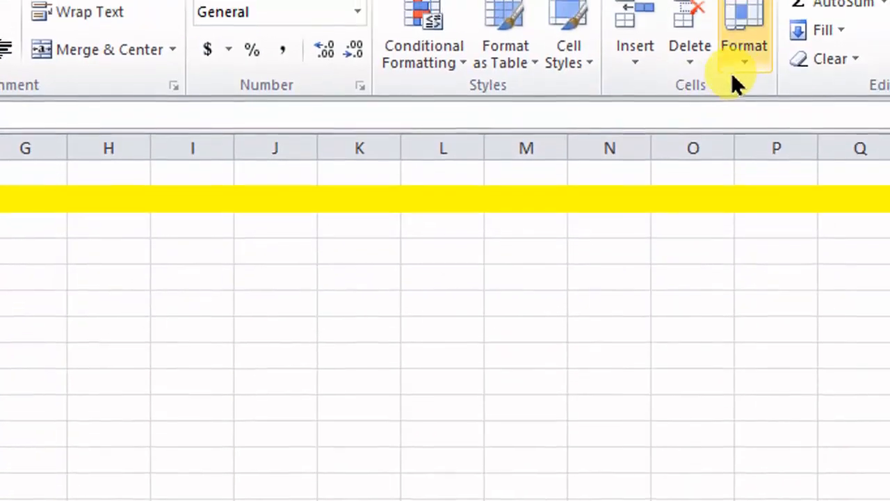
# - Set the width of column B to exactly 20
pyautogui.click(757, 42)
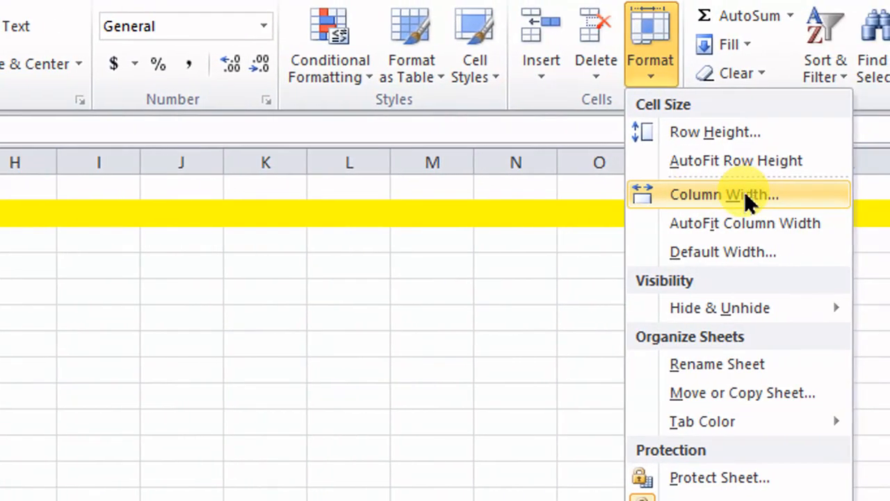
pyautogui.click(745, 193)
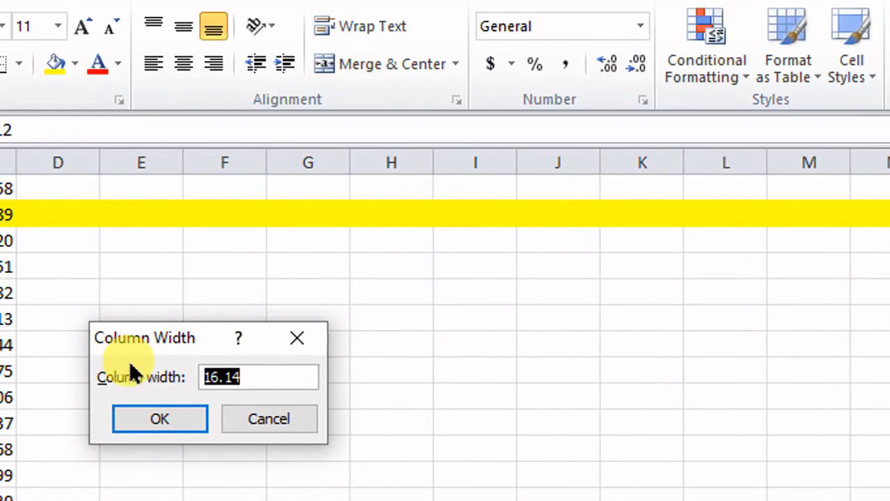
pyautogui.write('20')
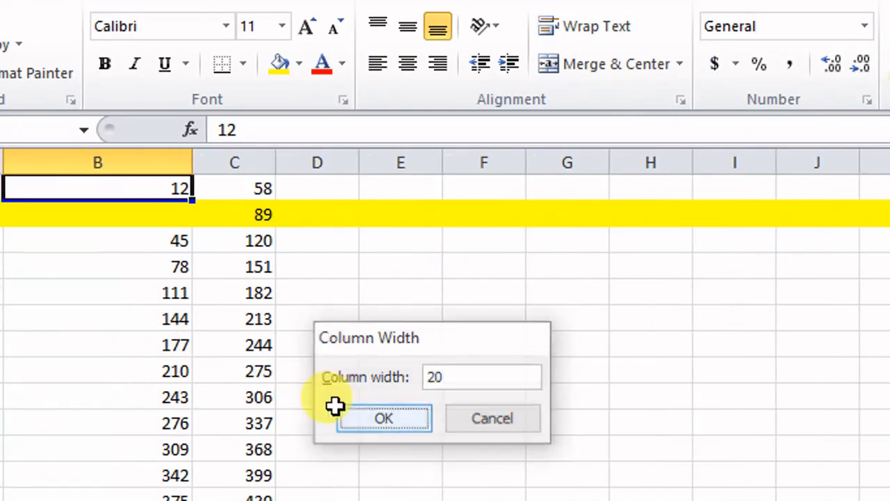
pyautogui.click(338, 418)
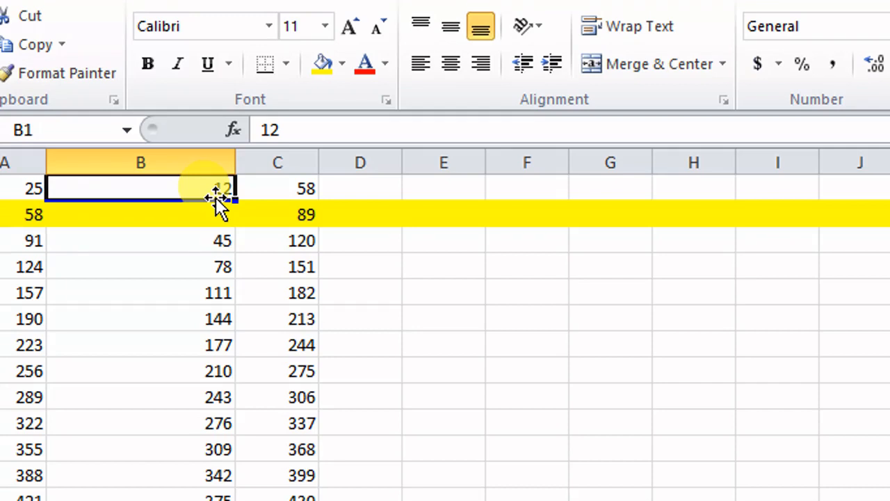
# - Set the height of the yellow row 2 to 25
pyautogui.click(31, 241)
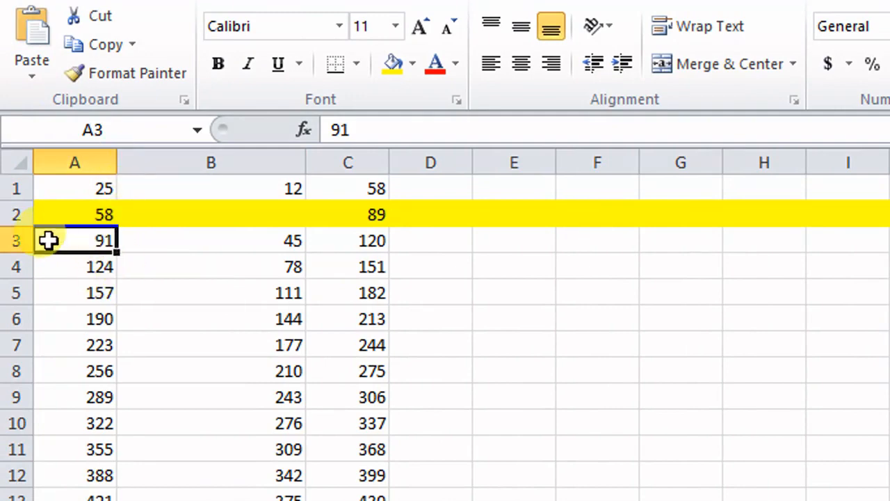
pyautogui.click(94, 215)
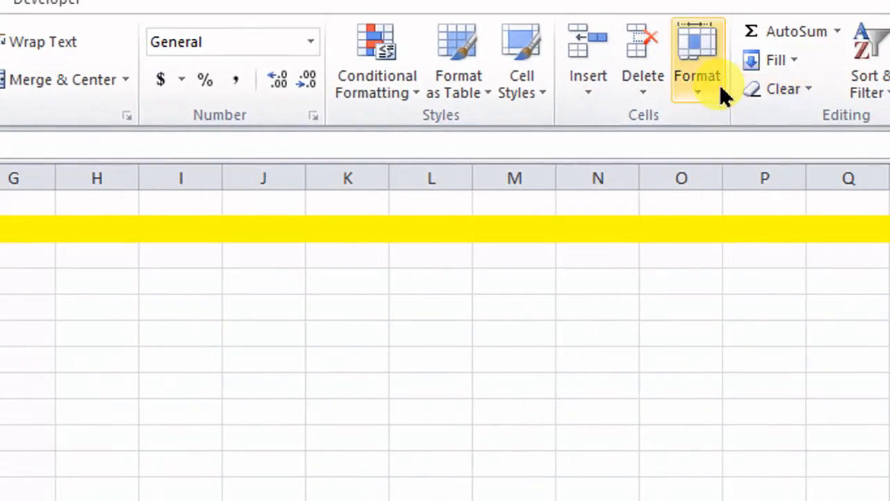
pyautogui.click(698, 100)
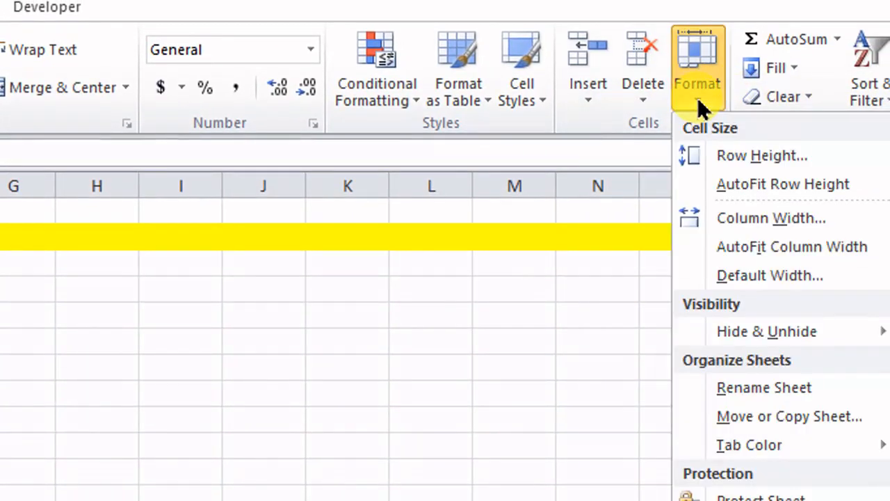
pyautogui.click(749, 154)
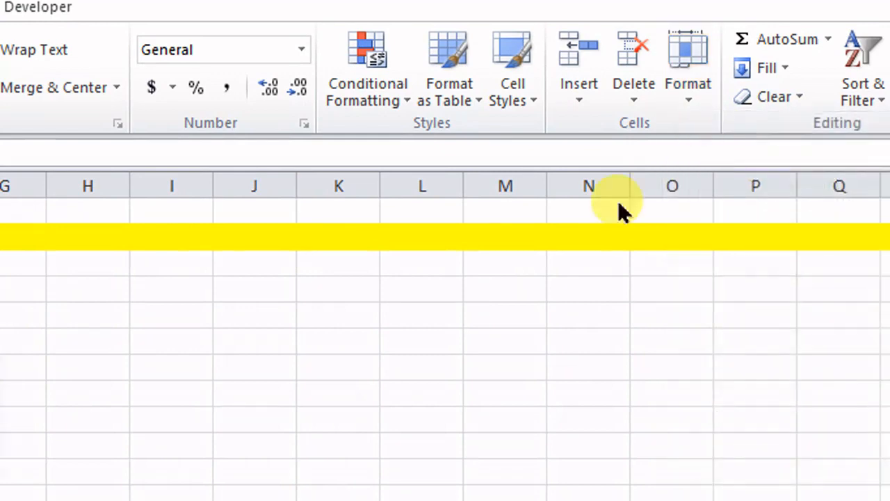
pyautogui.click(213, 402)
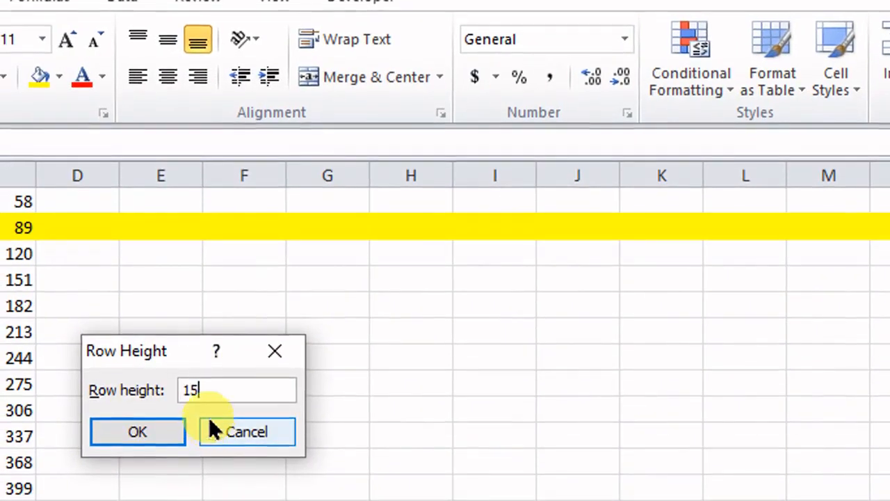
pyautogui.moveTo(210, 395); pyautogui.dragTo(168, 387)
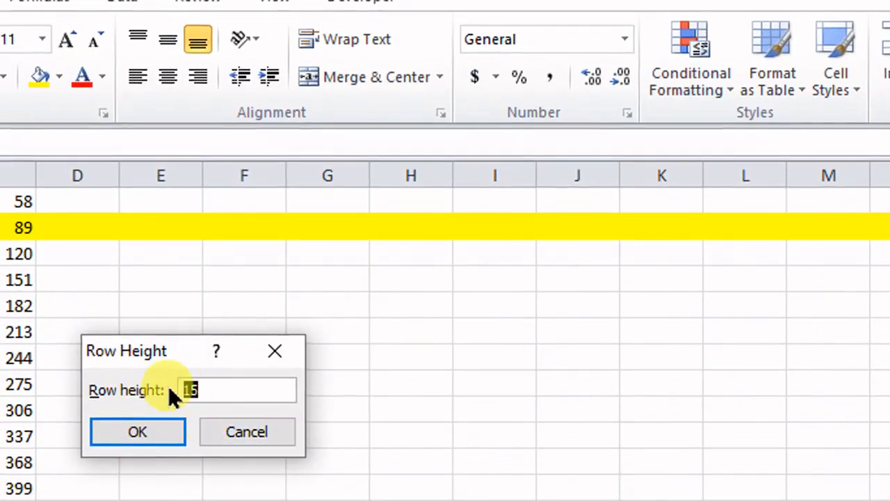
pyautogui.write('25')
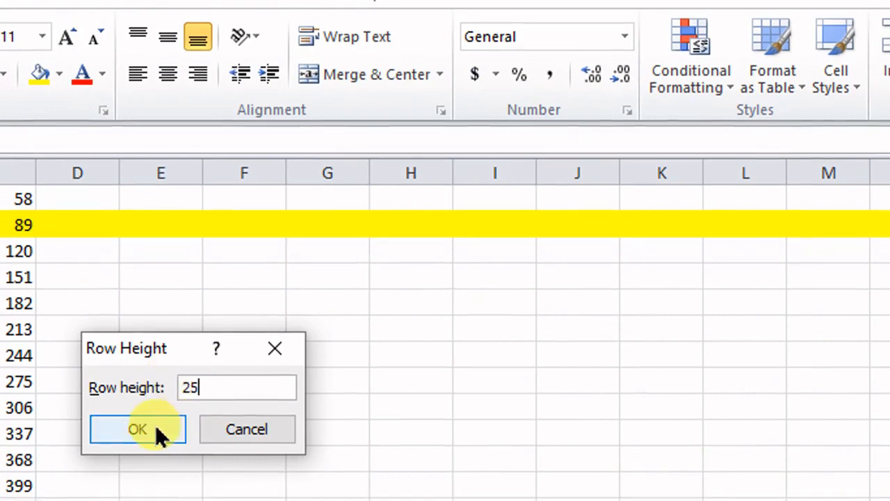
pyautogui.click(158, 432)
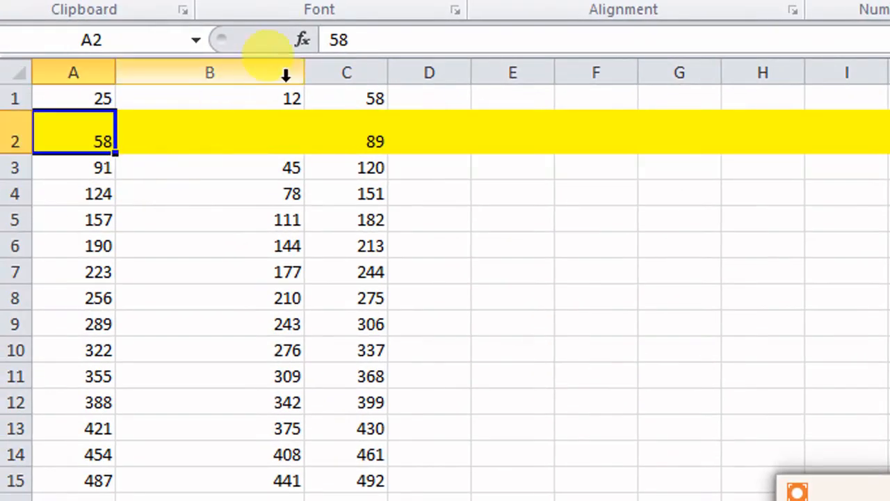
# - Narrow column B by its header boundary until it is about one third wider than column A
pyautogui.moveTo(302, 74); pyautogui.dragTo(228, 82)
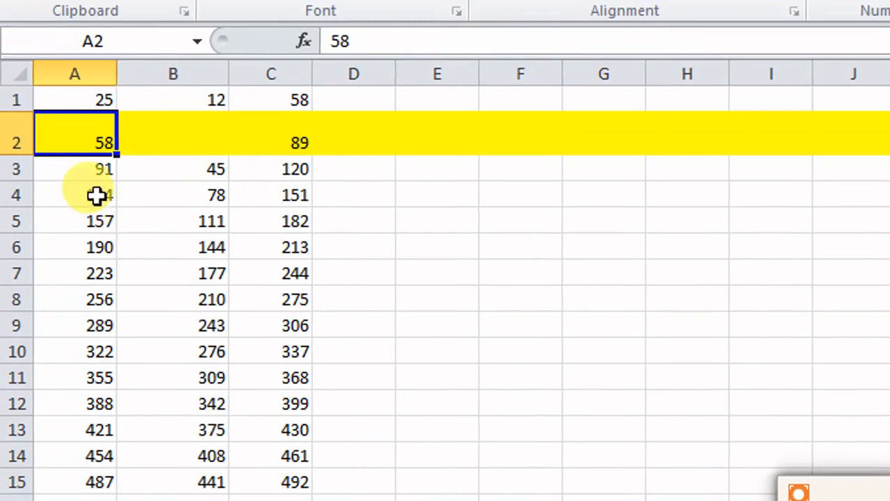
pyautogui.click(95, 172)
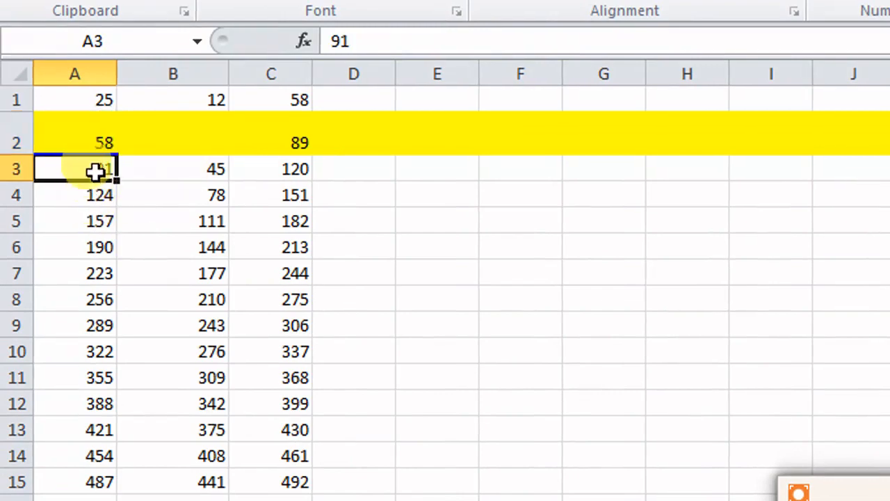
pyautogui.click(195, 169)
pyautogui.click(292, 168)
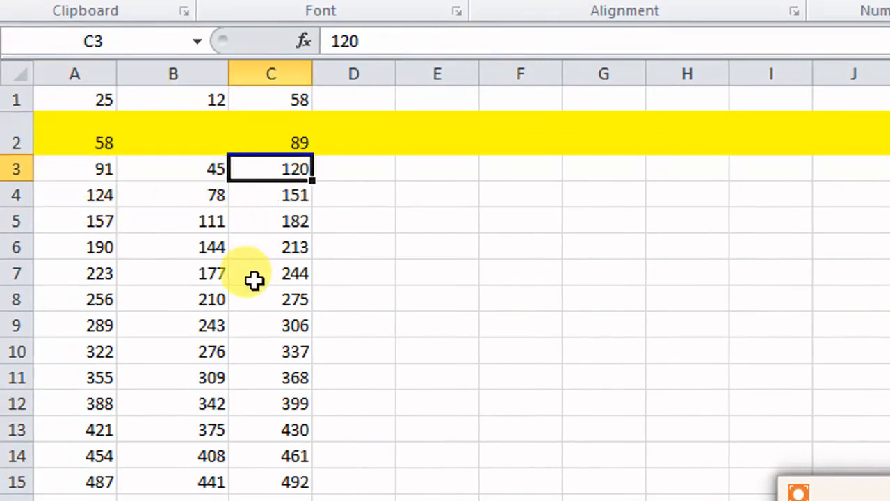
# - Enter the formula =SUM(A3+B3+C3) in cell D3 to add up the three numbers in row 3
pyautogui.click(348, 165)
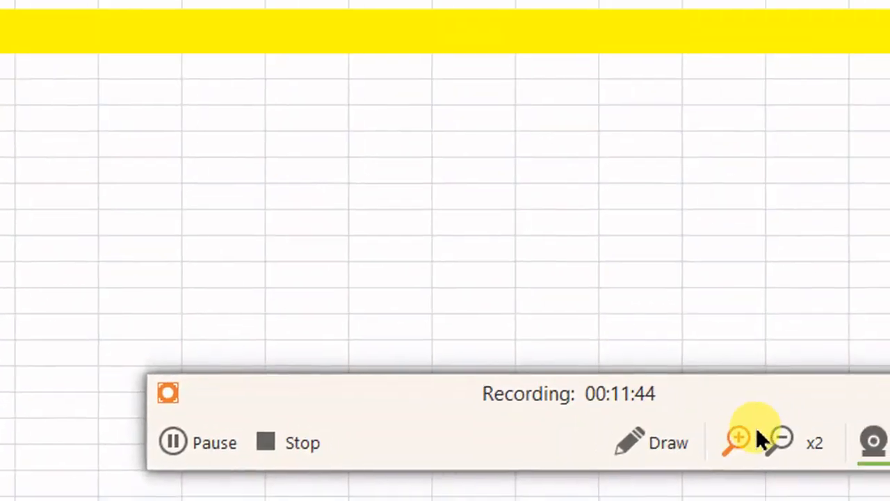
pyautogui.click(739, 427)
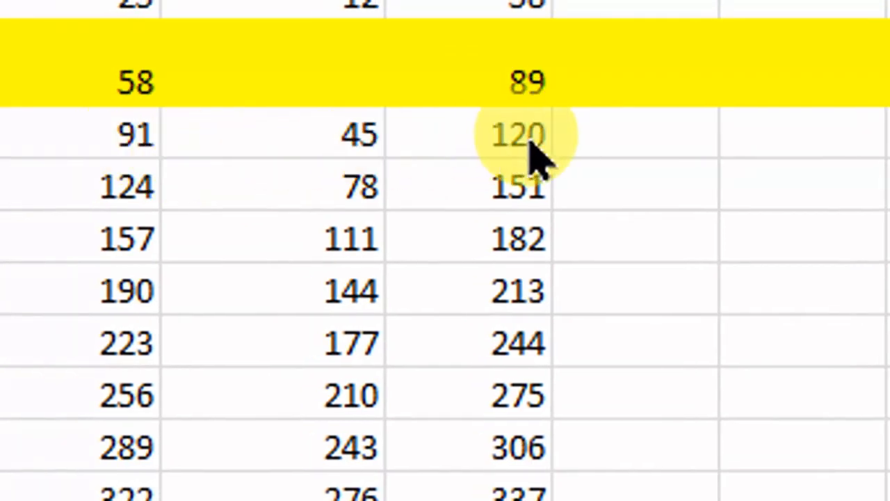
pyautogui.click(610, 125)
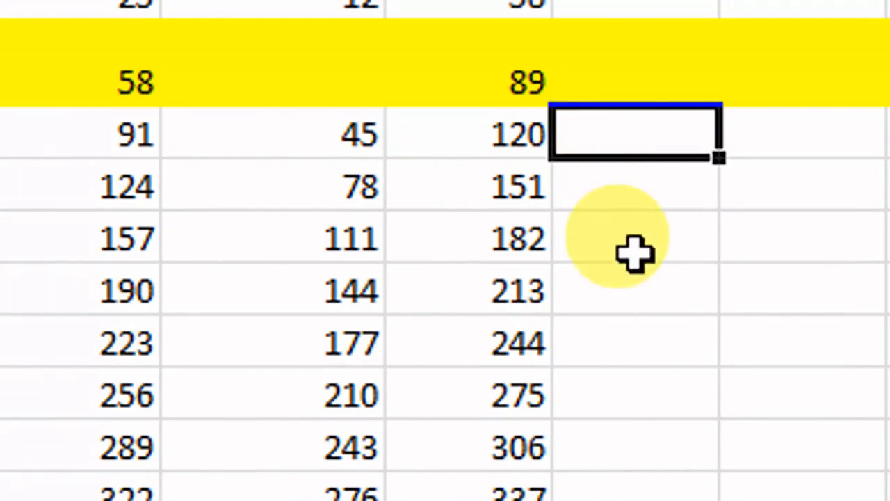
pyautogui.write('=')
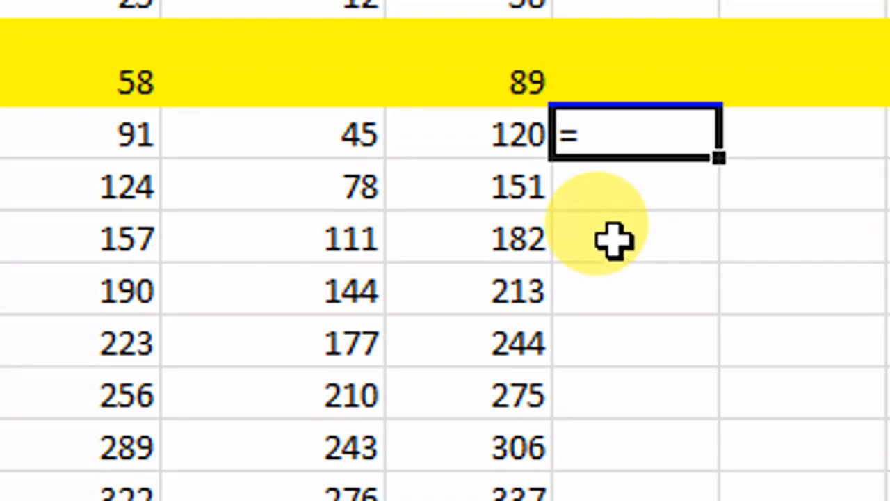
pyautogui.write('sum')
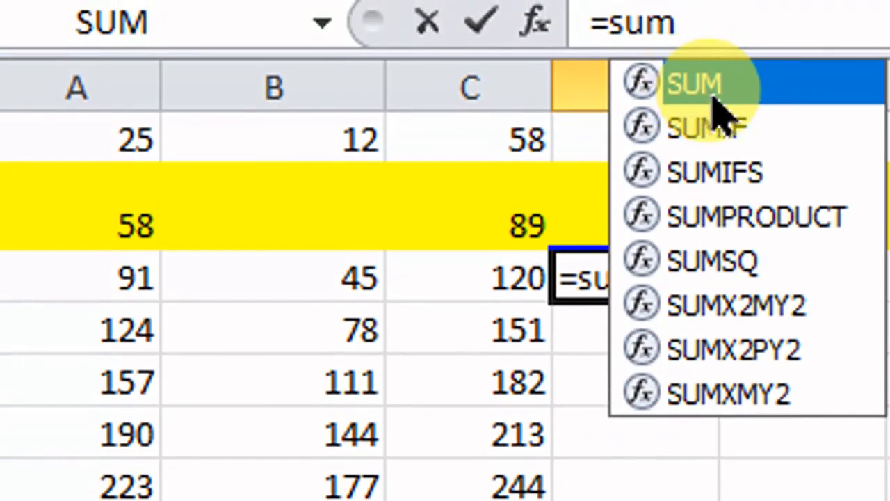
pyautogui.doubleClick(711, 96)
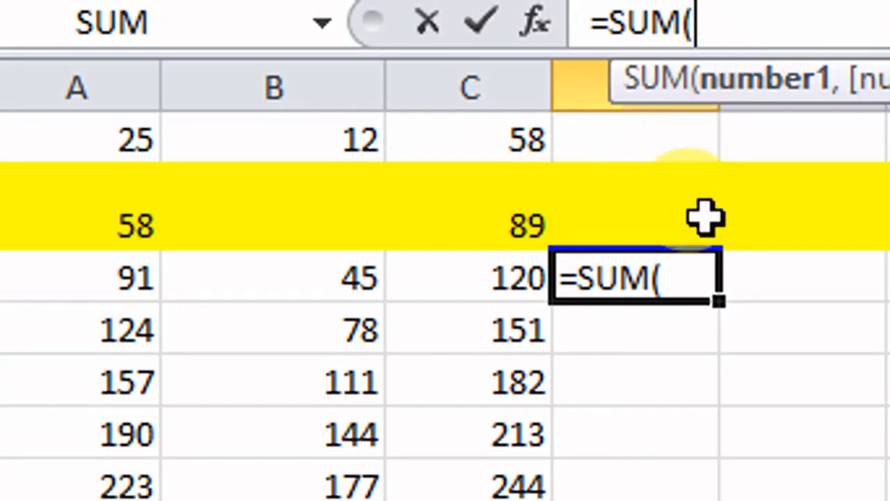
pyautogui.click(132, 291)
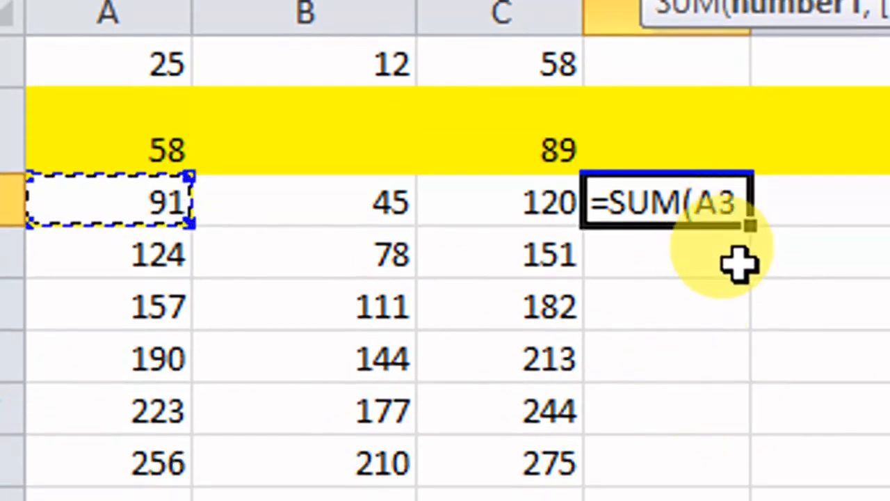
pyautogui.write('+')
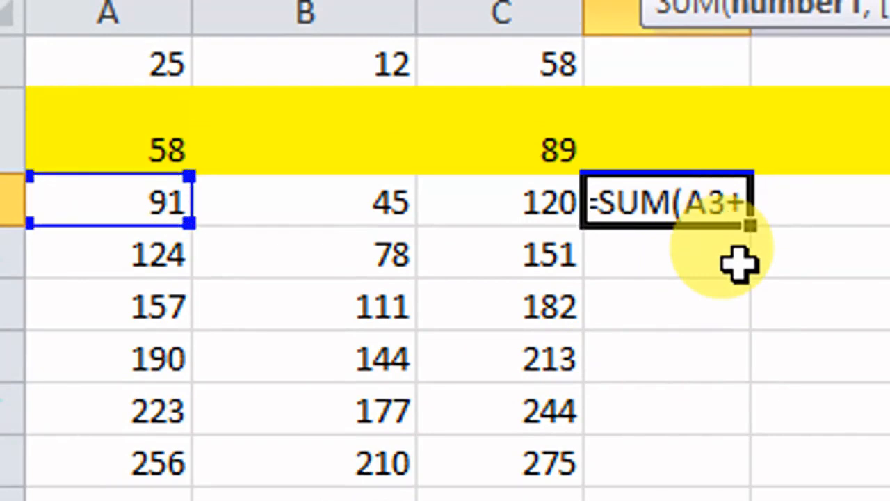
pyautogui.click(344, 202)
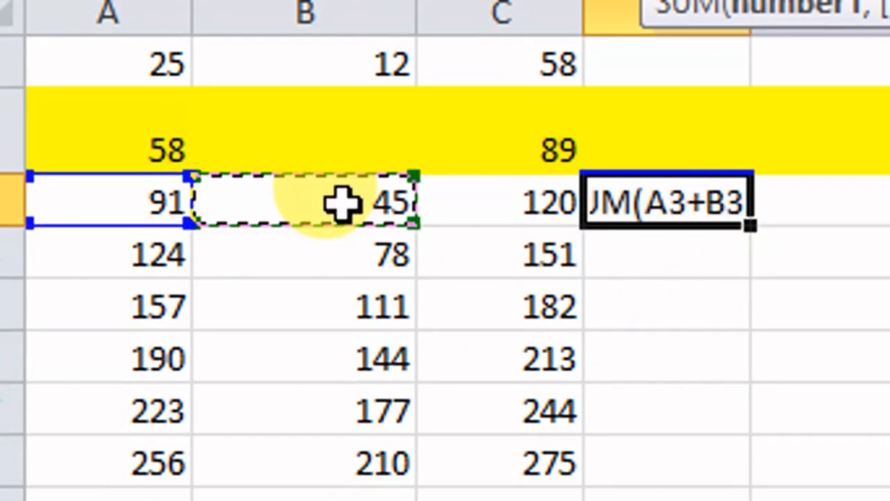
pyautogui.write('+')
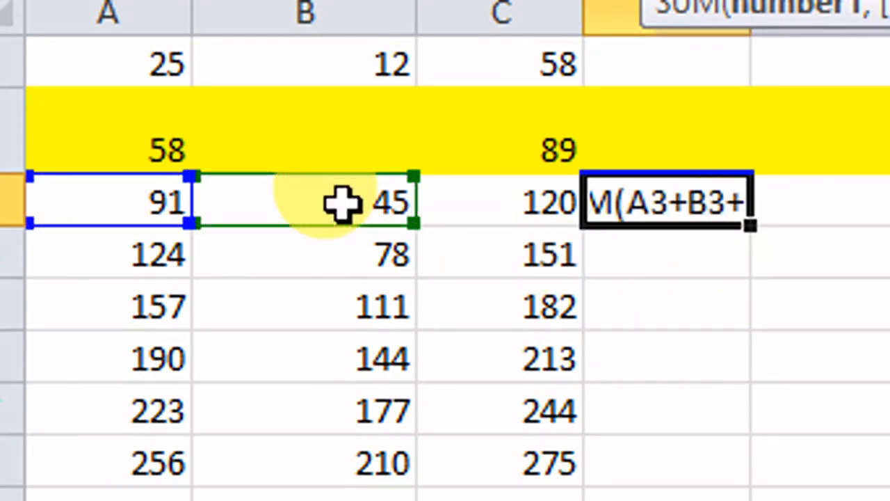
pyautogui.click(512, 209)
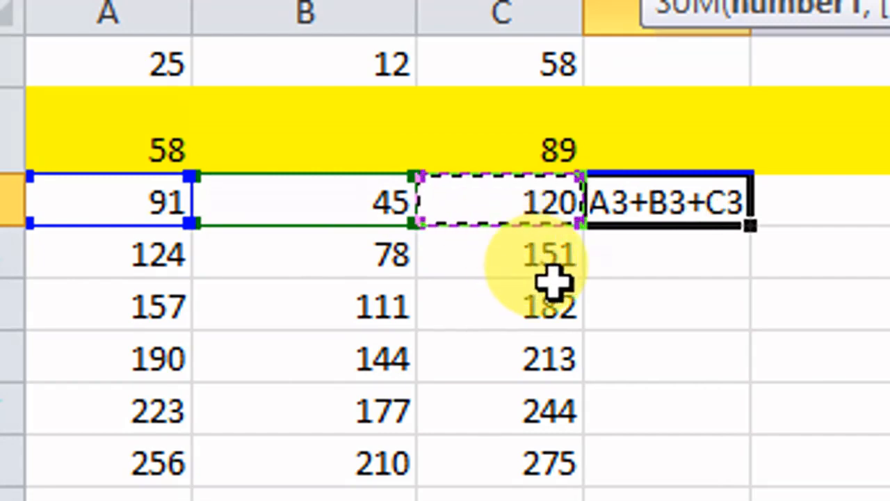
pyautogui.write(')')
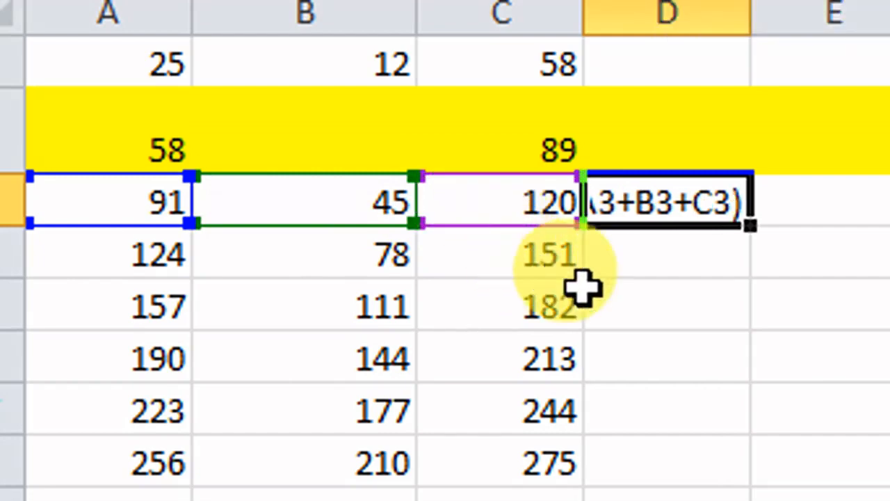
pyautogui.press('Return')
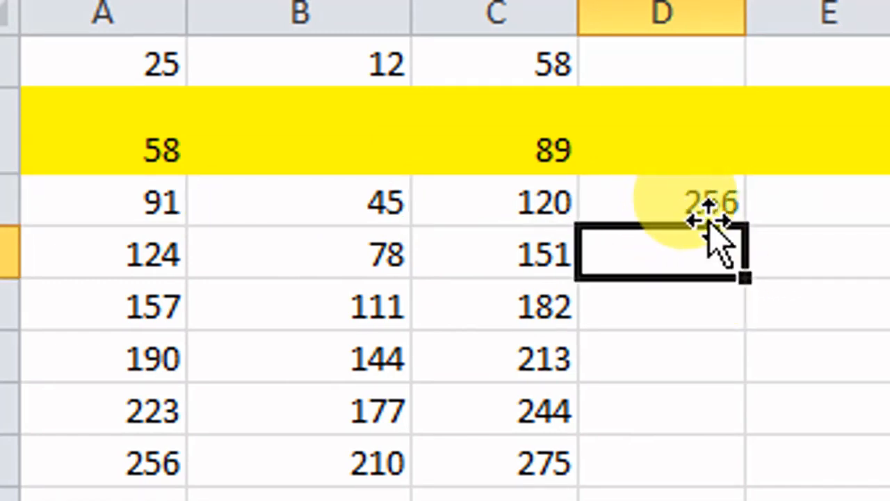
# - Check which cells the sum formula in D3 refers to
pyautogui.doubleClick(686, 193)
pyautogui.doubleClick(698, 209)
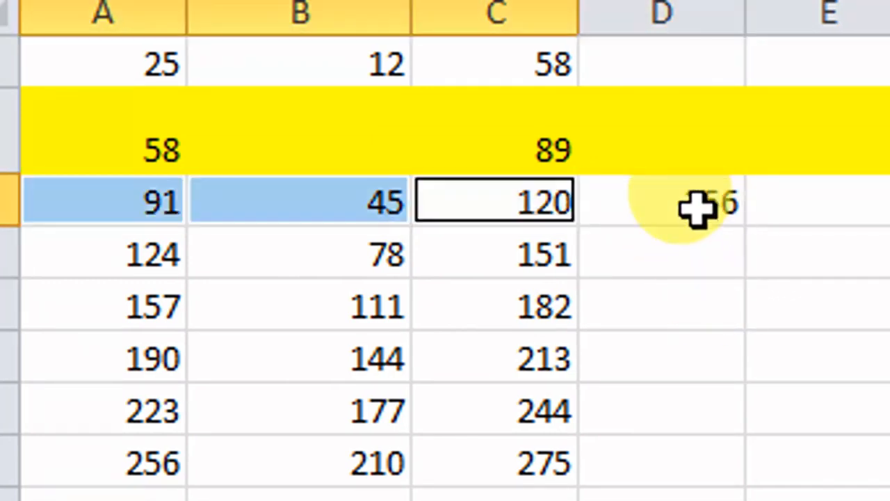
pyautogui.click(712, 194)
pyautogui.doubleClick(712, 192)
# - Widen column D by its header boundary until it is slightly wider than column B
pyautogui.click(716, 192)
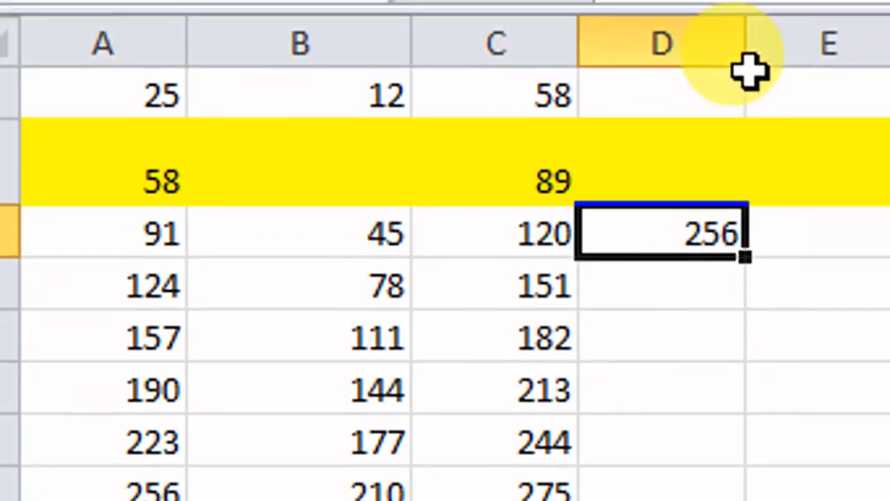
pyautogui.moveTo(746, 25); pyautogui.dragTo(814, 28)
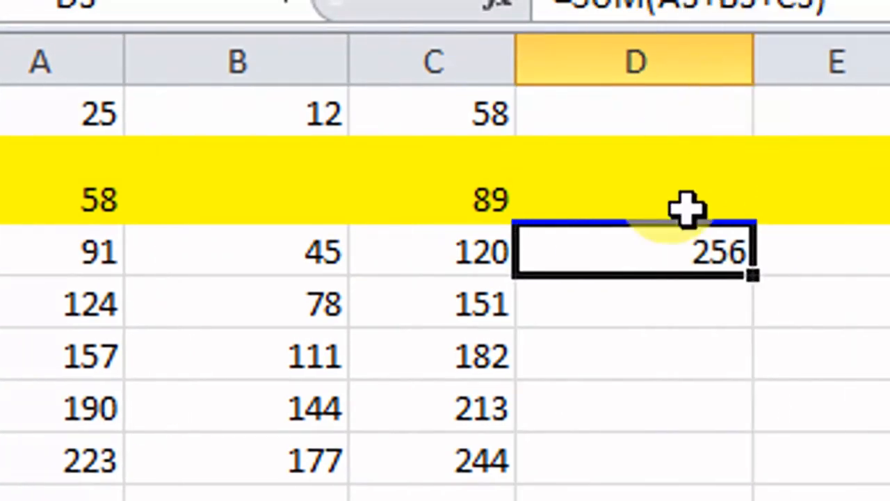
# - Highlight the cells in row 3 that feed the total in D3, and return to D3
pyautogui.doubleClick(684, 244)
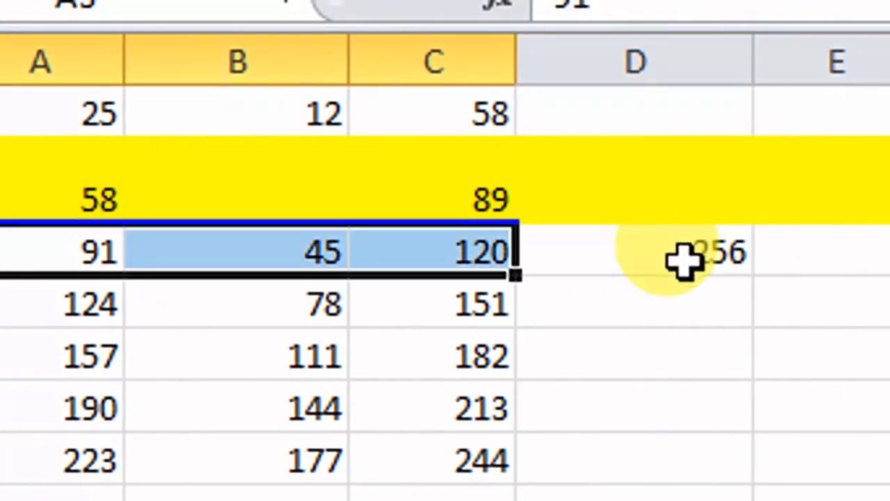
pyautogui.click(684, 255)
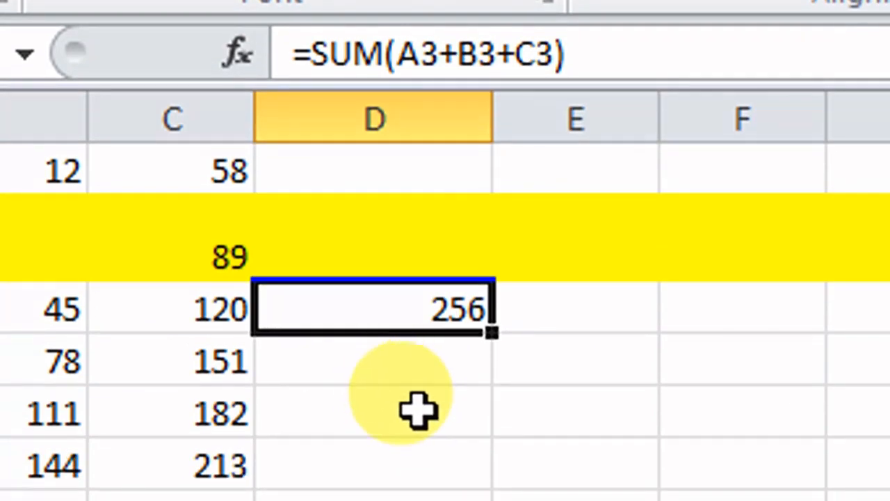
# - Enter the number 2 in cell D5, beside the 182 in C5
pyautogui.click(414, 476)
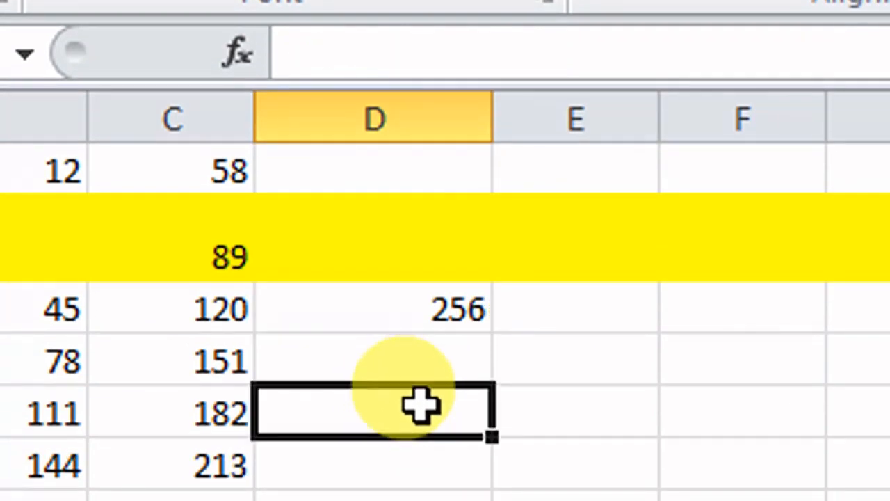
pyautogui.click(213, 337)
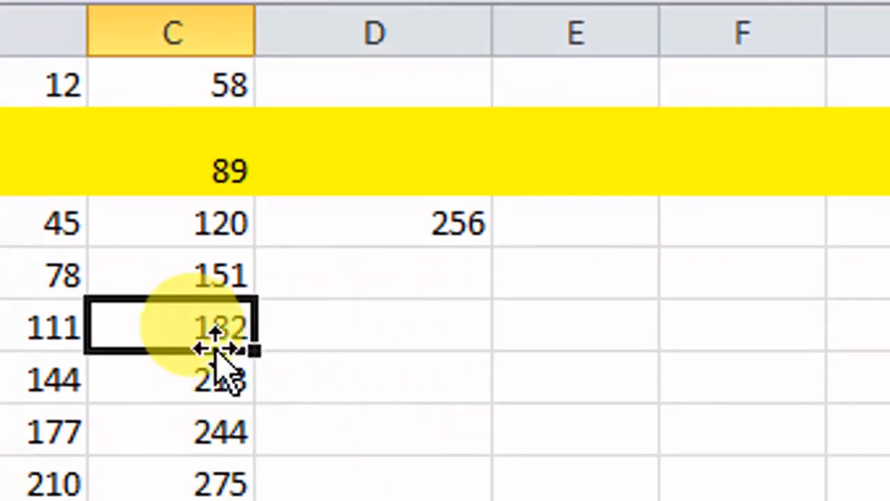
pyautogui.click(341, 339)
pyautogui.write('2')
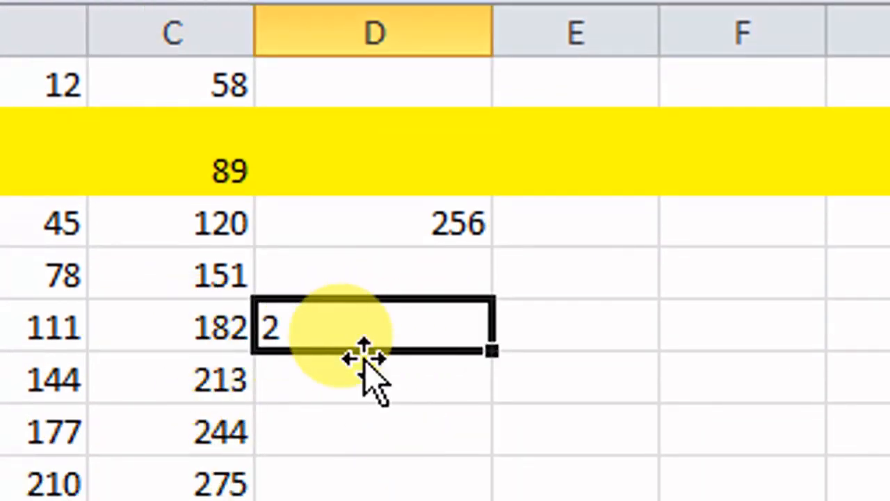
pyautogui.press('Return')
pyautogui.press('Return')
# - Enter the formula =C5*D5 in cell E5 to multiply the two numbers beside it
pyautogui.click(562, 333)
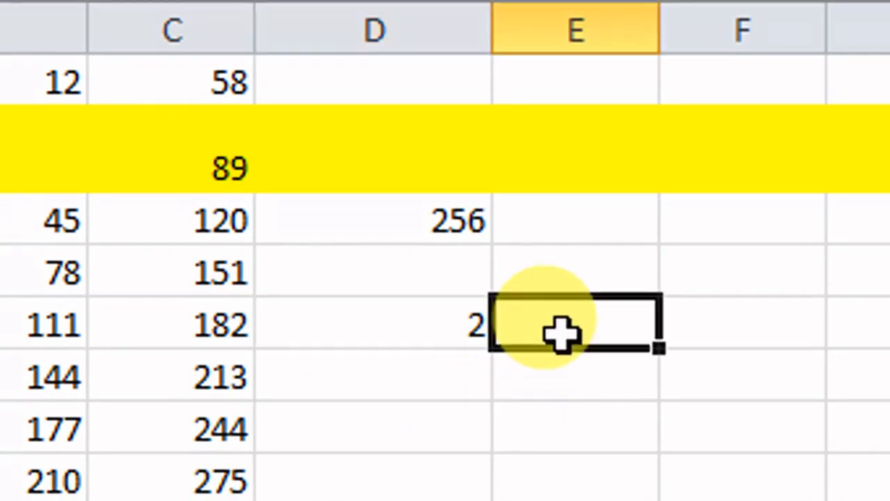
pyautogui.write('=')
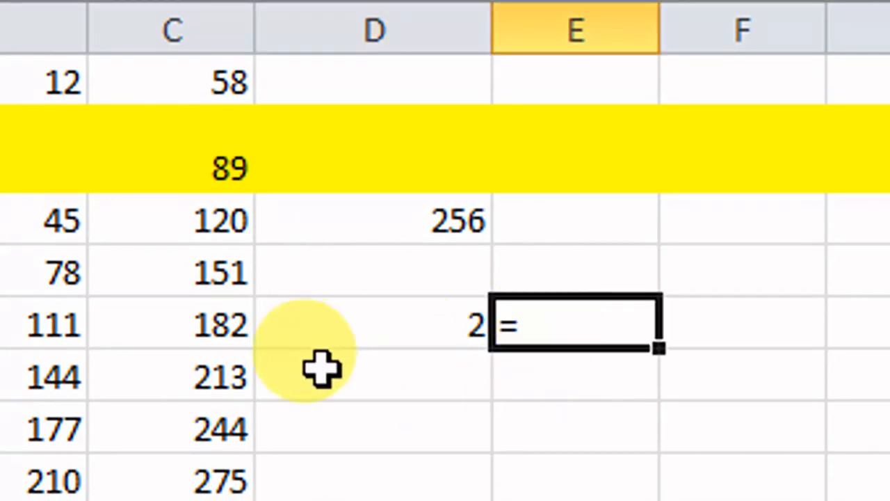
pyautogui.click(216, 335)
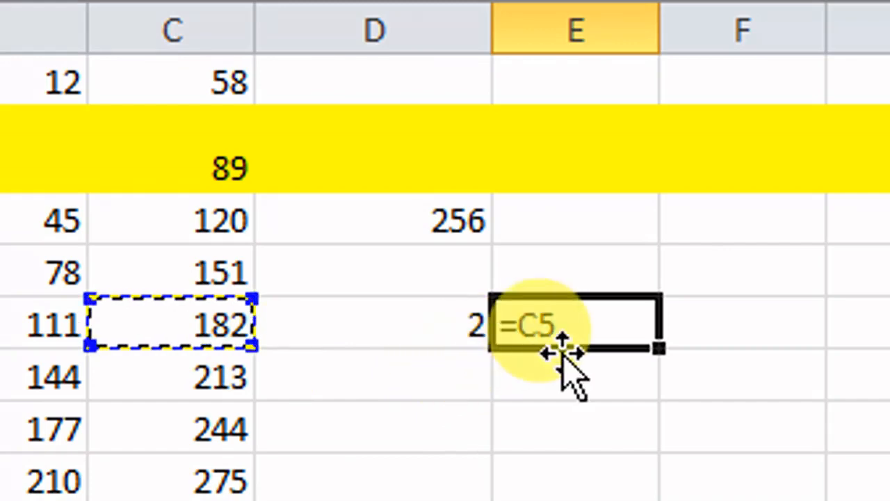
pyautogui.write('*')
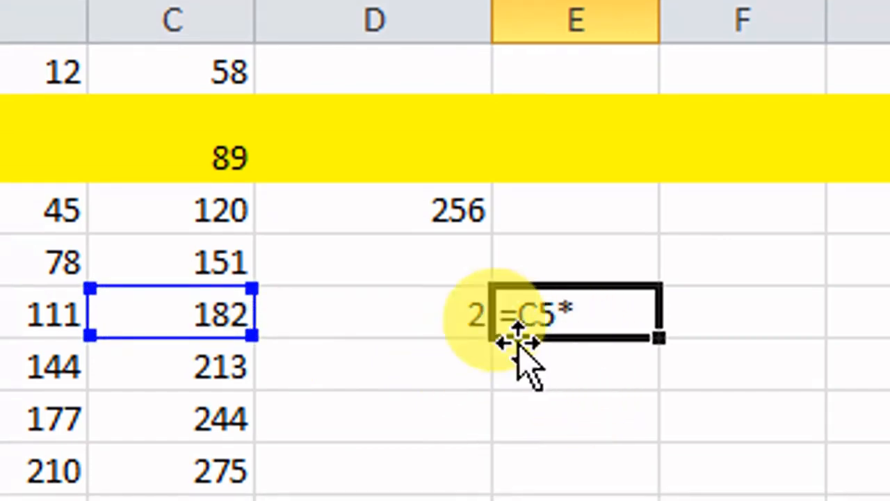
pyautogui.click(457, 327)
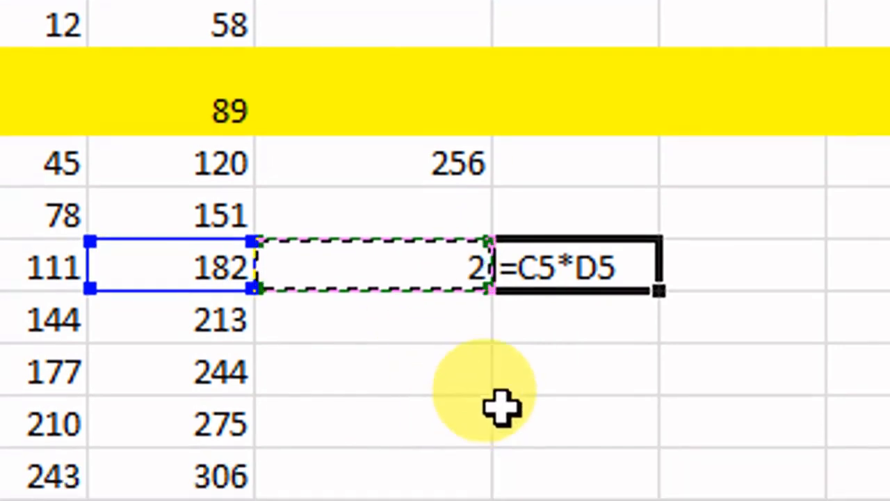
pyautogui.press('Return')
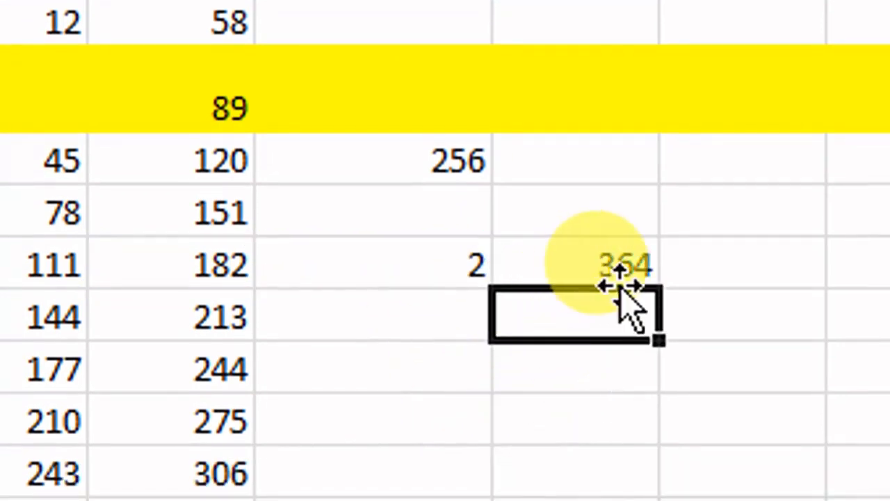
pyautogui.click(610, 267)
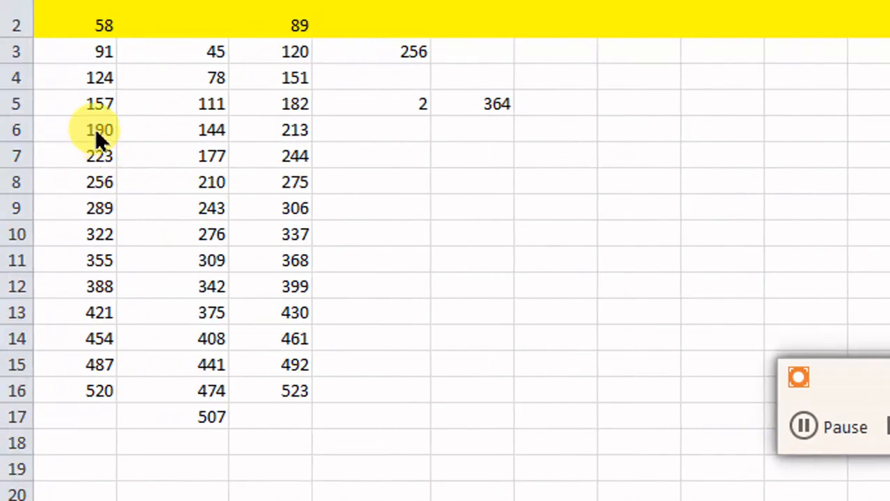
# - Try to add up the numbers in A6 to C6 with a SUM formula in cell D6
pyautogui.click(207, 136)
pyautogui.click(293, 133)
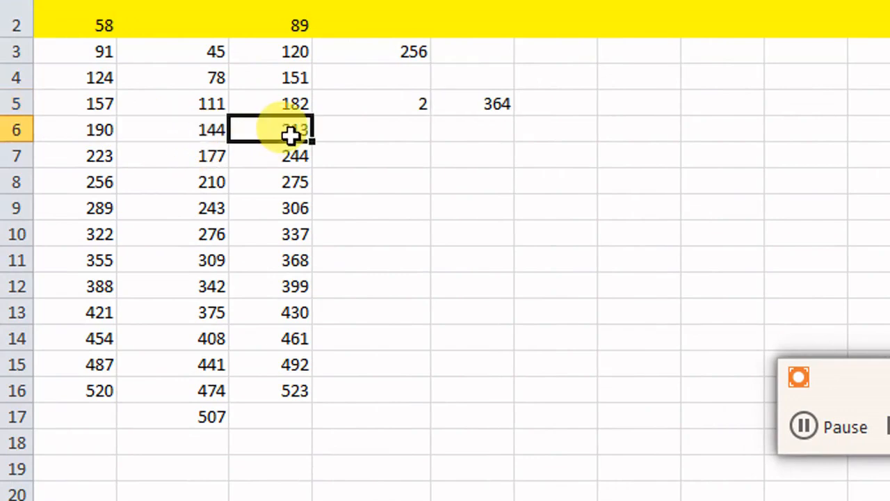
pyautogui.click(372, 135)
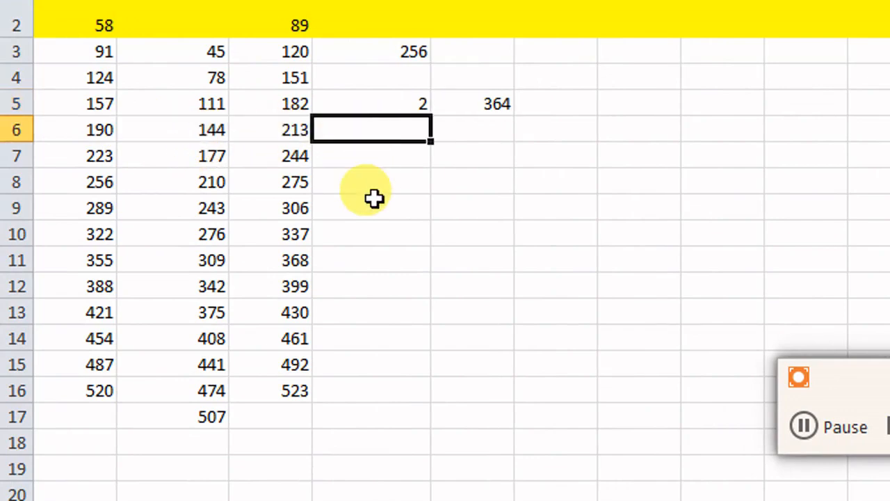
pyautogui.write('=sum')
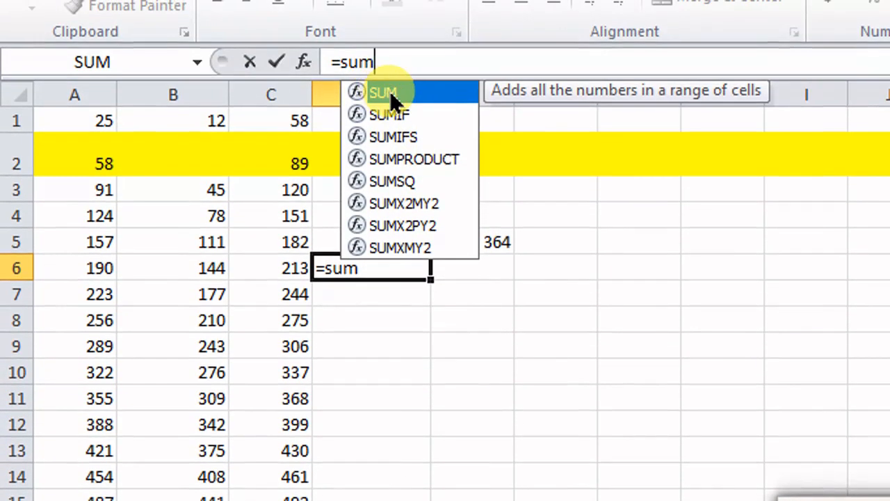
pyautogui.doubleClick(387, 91)
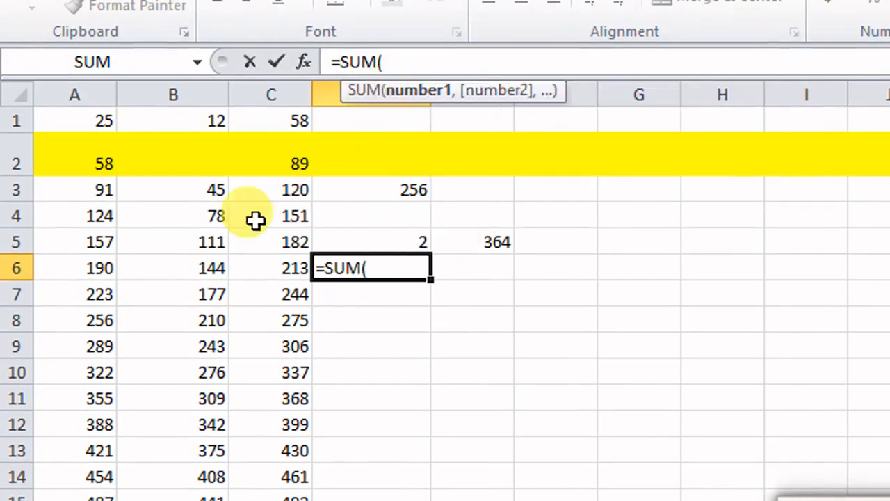
pyautogui.moveTo(94, 269); pyautogui.dragTo(255, 269)
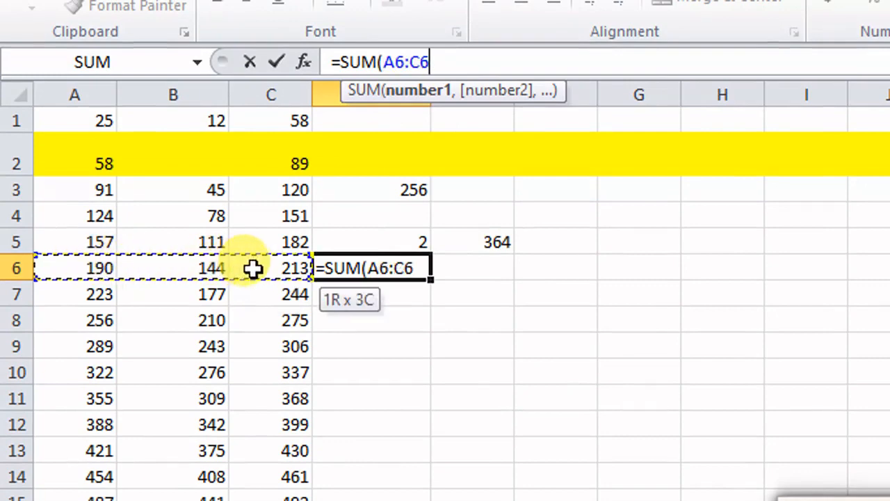
pyautogui.click(420, 269)
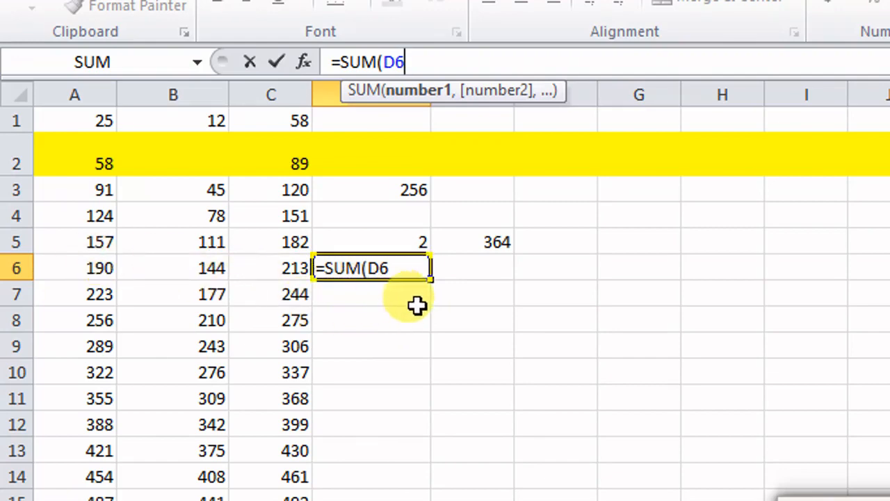
pyautogui.click(388, 316)
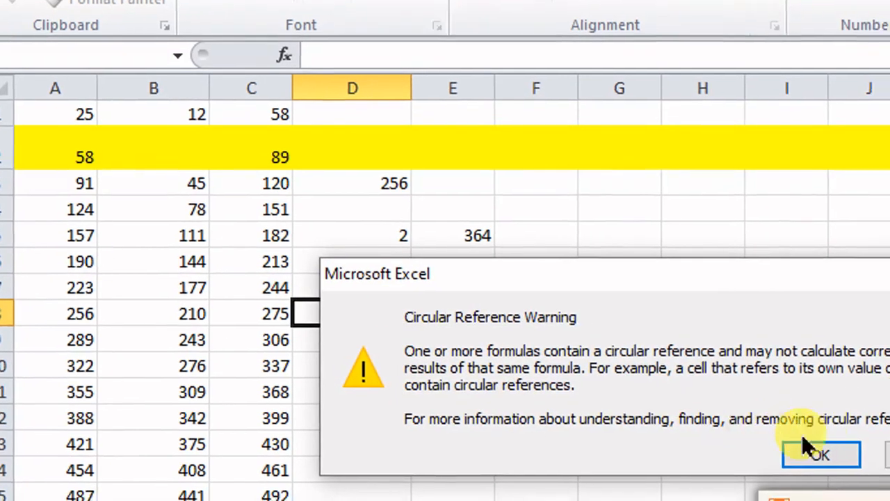
pyautogui.click(841, 461)
pyautogui.click(304, 244)
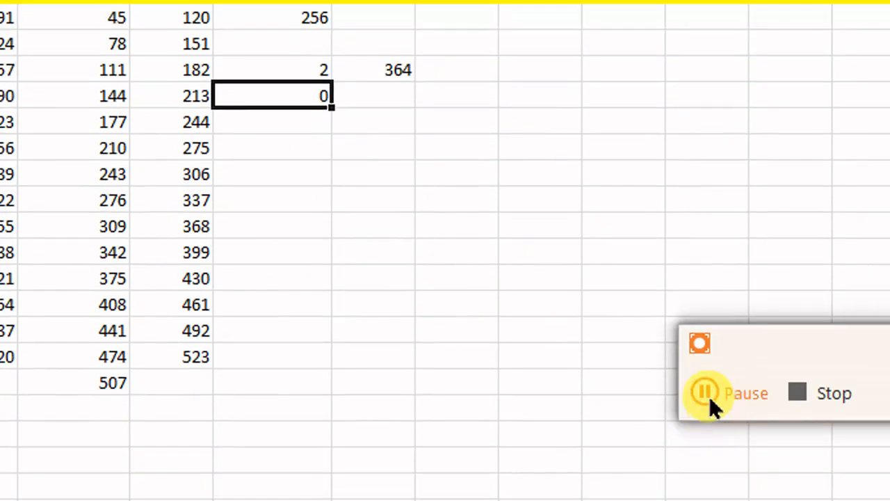
pyautogui.click(710, 404)
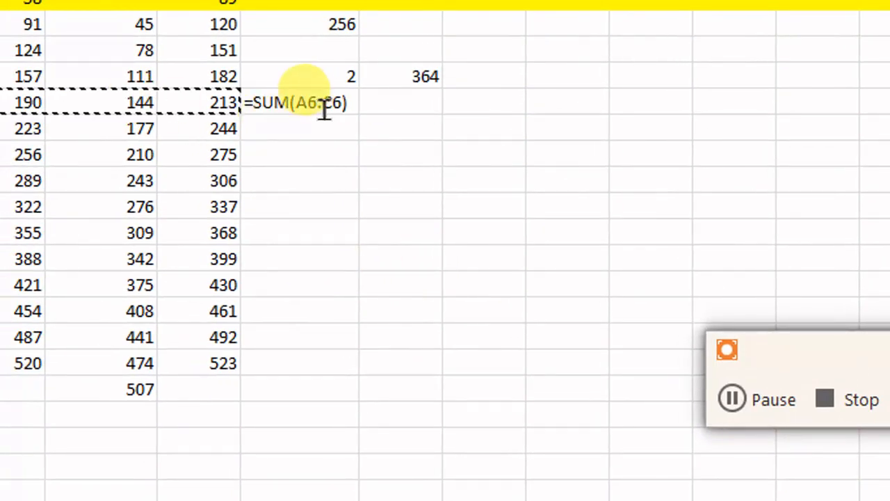
# - Clear the argument of the SUM formula in D6 and select the row 6 numbers again, giving =SUM(A6:C6)
pyautogui.click(344, 103)
pyautogui.write(')')
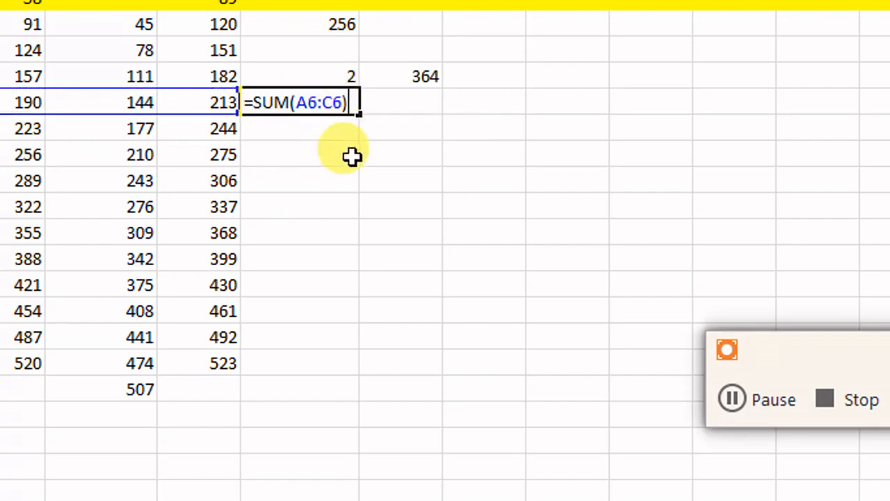
pyautogui.press('BackSpace')
pyautogui.press('BackSpace')
pyautogui.press('BackSpace')
pyautogui.press('BackSpace')
pyautogui.press('BackSpace')
pyautogui.press('BackSpace')
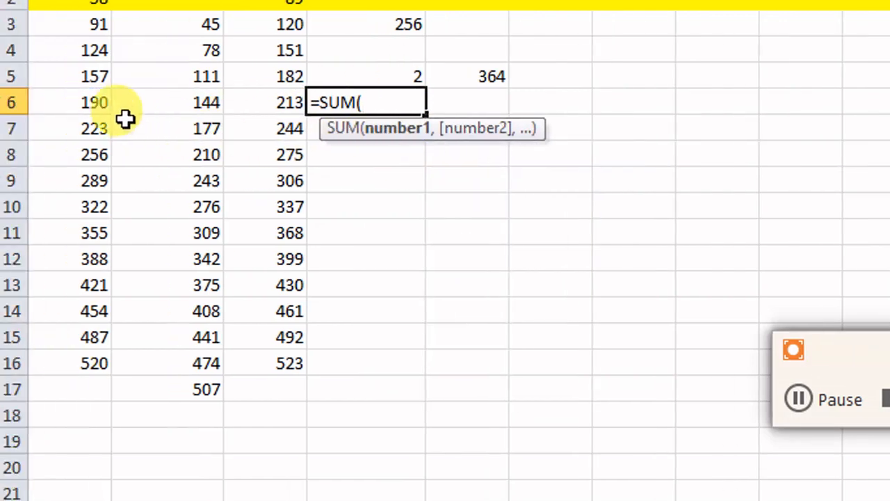
pyautogui.click(30, 104)
pyautogui.moveTo(102, 104); pyautogui.dragTo(251, 104)
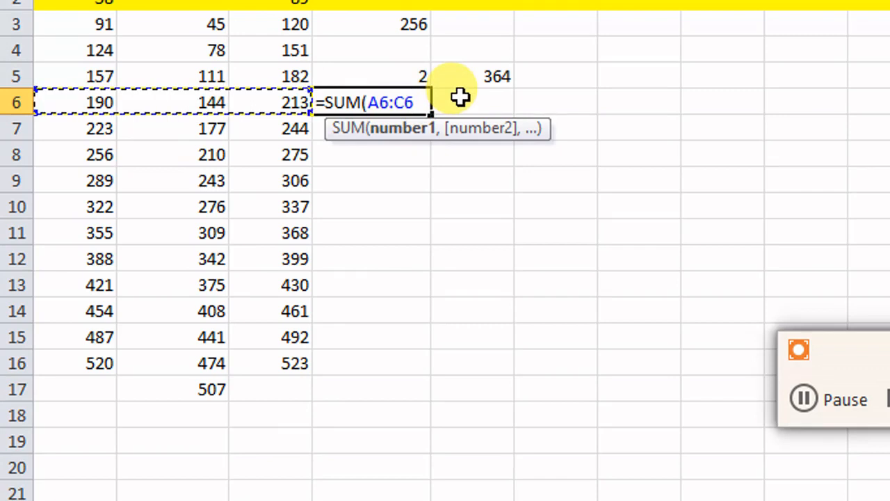
pyautogui.write(')')
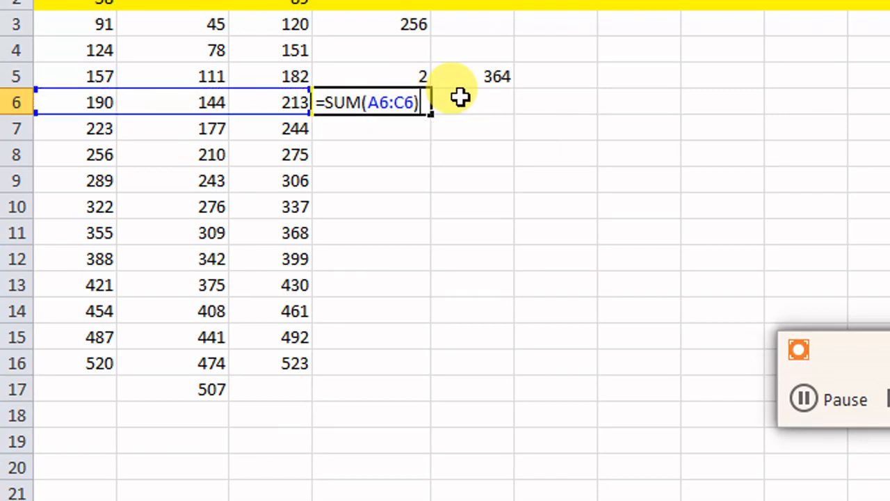
pyautogui.press('Return')
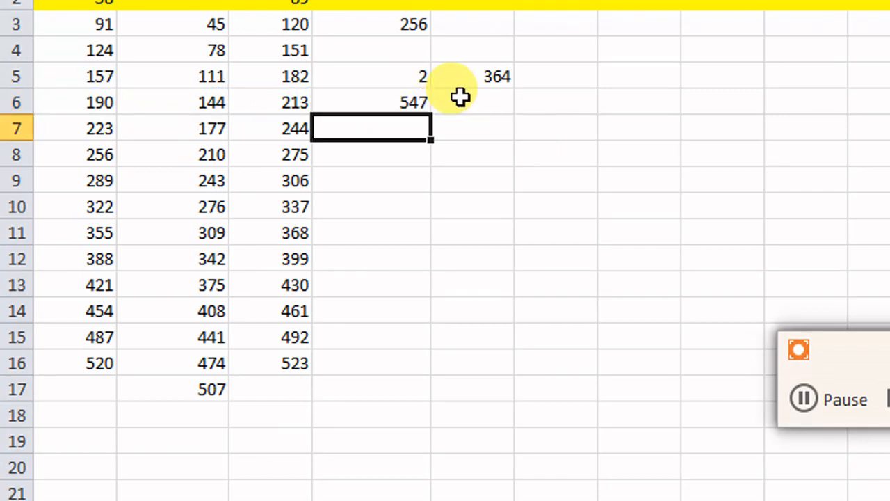
# - Compare the numbers A6:C6 and their total in D6 with the numbers A7:C7 beside the empty cell D7
pyautogui.click(403, 105)
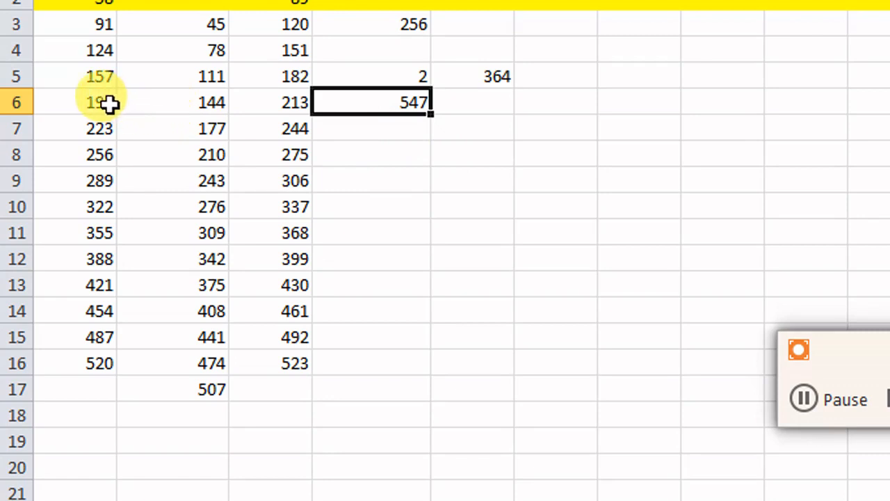
pyautogui.moveTo(111, 102); pyautogui.dragTo(237, 99)
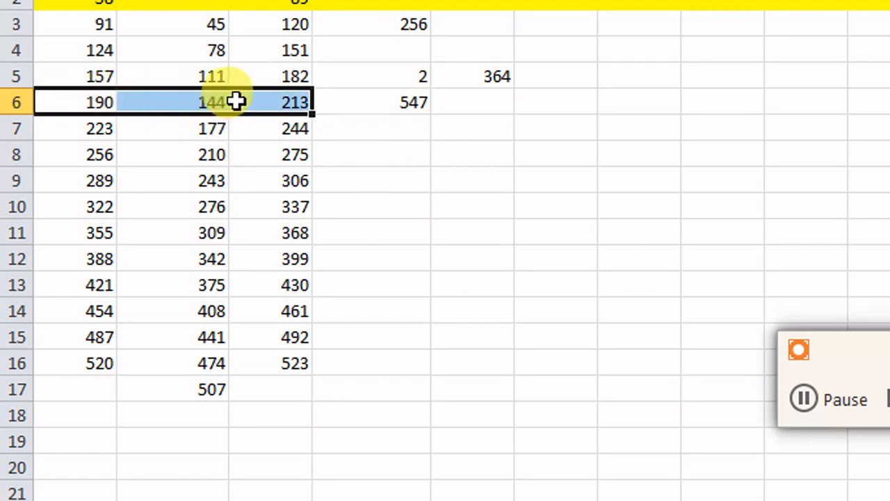
pyautogui.click(394, 108)
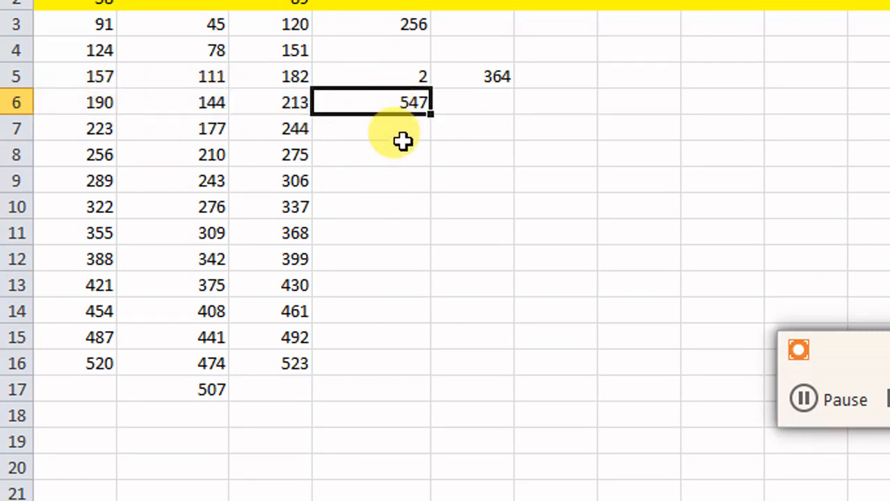
pyautogui.click(351, 133)
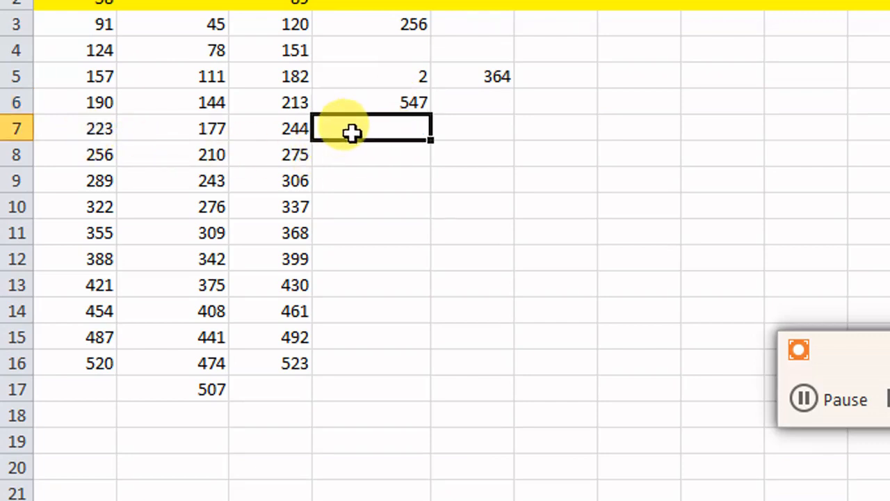
pyautogui.moveTo(83, 130); pyautogui.dragTo(279, 132)
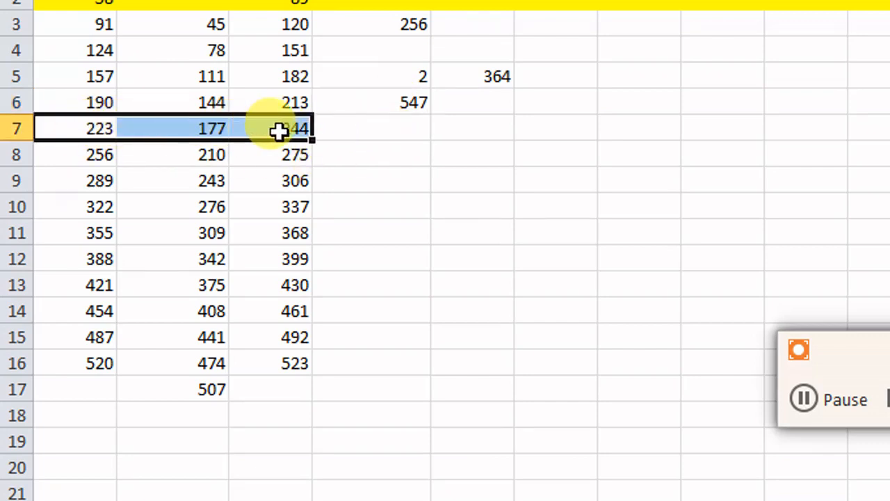
pyautogui.click(361, 129)
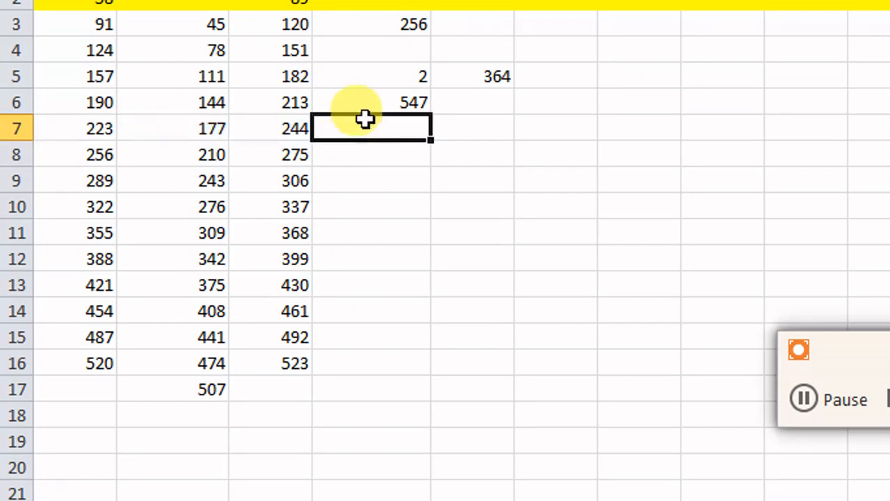
# - Fill the SUM formula from D6 down through D8 to total rows 7 and 8 as well
pyautogui.click(367, 102)
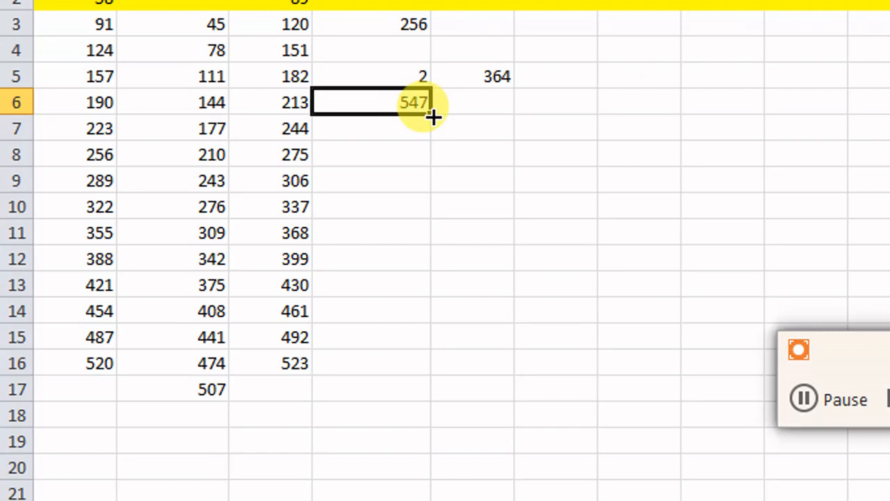
pyautogui.moveTo(433, 117); pyautogui.dragTo(430, 133)
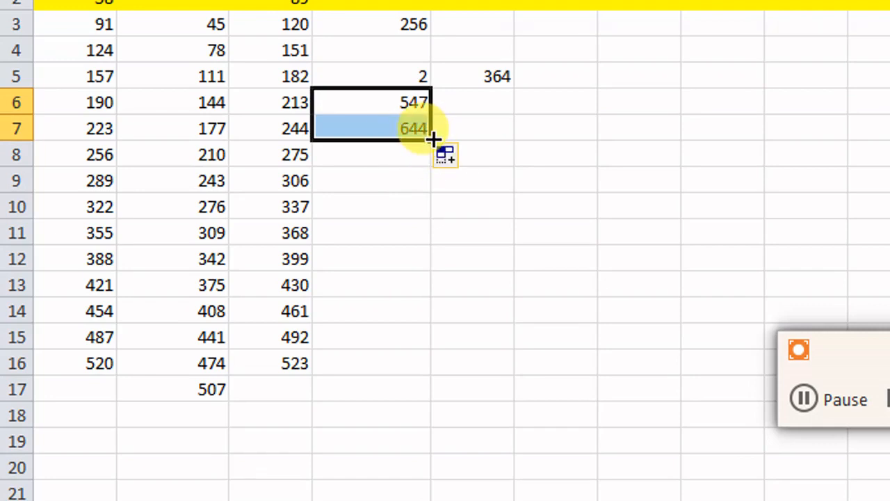
pyautogui.moveTo(431, 139); pyautogui.dragTo(430, 155)
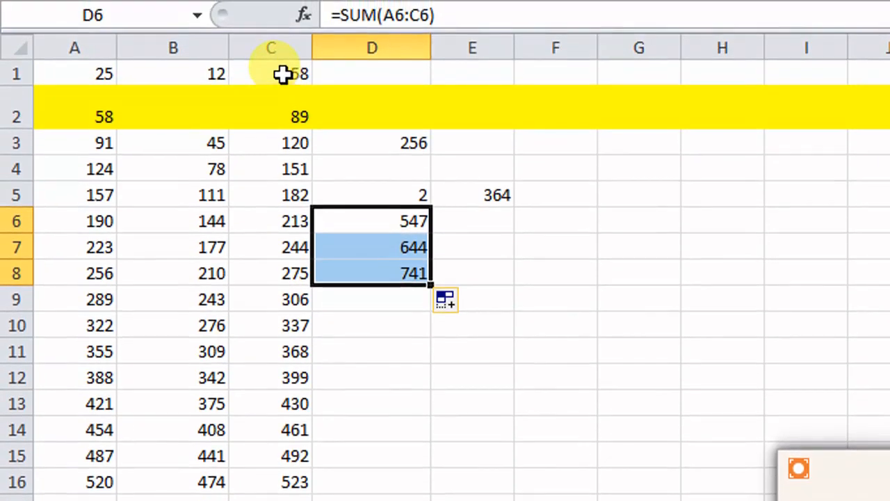
# - Total the column C numbers in cell C19 with the formula =SUM(C1:C16)
pyautogui.moveTo(284, 74); pyautogui.dragTo(289, 482)
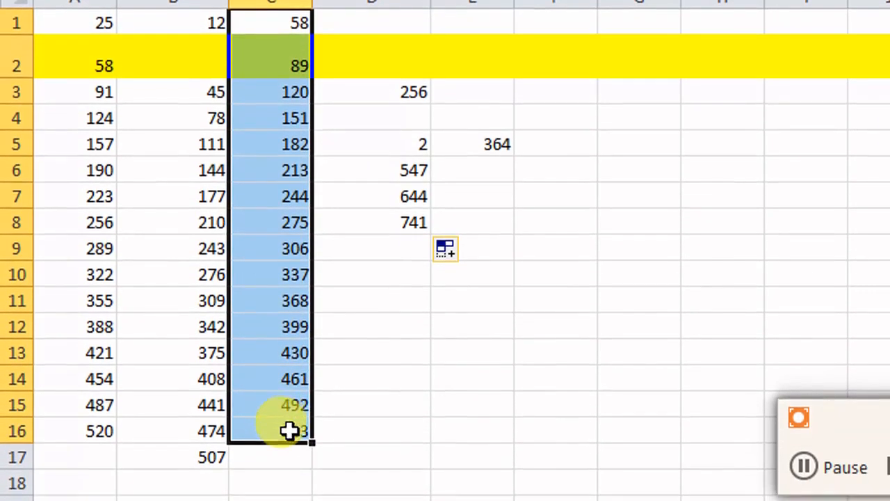
pyautogui.moveTo(290, 431); pyautogui.dragTo(304, 418)
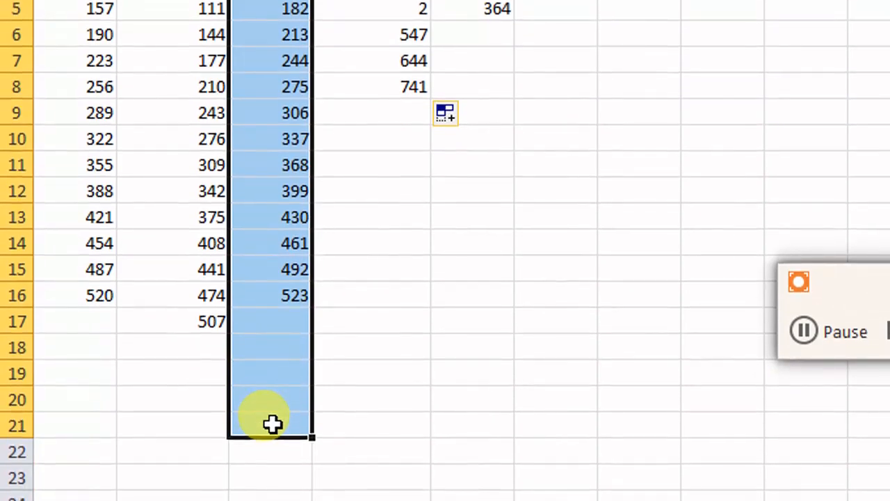
pyautogui.click(272, 423)
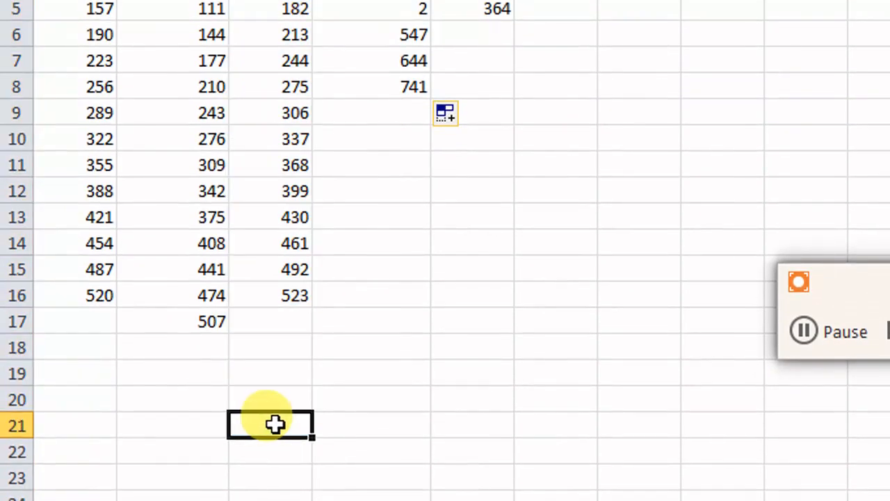
pyautogui.click(278, 375)
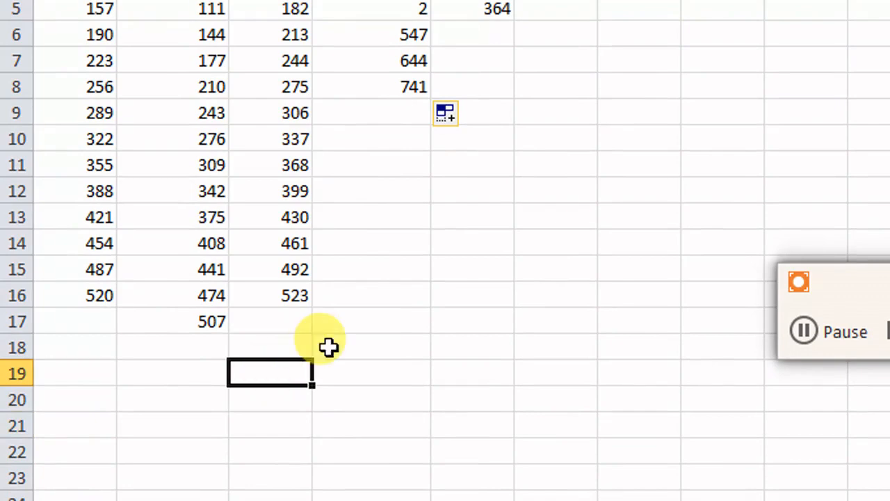
pyautogui.write('=sum')
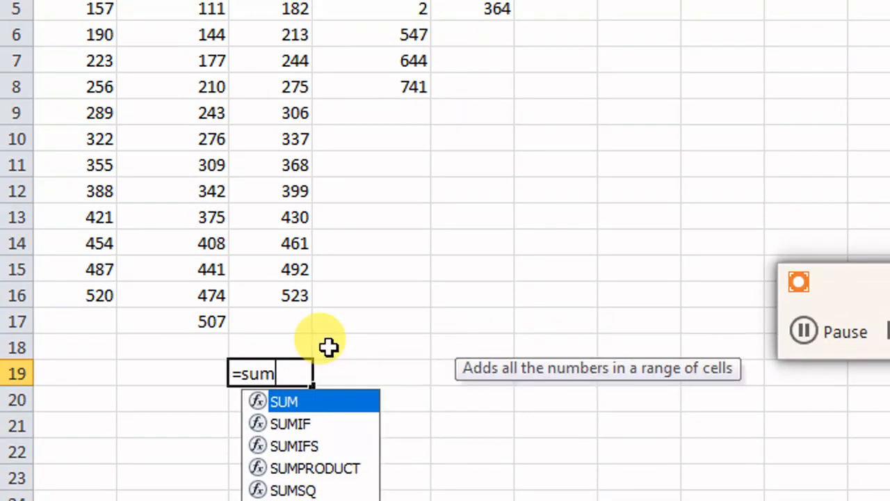
pyautogui.doubleClick(352, 395)
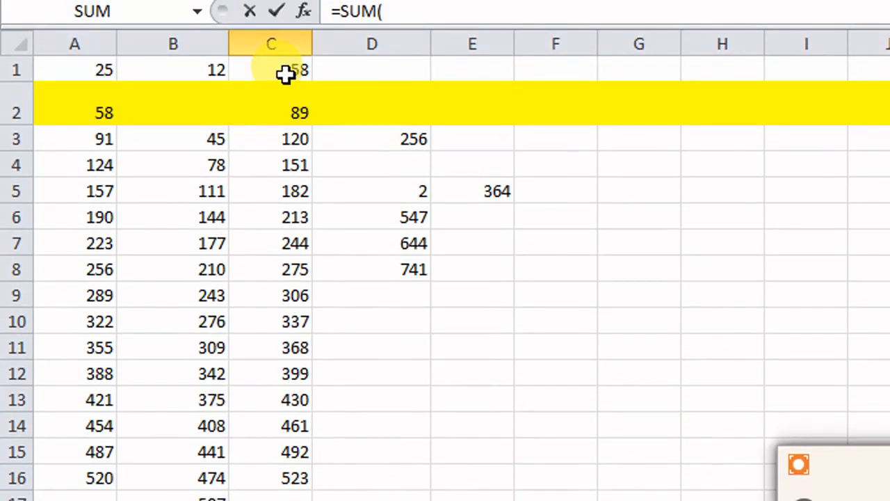
pyautogui.moveTo(285, 75); pyautogui.dragTo(285, 463)
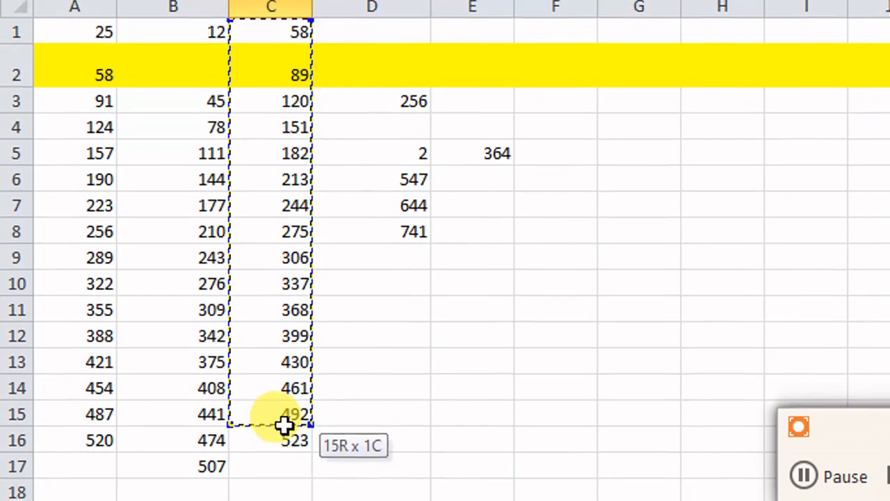
pyautogui.moveTo(286, 426); pyautogui.dragTo(286, 428)
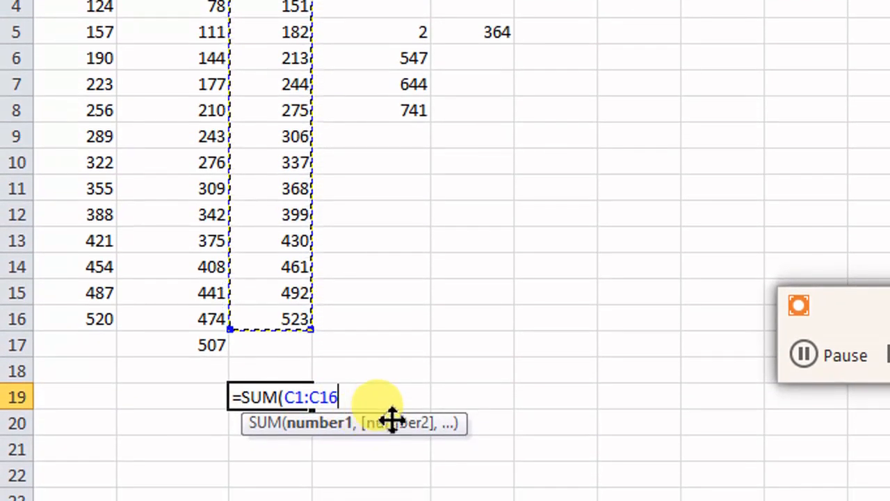
pyautogui.write(')')
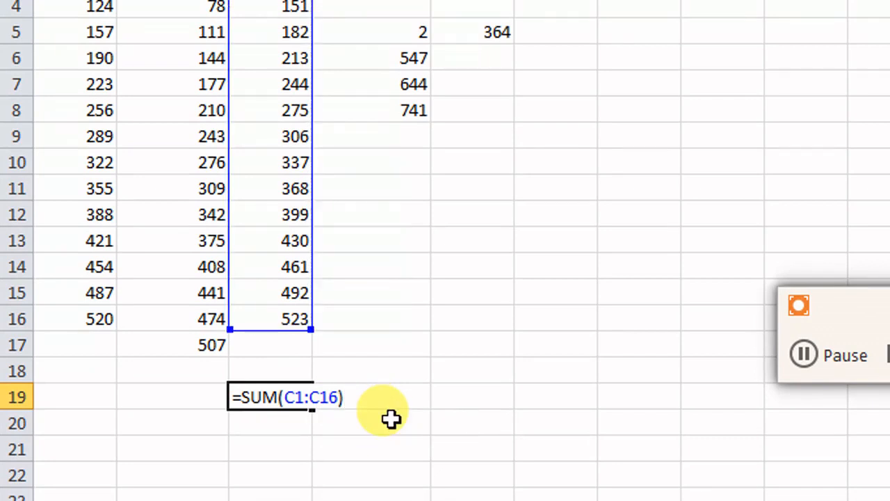
pyautogui.press('Return')
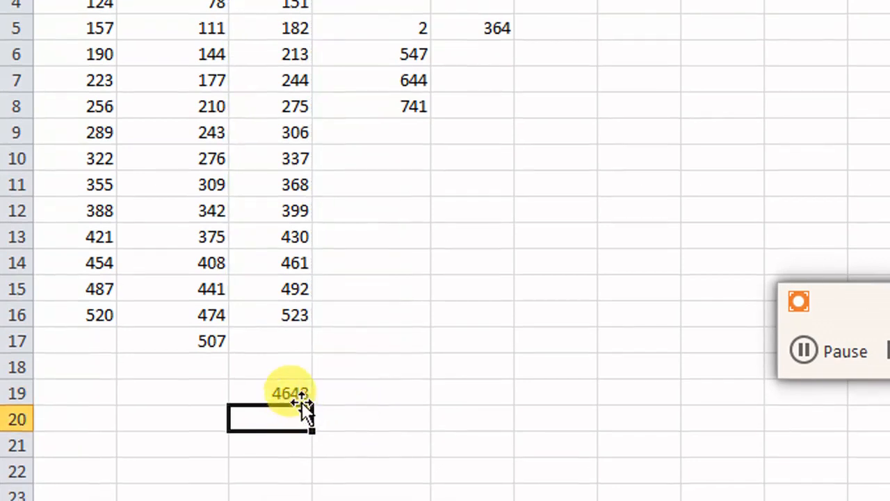
# - Copy the SUM formula in C19 and paste only the formula into B19 to total column B
pyautogui.click(291, 397)
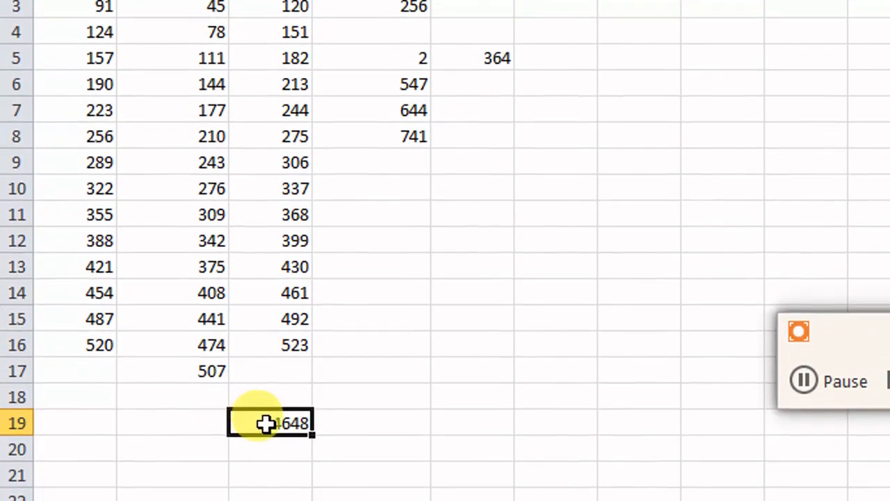
pyautogui.rightClick(286, 420)
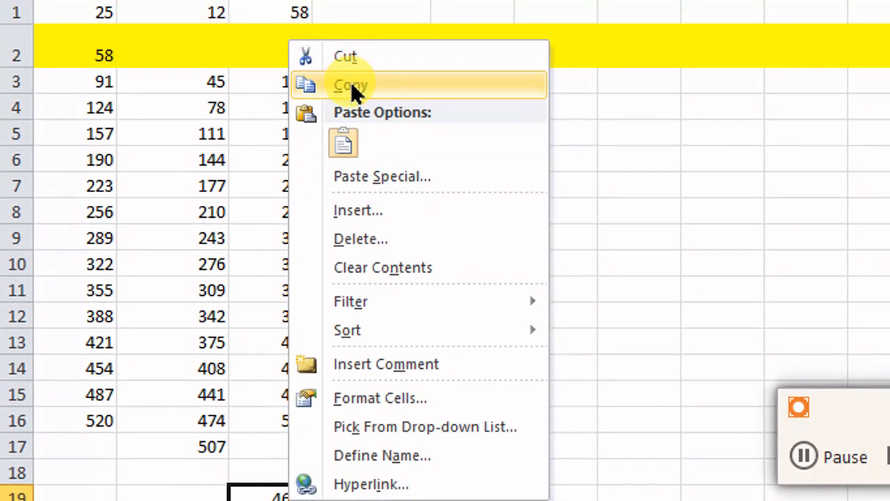
pyautogui.click(351, 85)
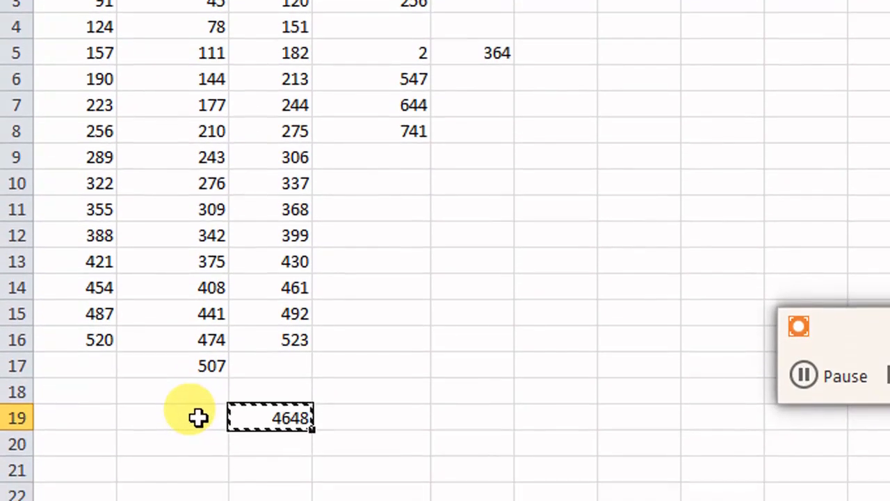
pyautogui.click(198, 387)
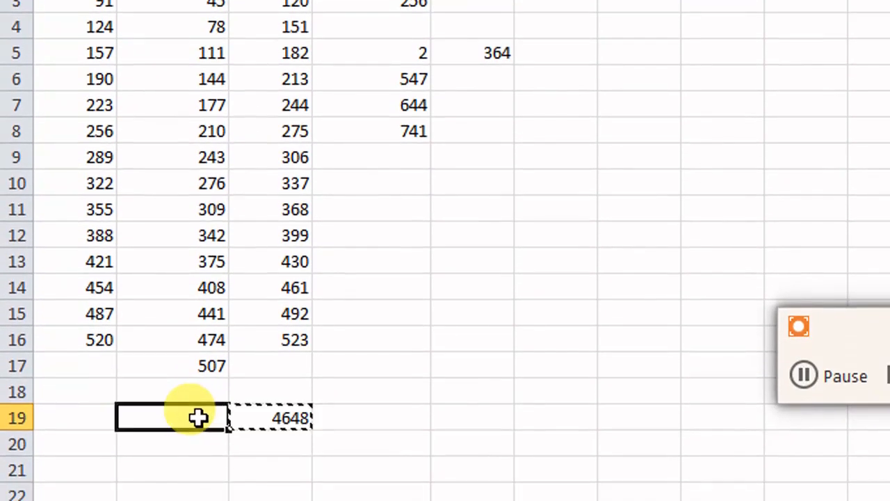
pyautogui.rightClick(199, 418)
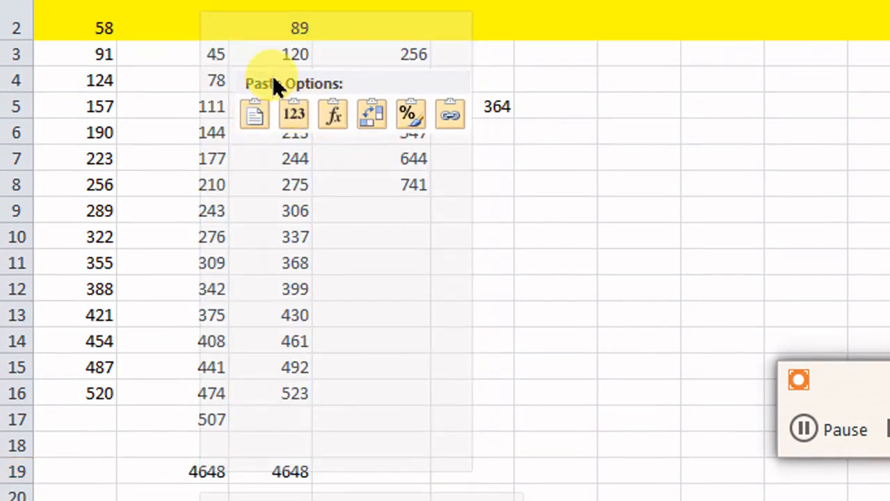
pyautogui.click(332, 117)
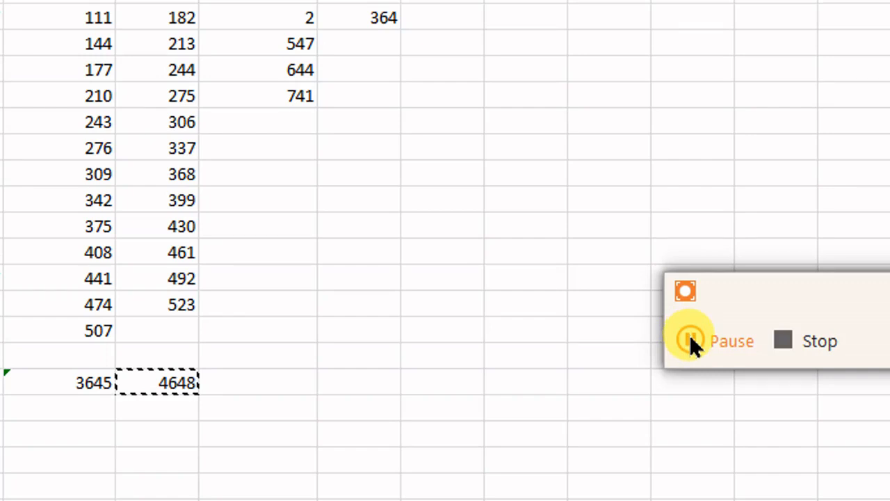
pyautogui.click(691, 338)
pyautogui.click(691, 338)
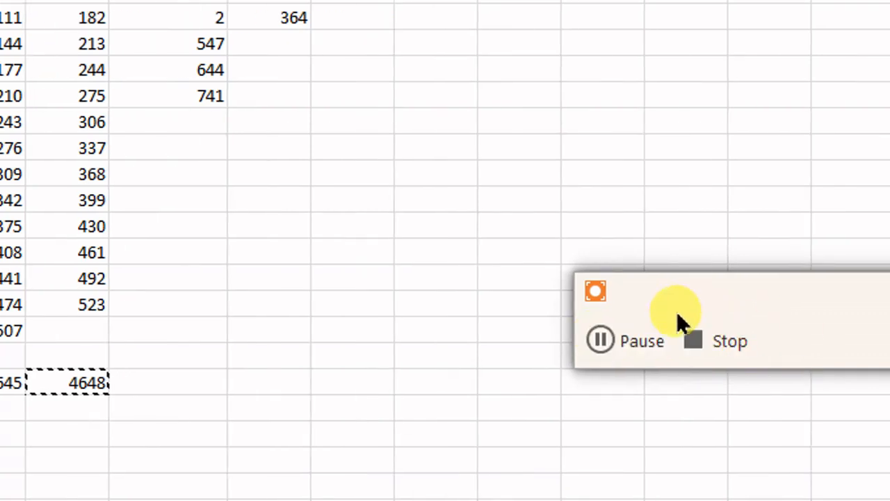
pyautogui.click(602, 341)
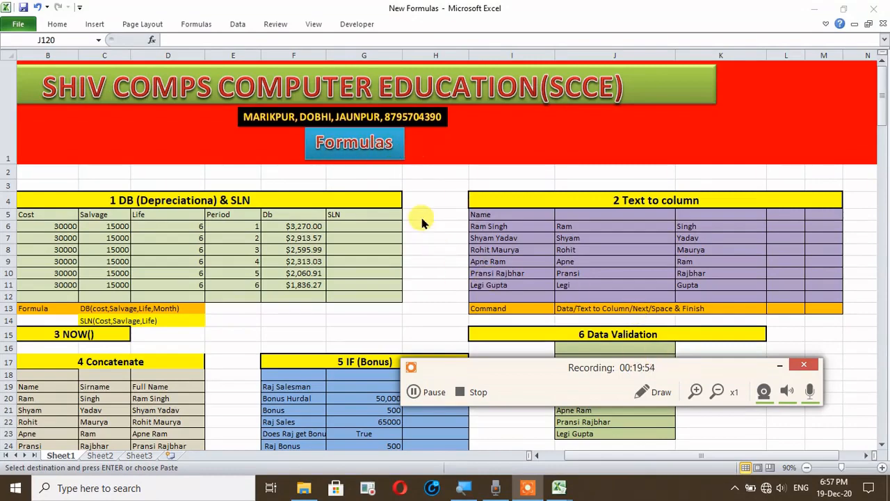
# - Look through the numbered formula examples on Sheet1 of the New Formulas workbook, from DB & SLN to Edate, and return to the top
pyautogui.click(560, 142)
pyautogui.click(509, 170)
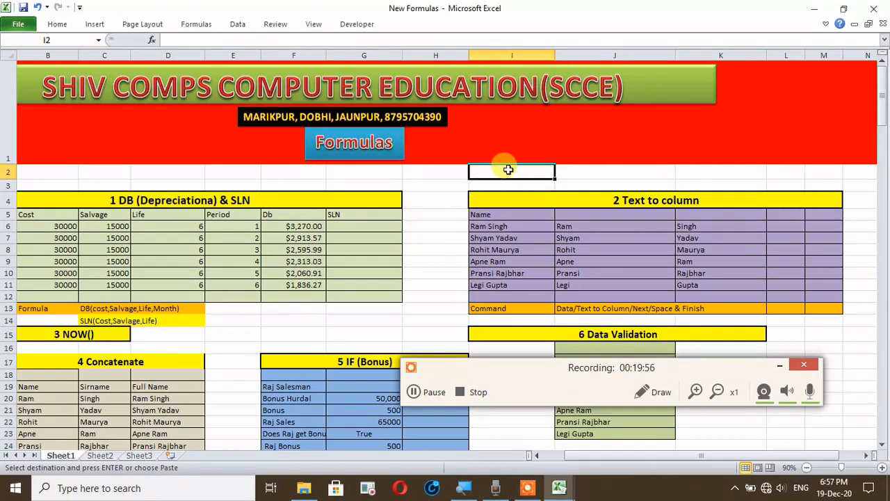
pyautogui.scroll(-13, 509, 170)
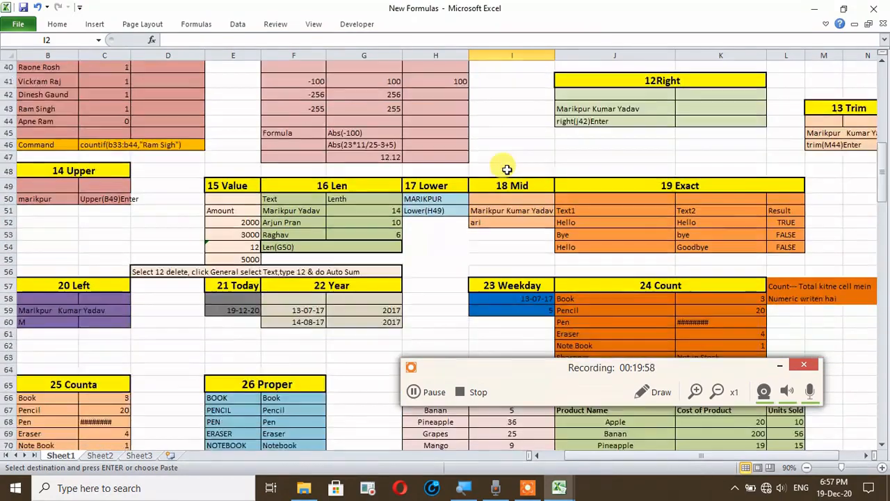
pyautogui.scroll(-15, 507, 170)
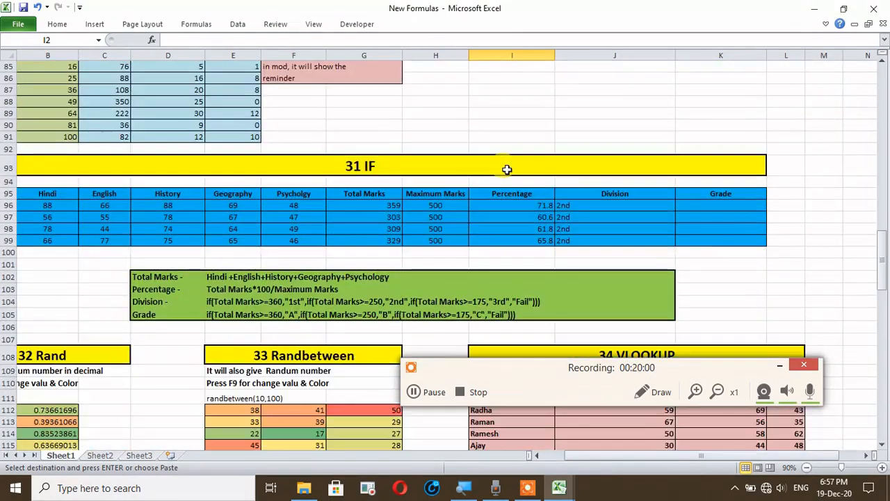
pyautogui.scroll(-19, 508, 170)
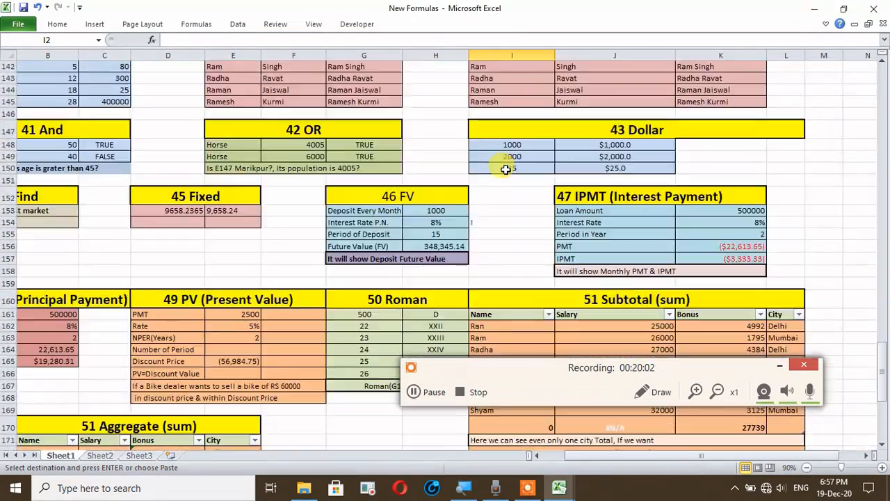
pyautogui.scroll(-12, 507, 170)
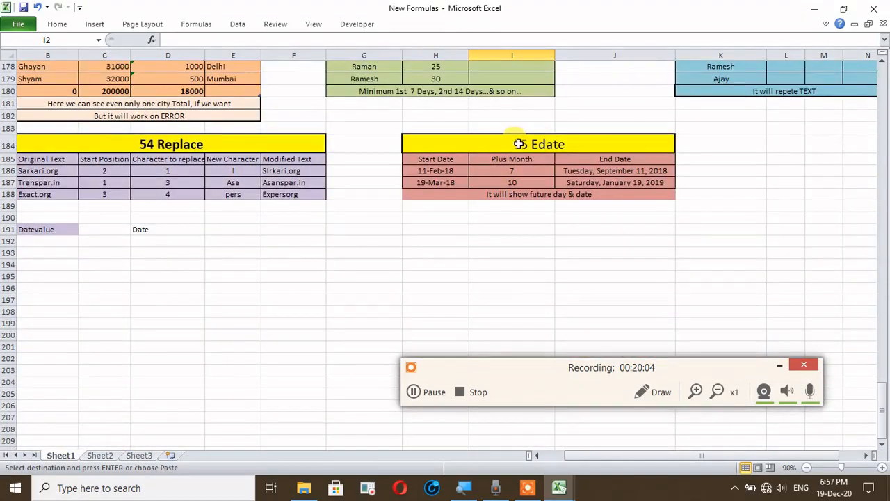
pyautogui.click(696, 389)
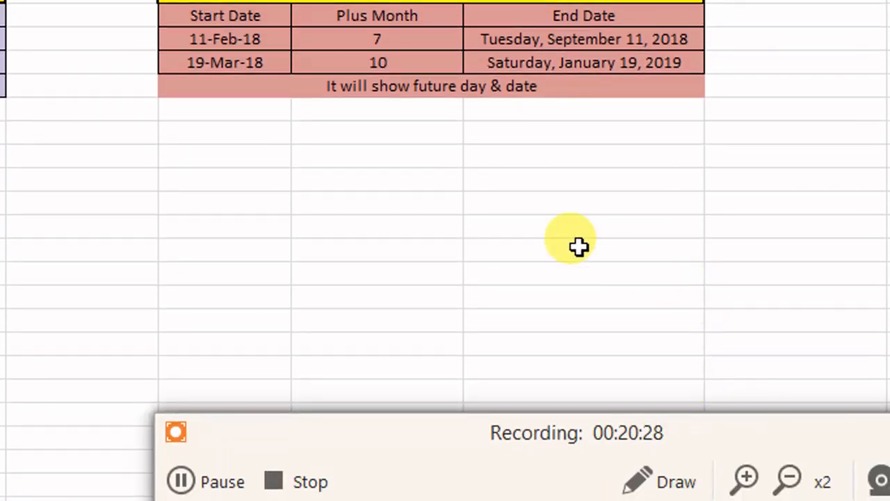
pyautogui.click(566, 349)
pyautogui.scroll(20, 566, 247)
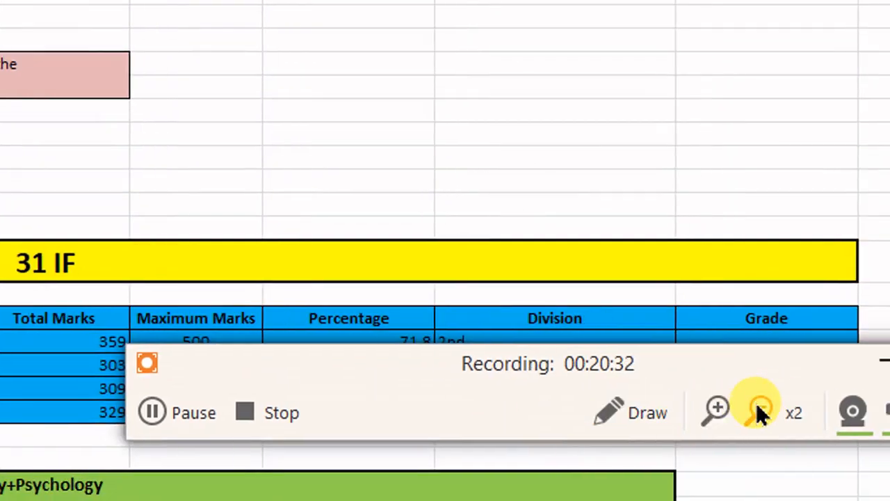
pyautogui.click(789, 477)
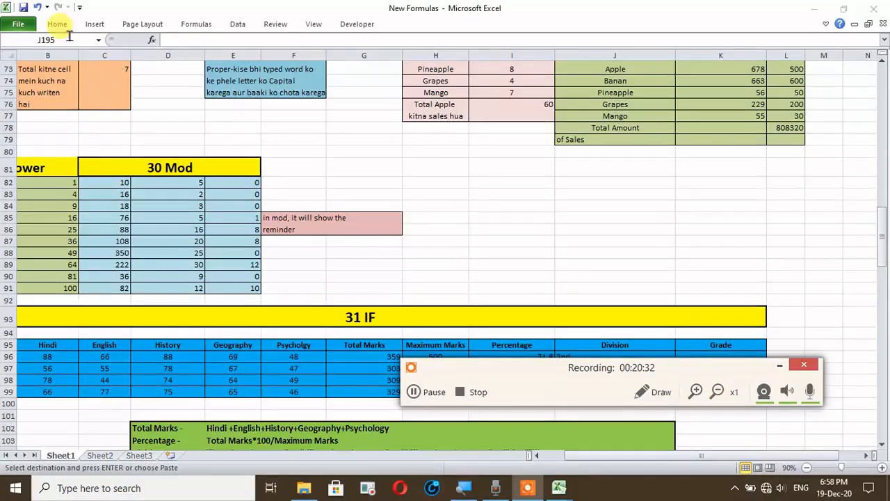
pyautogui.click(307, 151)
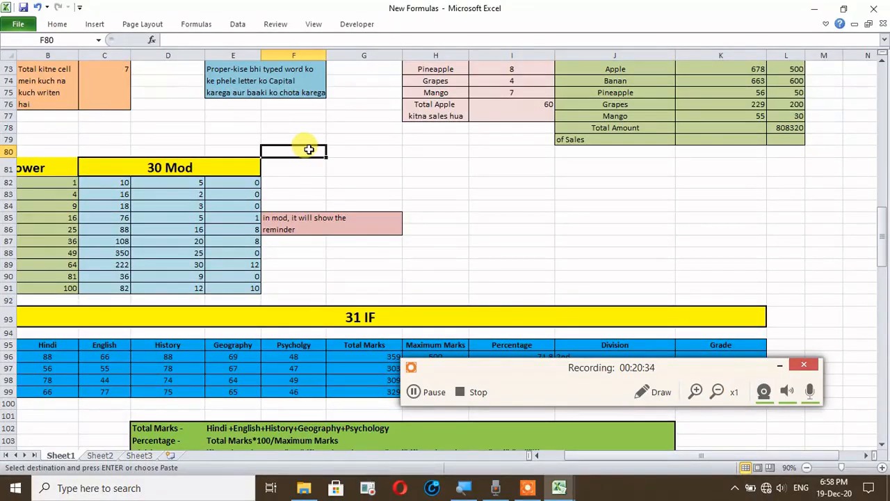
pyautogui.scroll(20, 308, 150)
pyautogui.scroll(4, 327, 145)
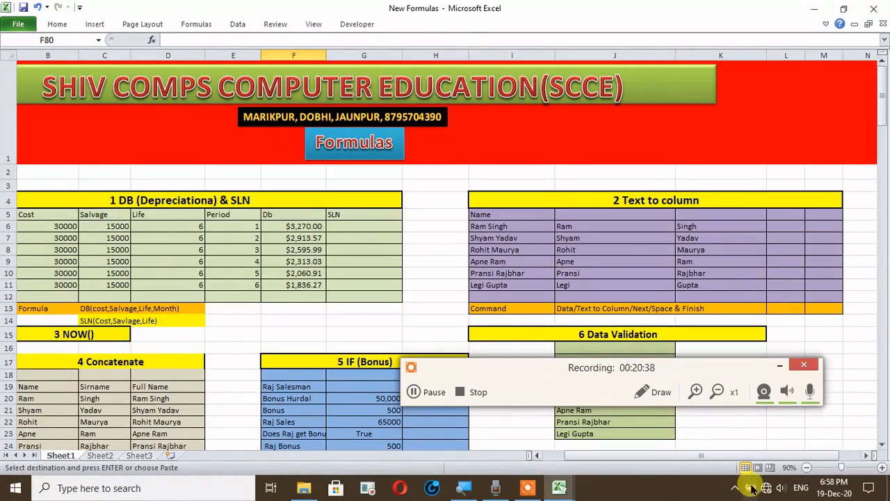
pyautogui.click(435, 393)
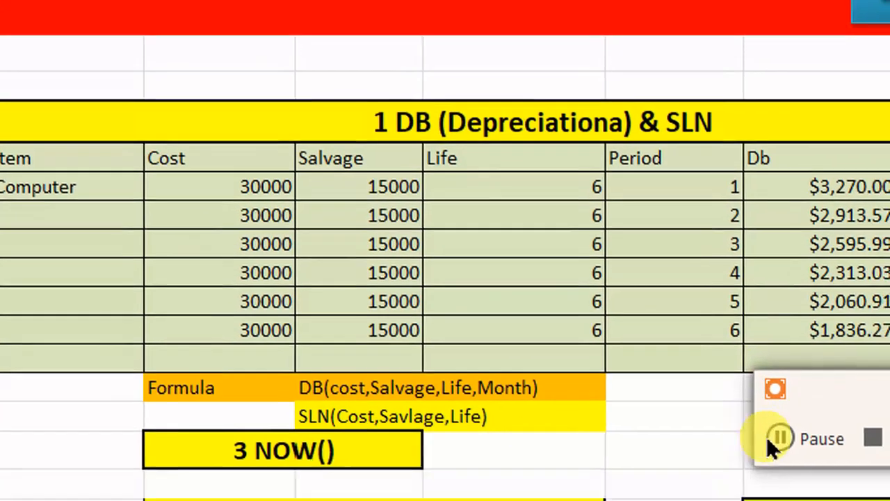
pyautogui.click(818, 479)
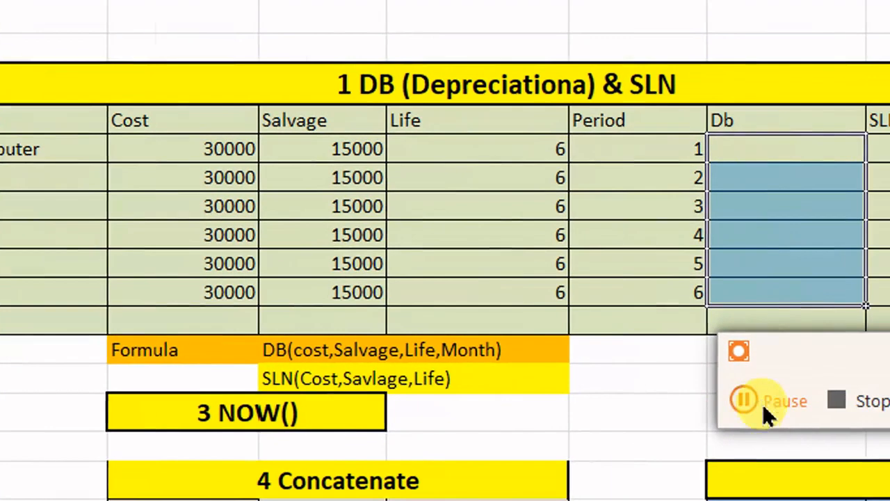
# - Examine the Cost, Salvage, Life and Period entries in the DB & SLN table, ending on the empty Db cell for period 1
pyautogui.click(191, 152)
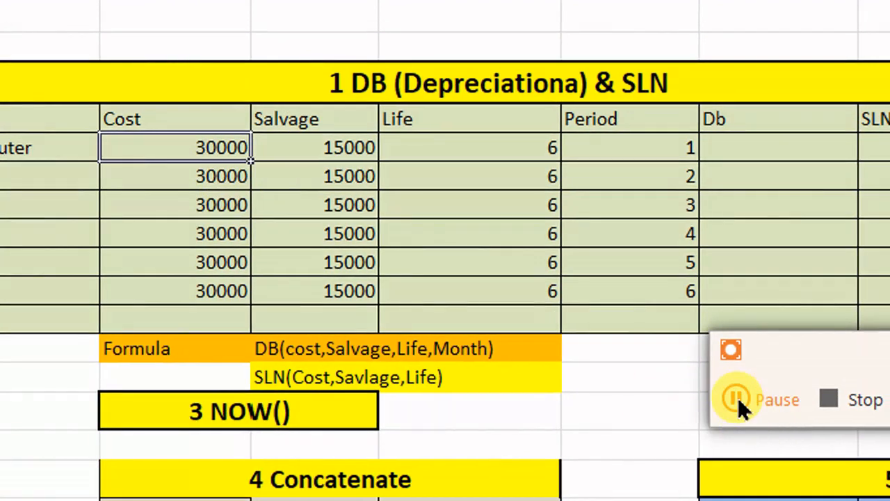
pyautogui.click(338, 148)
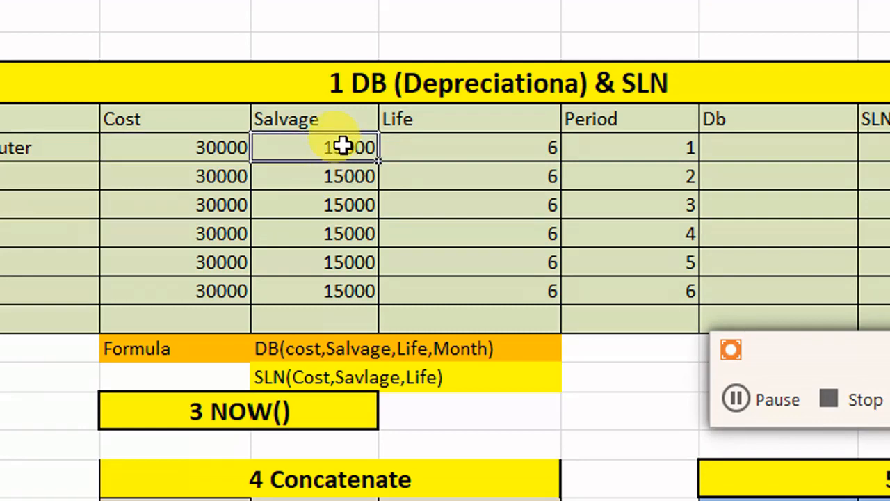
pyautogui.click(427, 149)
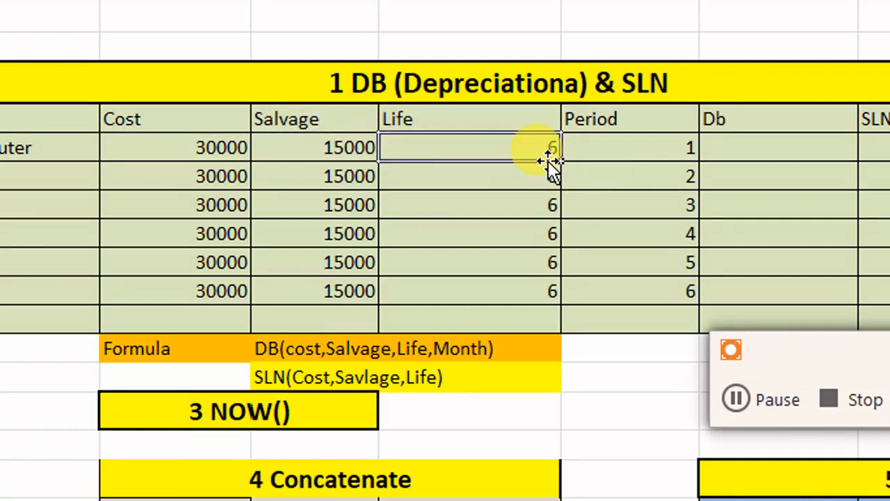
pyautogui.click(620, 124)
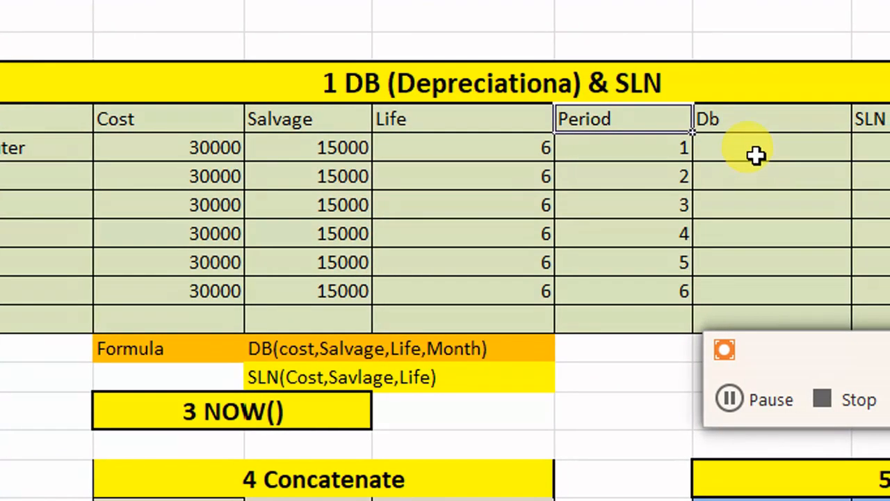
pyautogui.click(793, 155)
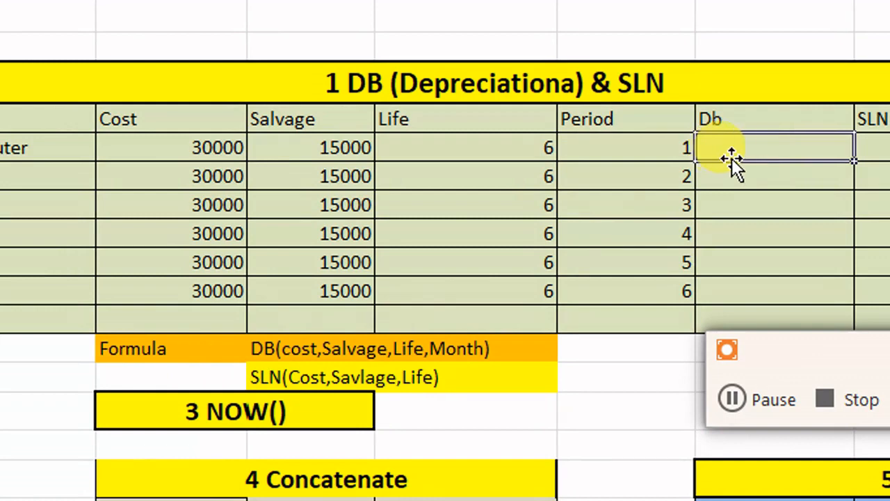
# - Calculate the period 1 depreciation in the Db cell F6 with the formula =DB(B6,C6,D6,E6)
pyautogui.write('=')
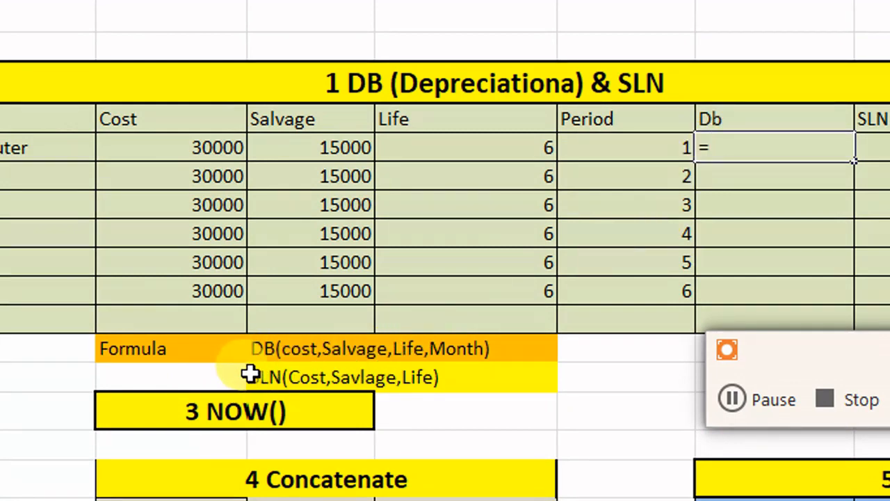
pyautogui.write('d')
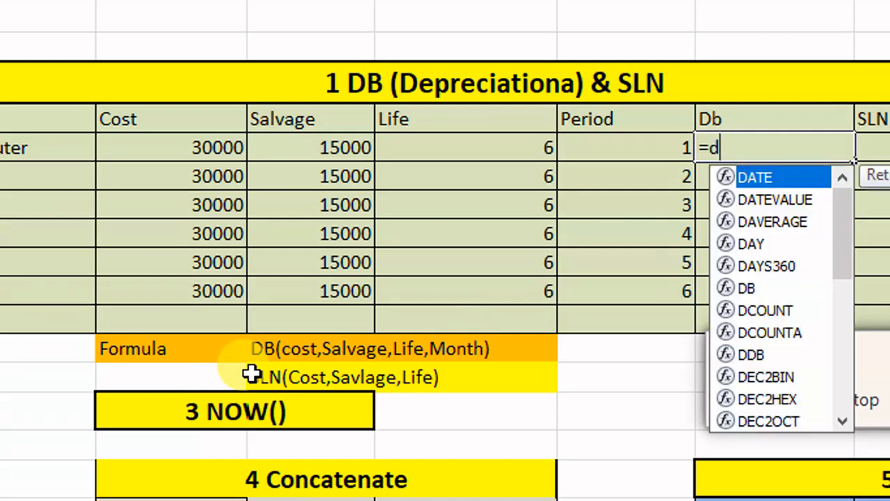
pyautogui.write('b')
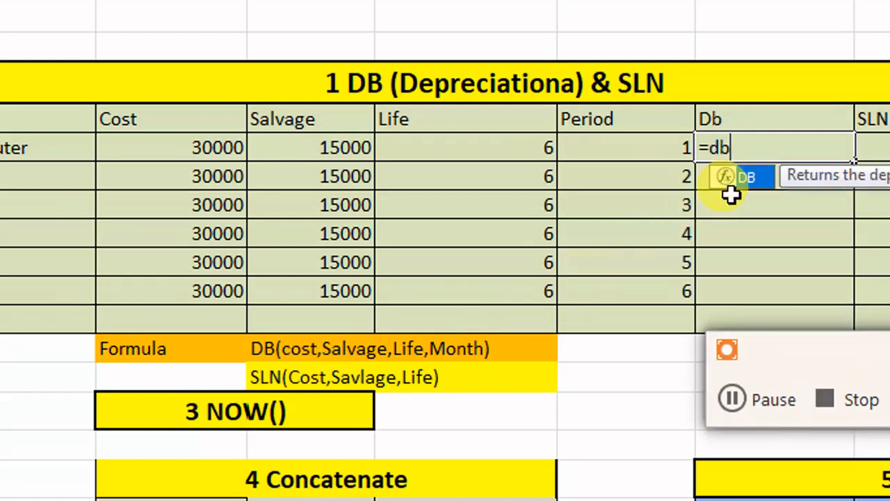
pyautogui.doubleClick(756, 178)
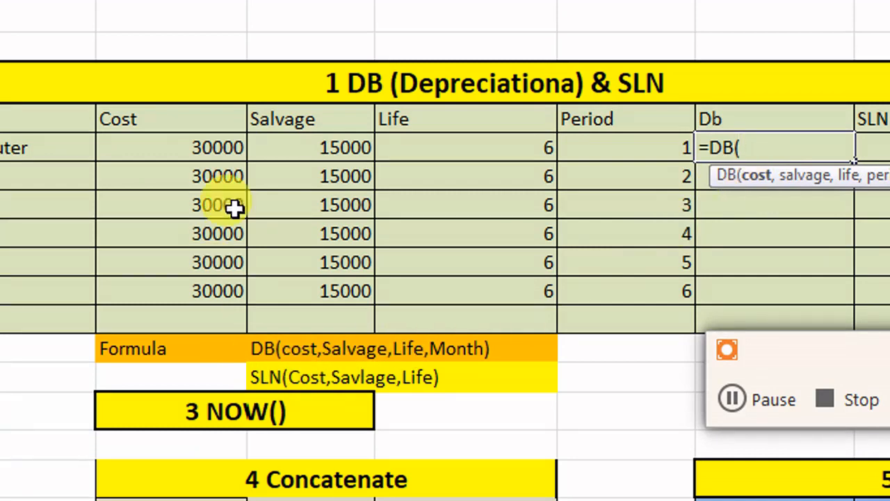
pyautogui.click(185, 149)
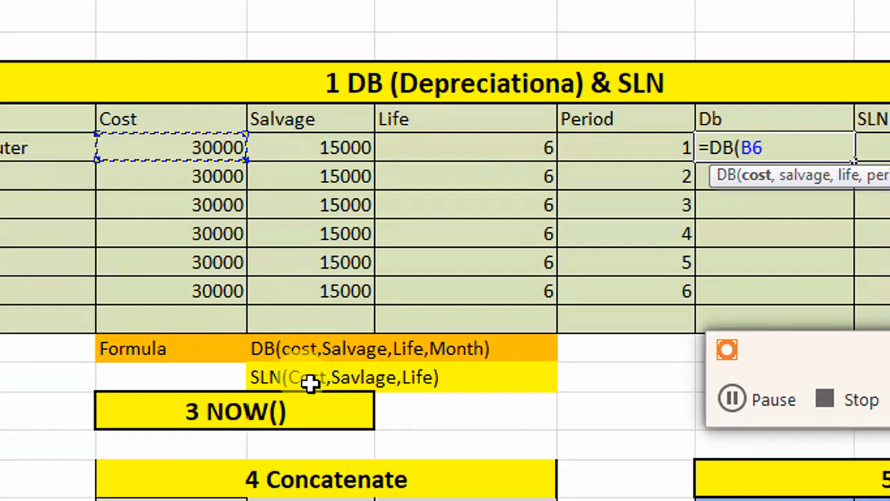
pyautogui.write(',')
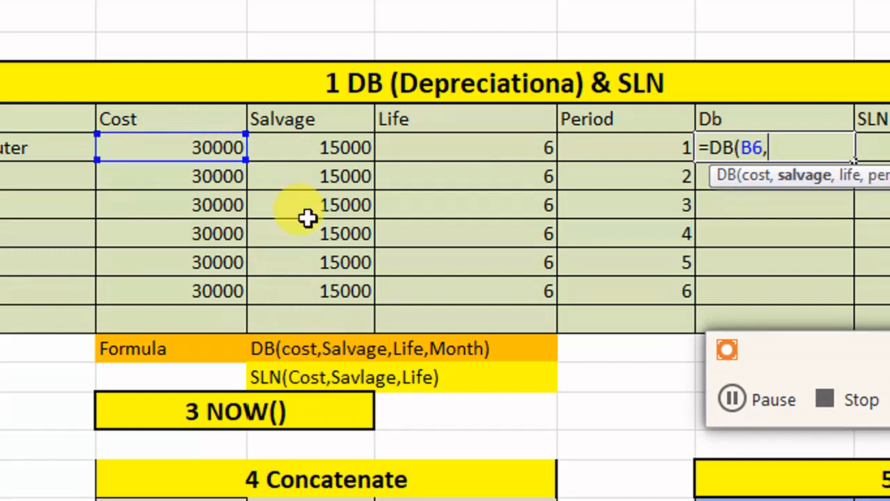
pyautogui.click(325, 147)
pyautogui.write(',')
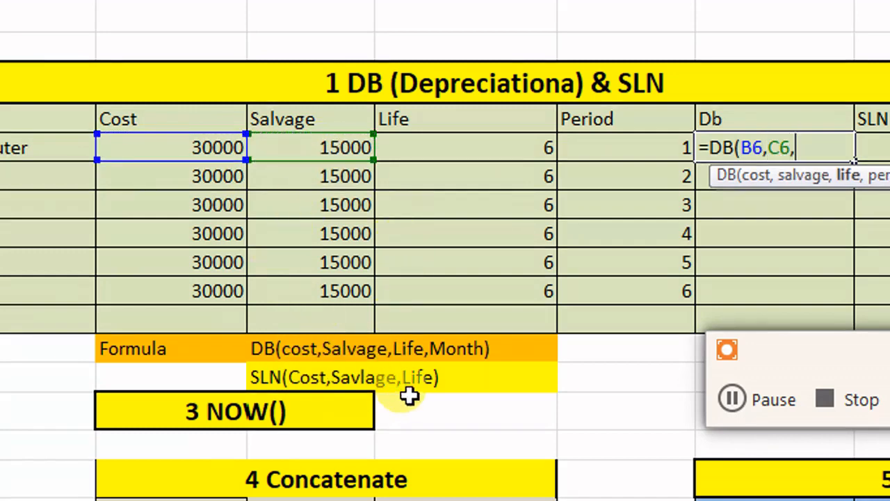
pyautogui.click(509, 150)
pyautogui.write(',')
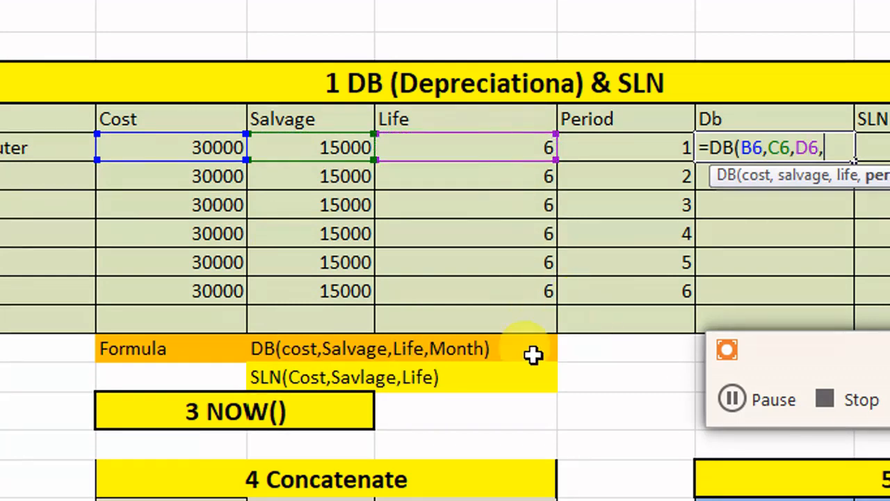
pyautogui.click(645, 150)
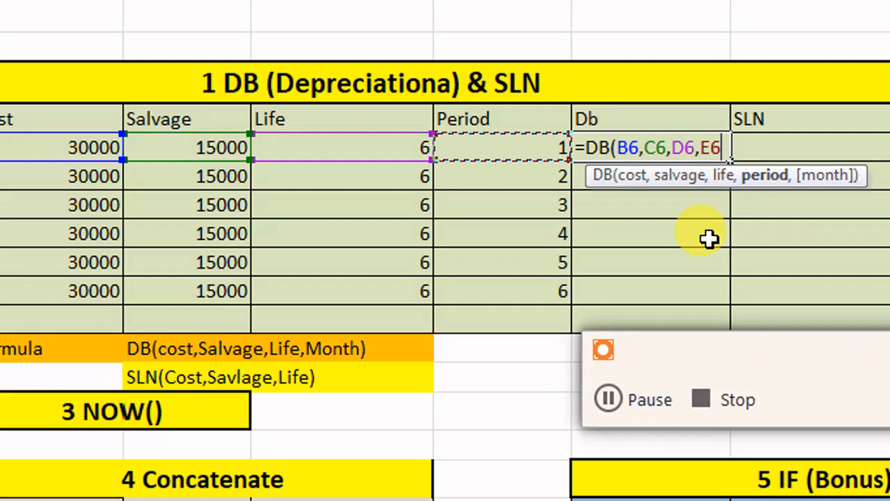
pyautogui.write(')')
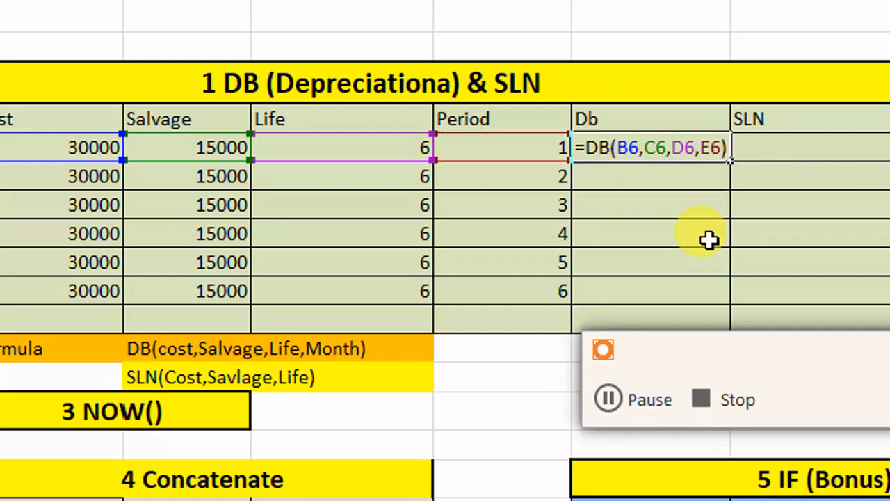
pyautogui.press('Return')
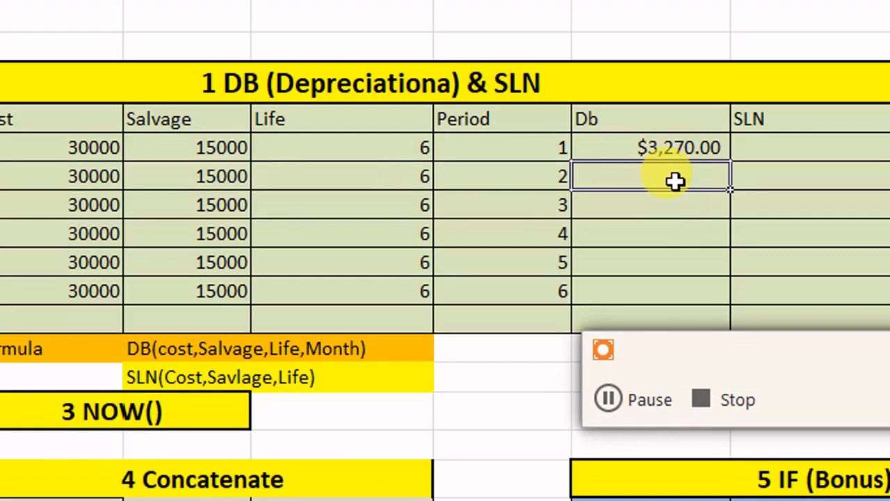
# - Apply the comma number style to the period 1 Db cell and fill its formula down through period 6
pyautogui.click(666, 151)
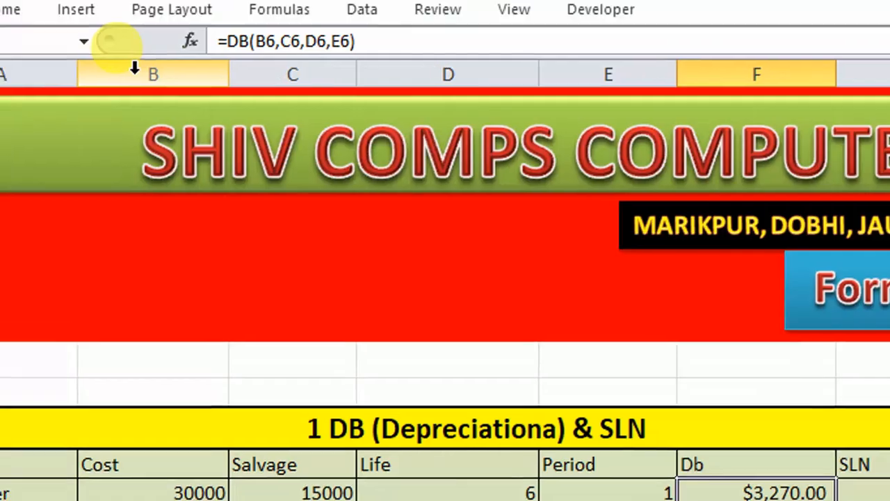
pyautogui.click(124, 49)
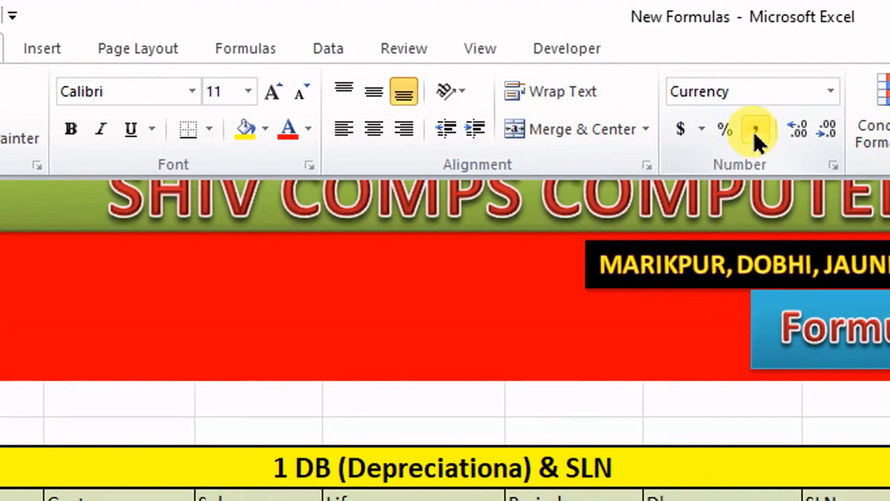
pyautogui.click(755, 131)
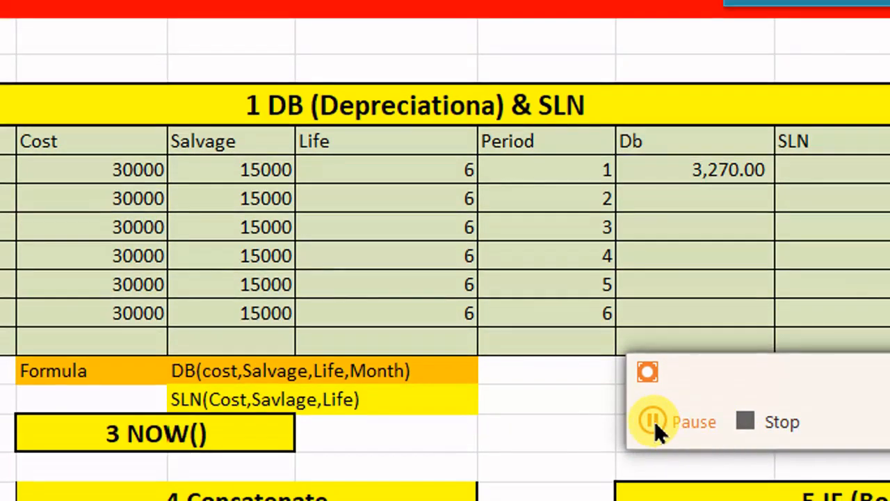
pyautogui.click(703, 165)
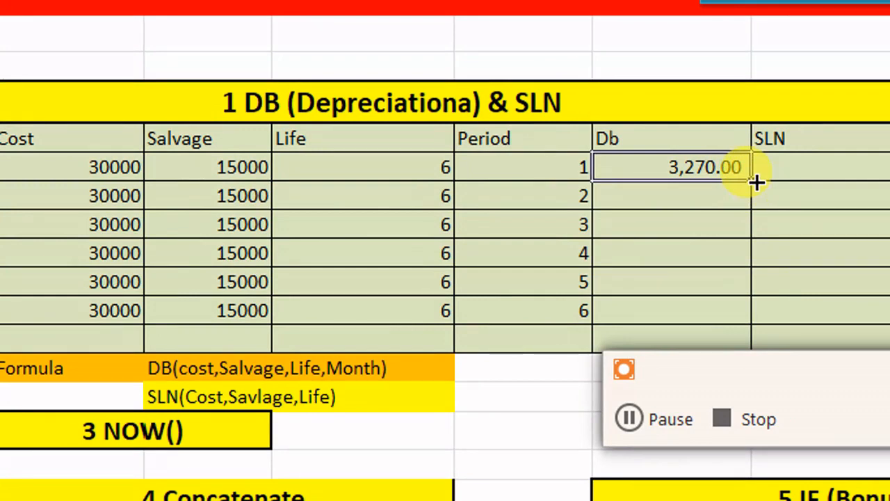
pyautogui.moveTo(756, 181); pyautogui.dragTo(753, 314)
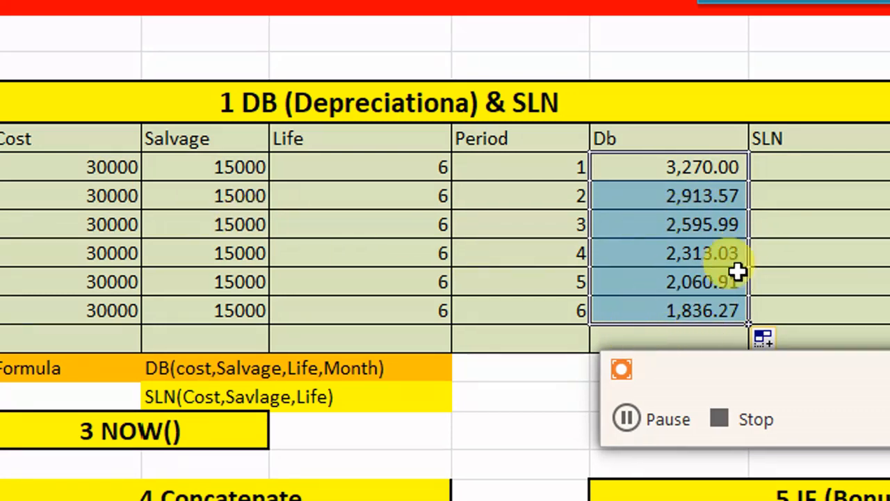
# - Start a formula in the SLN cell for period 1
pyautogui.click(808, 173)
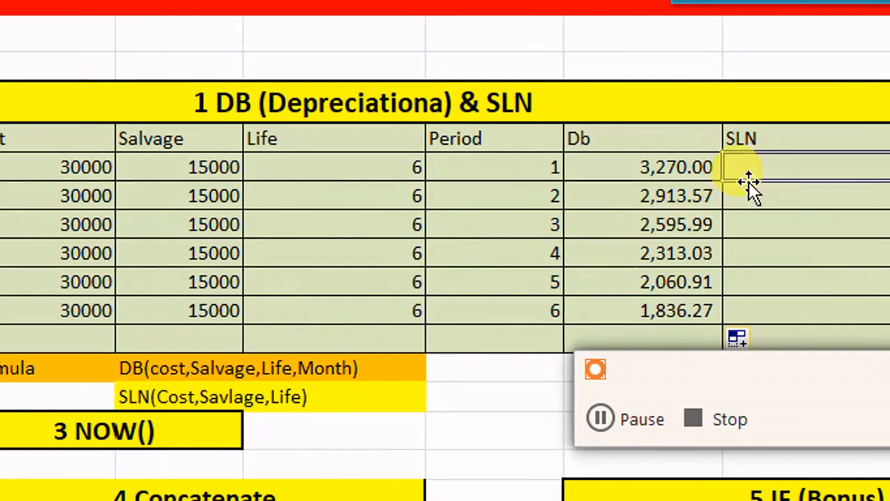
pyautogui.write('=')
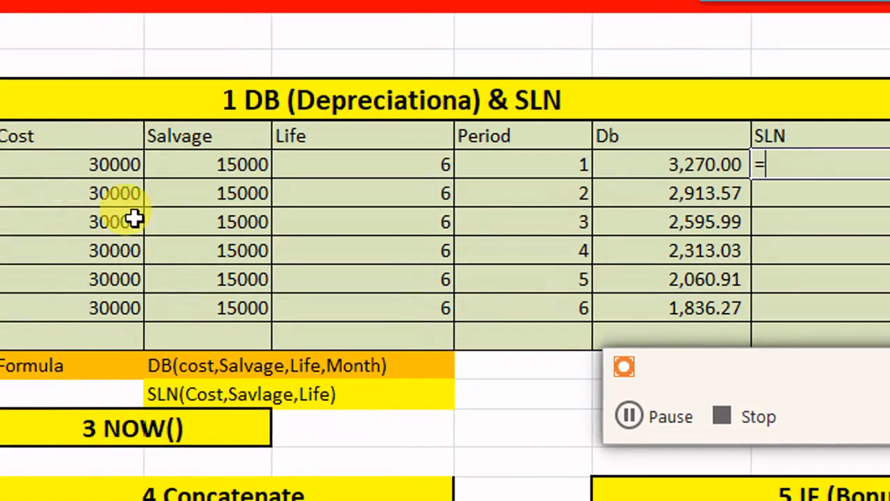
pyautogui.click(69, 165)
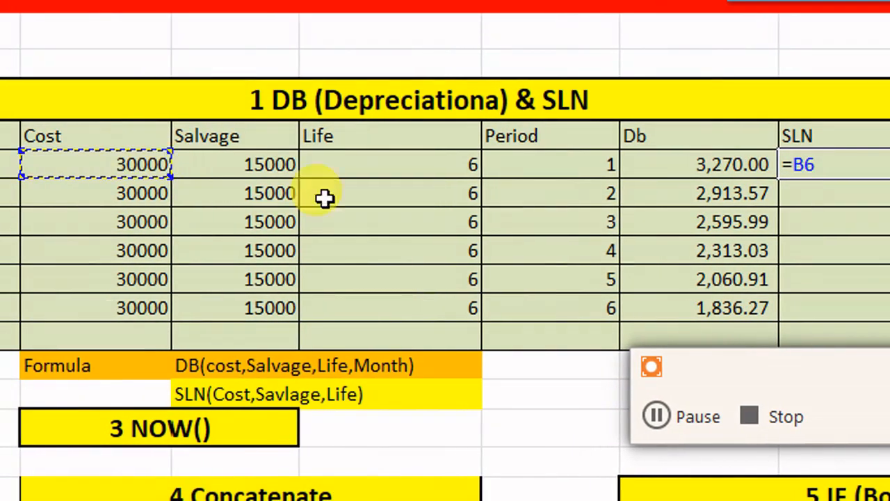
pyautogui.press('BackSpace')
pyautogui.press('BackSpace')
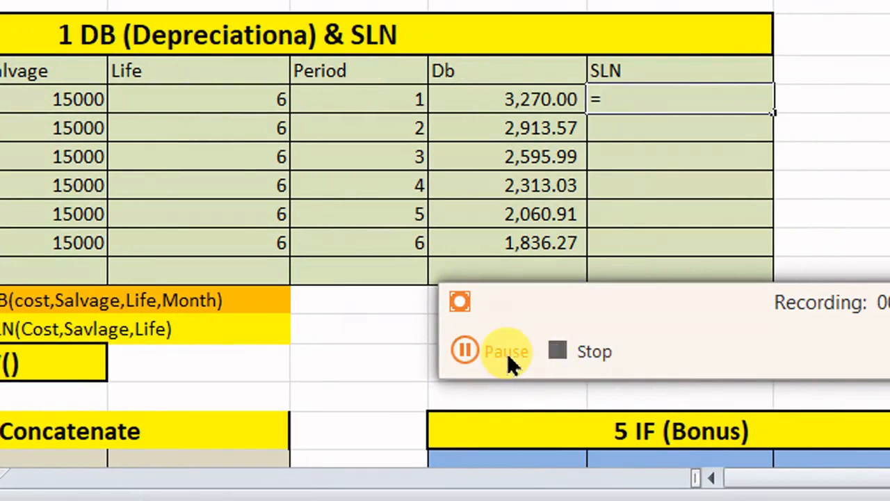
pyautogui.click(698, 418)
pyautogui.click(698, 417)
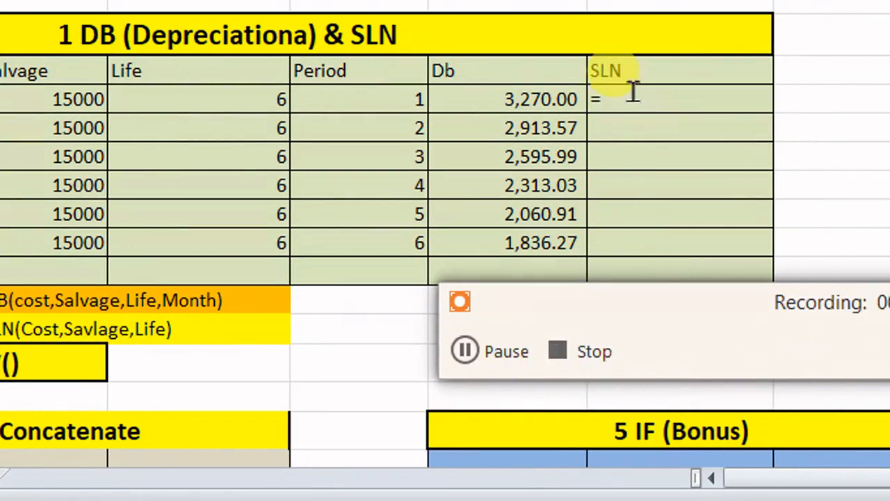
# - Complete the straight-line depreciation formula in SLN cell G6 as =SLN(B6,C6,D6)
pyautogui.click(619, 98)
pyautogui.write('s')
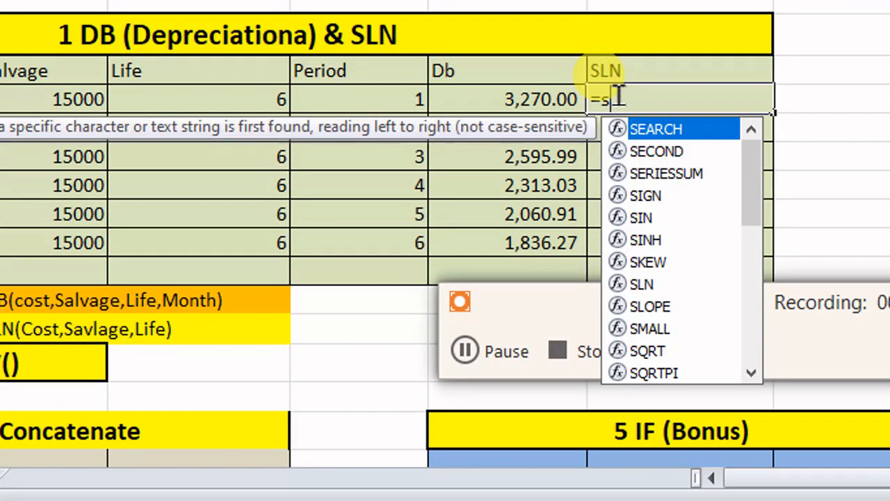
pyautogui.write('ln')
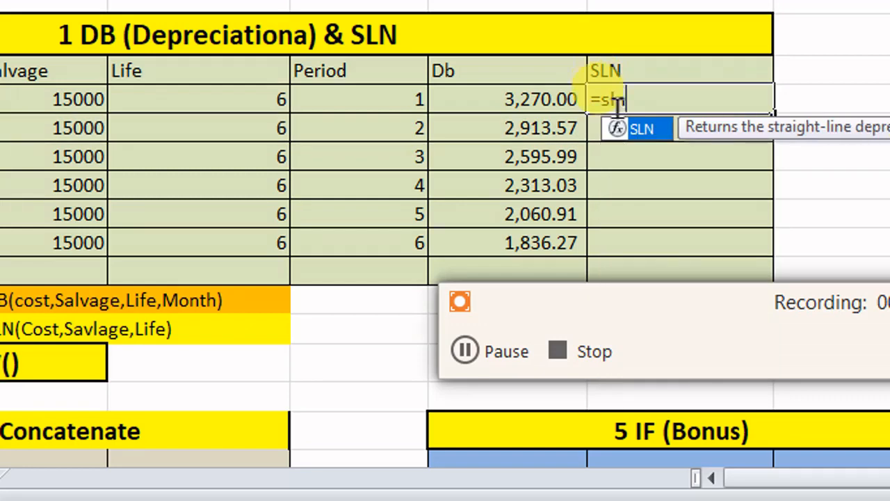
pyautogui.doubleClick(640, 129)
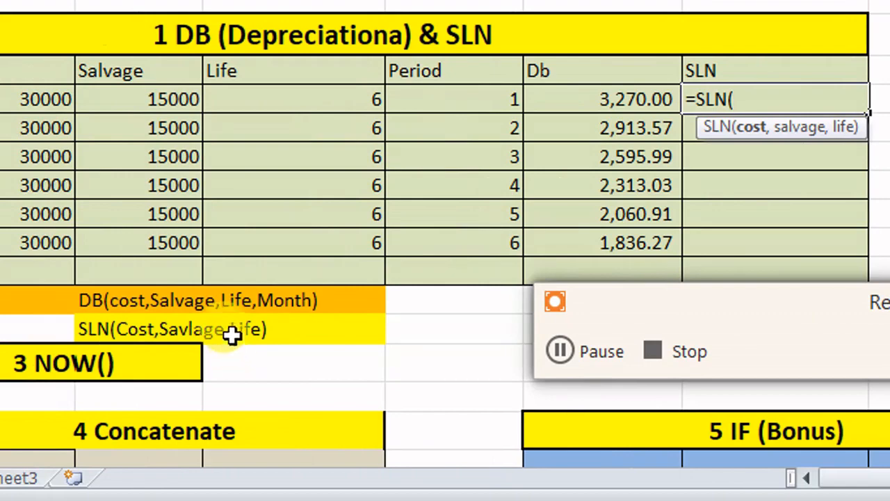
pyautogui.click(141, 109)
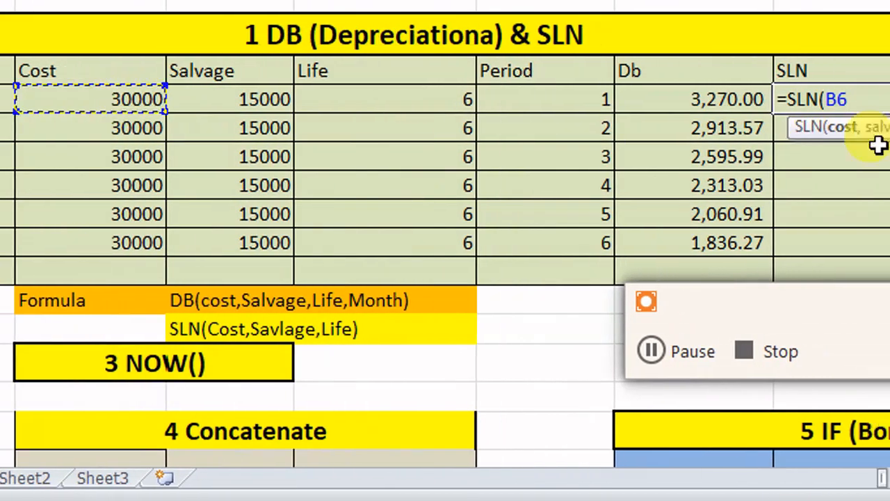
pyautogui.write(',')
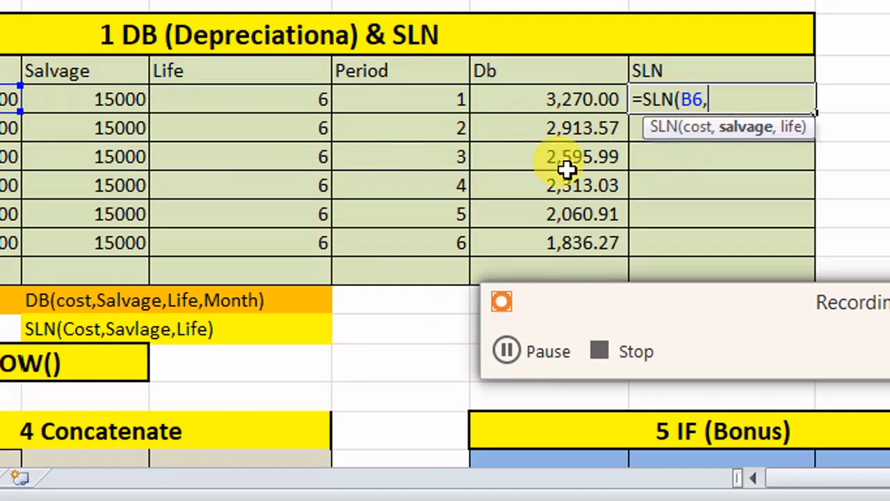
pyautogui.click(108, 99)
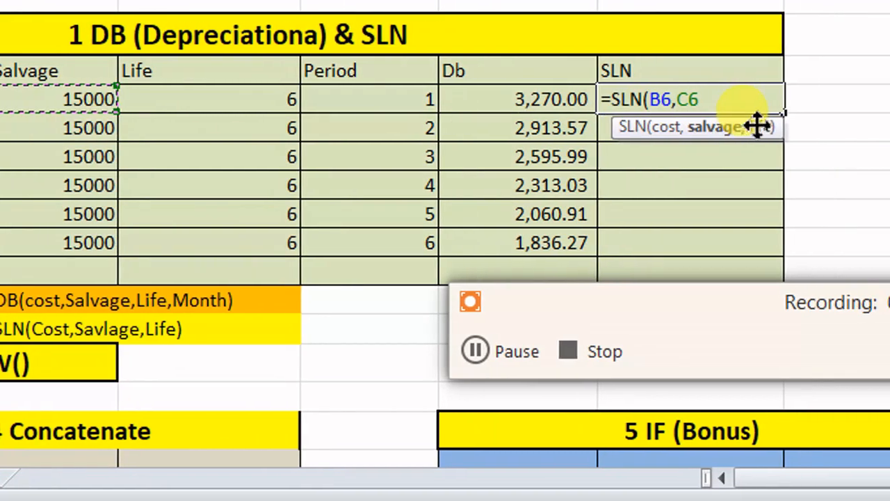
pyautogui.write(',')
pyautogui.click(277, 102)
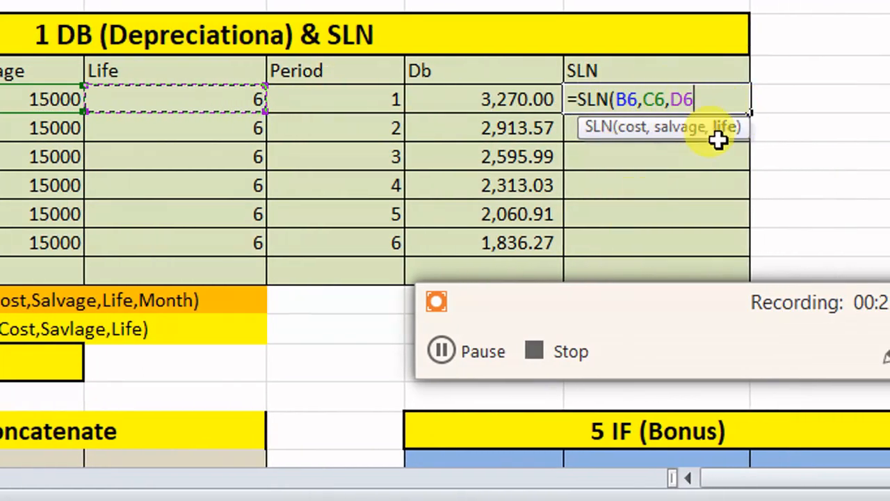
pyautogui.write(')')
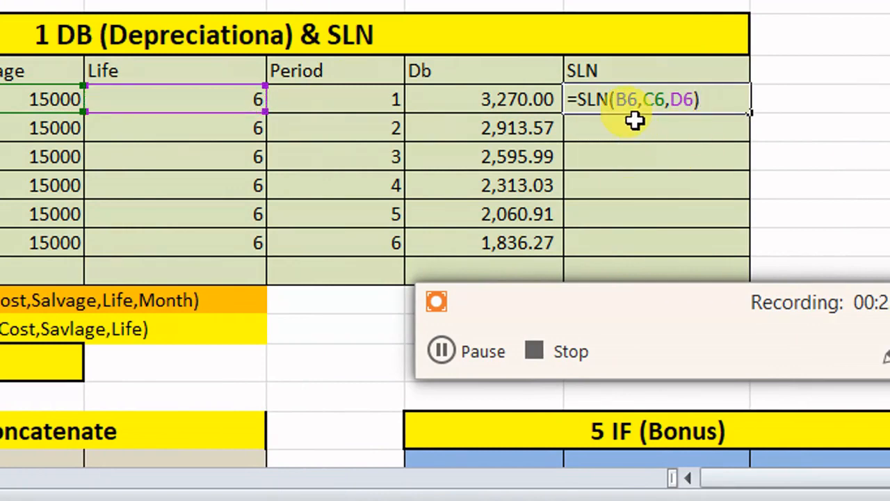
pyautogui.press('Return')
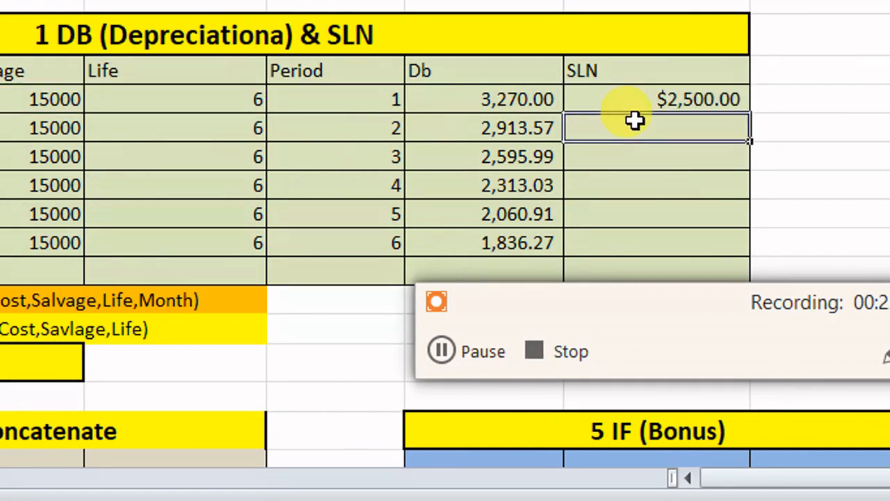
# - Apply the comma number style to SLN cell G6 and fill its formula down through period 6
pyautogui.click(684, 104)
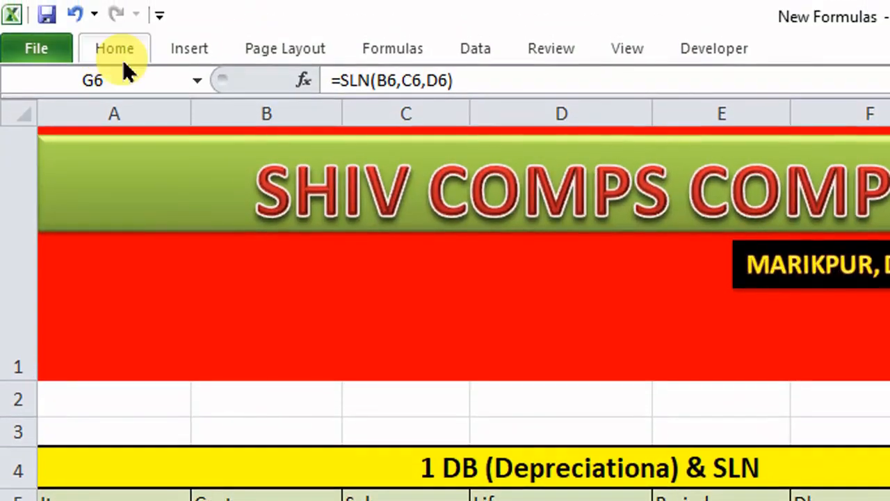
pyautogui.click(117, 50)
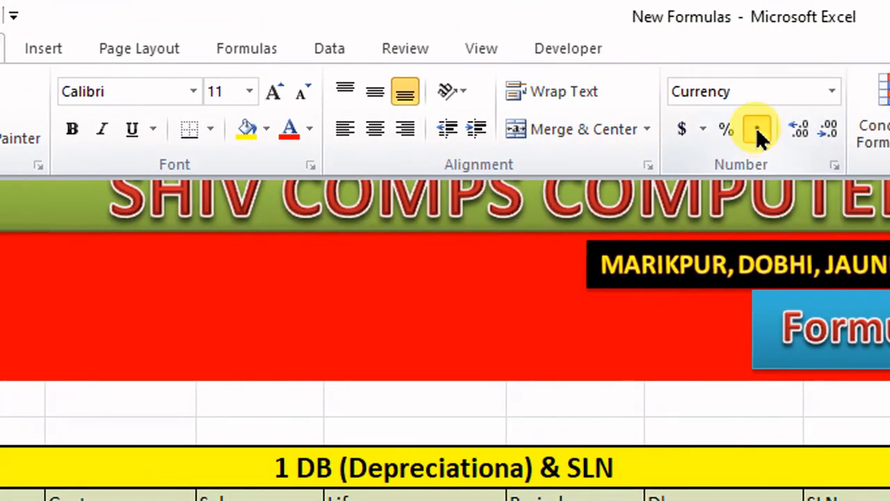
pyautogui.click(759, 132)
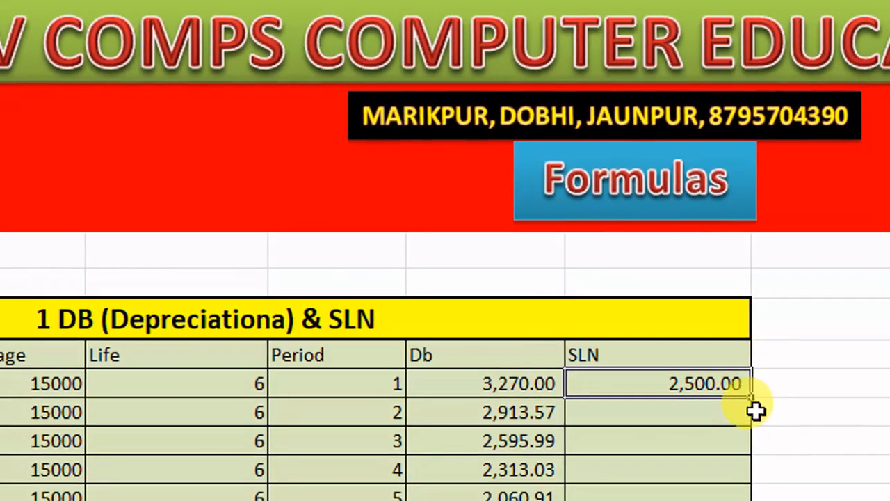
pyautogui.moveTo(750, 428); pyautogui.dragTo(735, 500)
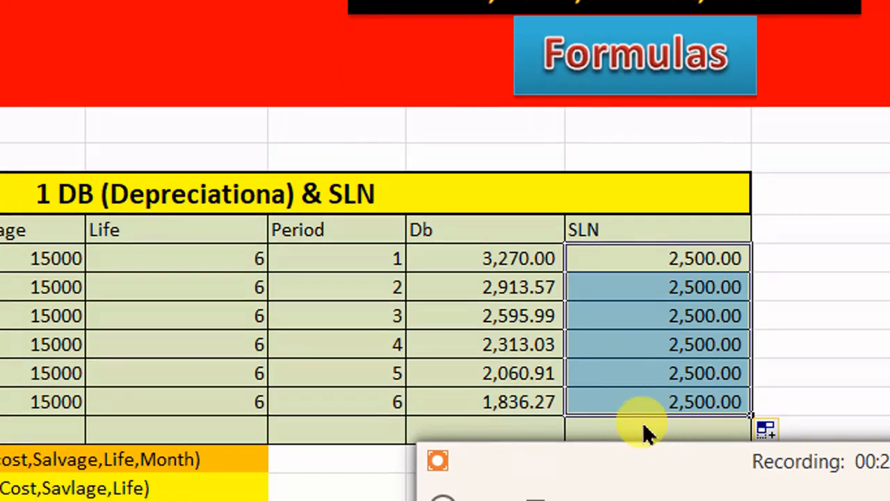
pyautogui.click(645, 444)
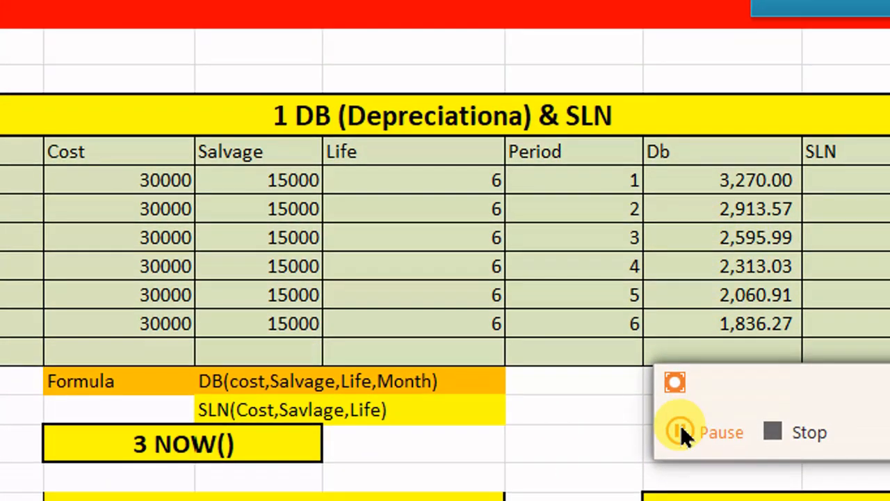
pyautogui.click(681, 431)
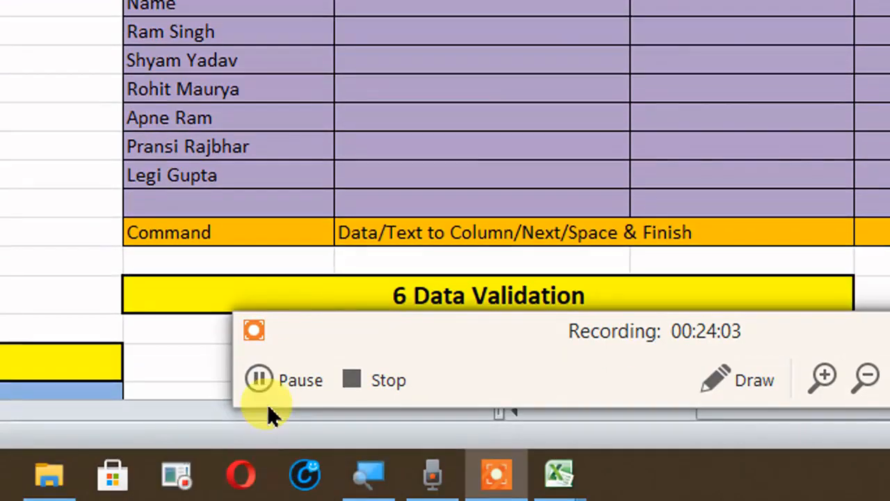
pyautogui.click(256, 379)
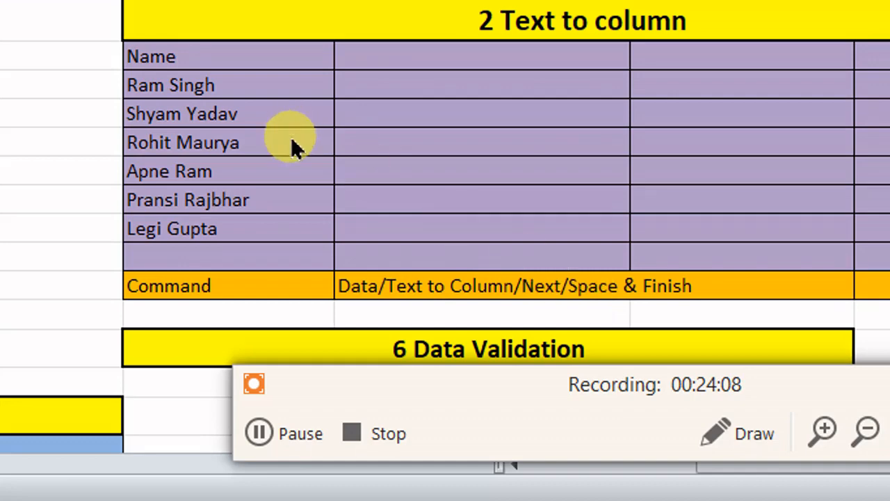
# - Split the full names in I6:I11 into separate columns with Text to Columns, using the delimited option with Space as a delimiter
pyautogui.click(233, 83)
pyautogui.moveTo(230, 82); pyautogui.dragTo(224, 223)
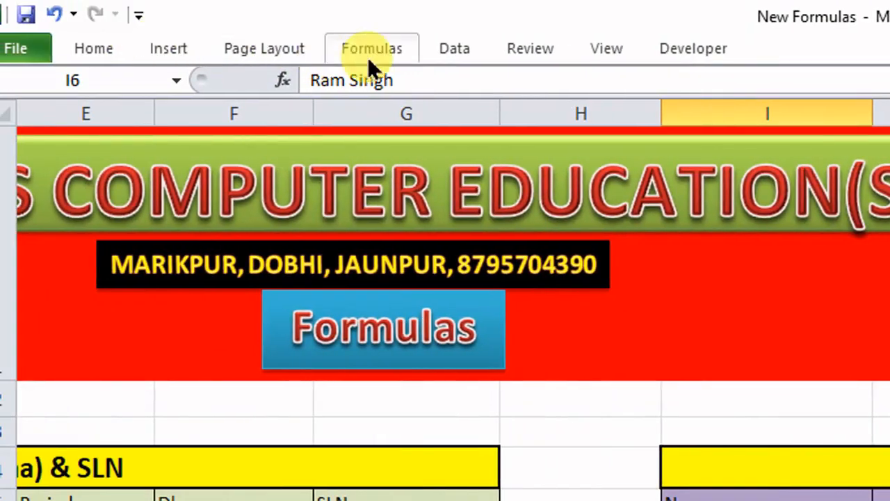
pyautogui.click(460, 48)
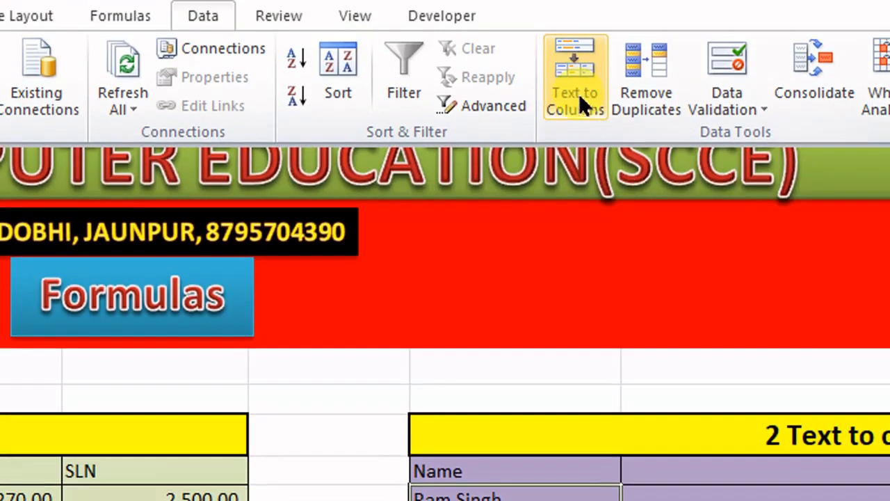
pyautogui.click(575, 80)
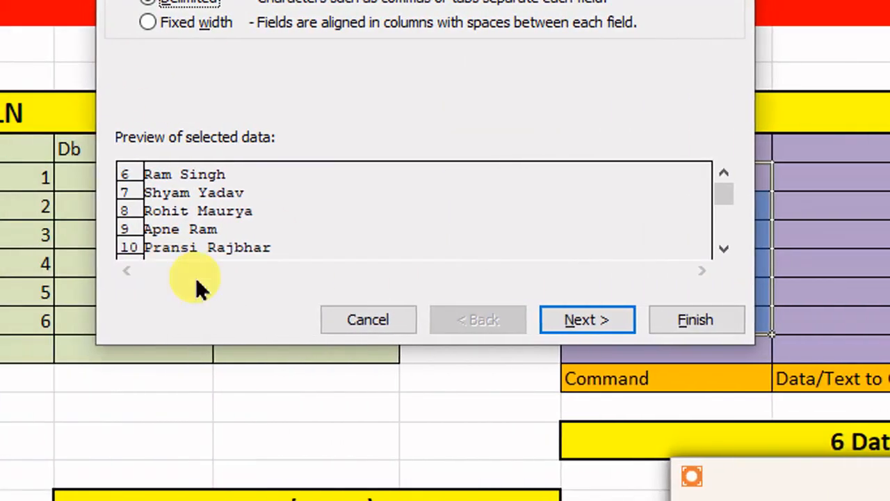
pyautogui.click(572, 323)
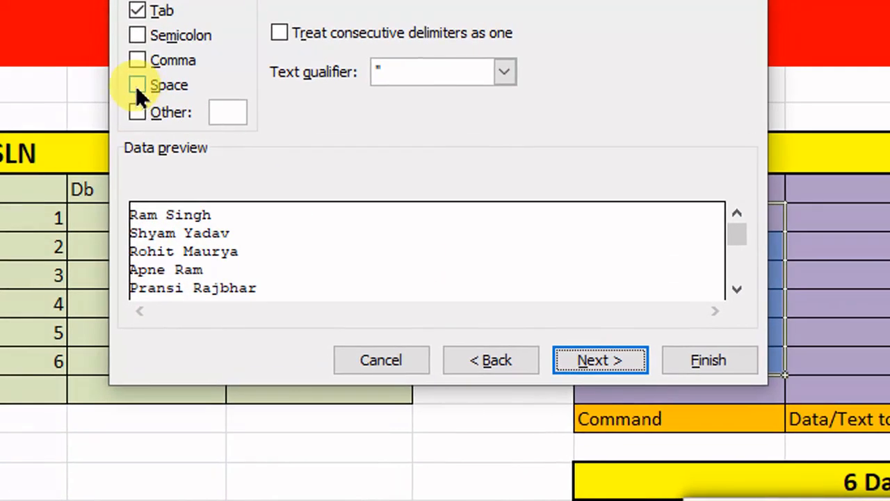
pyautogui.click(137, 85)
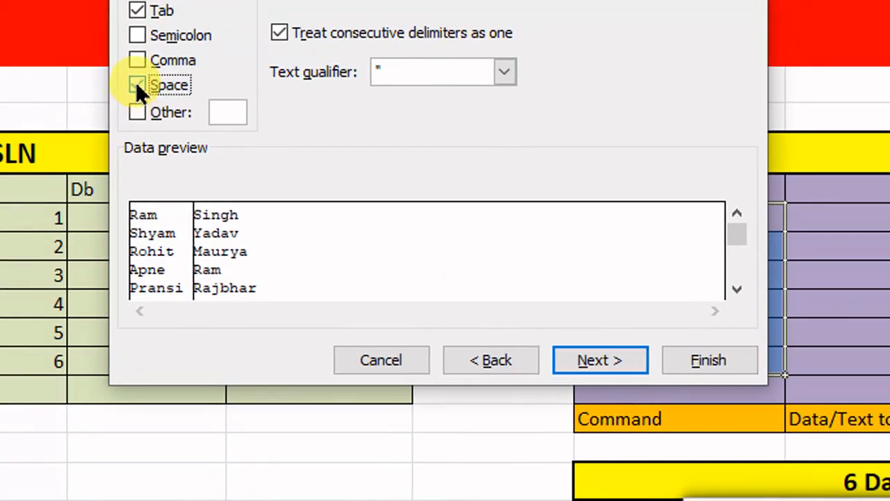
pyautogui.click(143, 86)
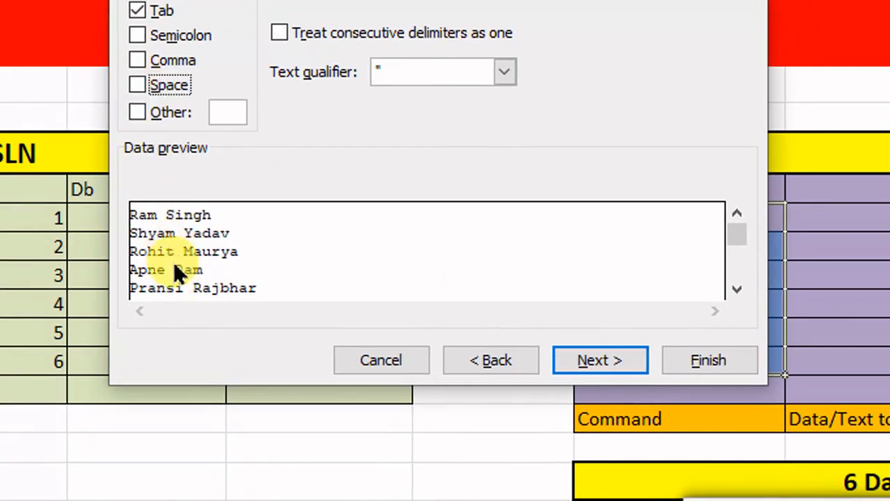
pyautogui.click(139, 80)
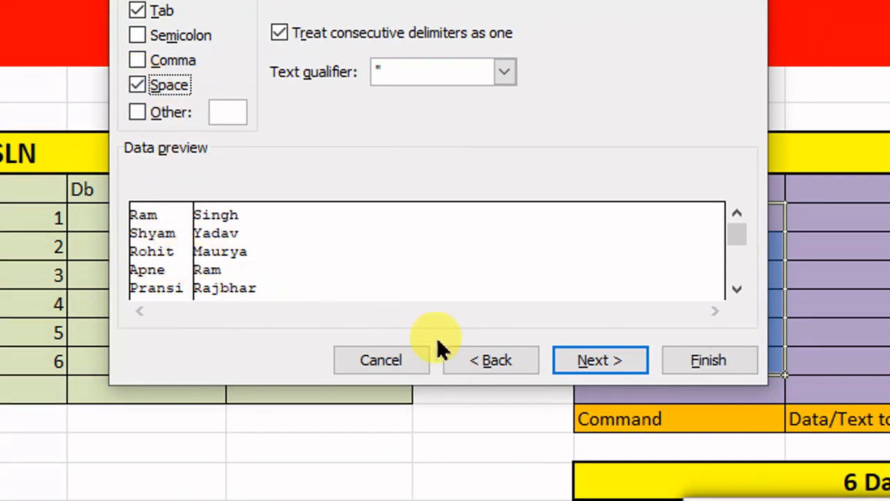
pyautogui.click(588, 359)
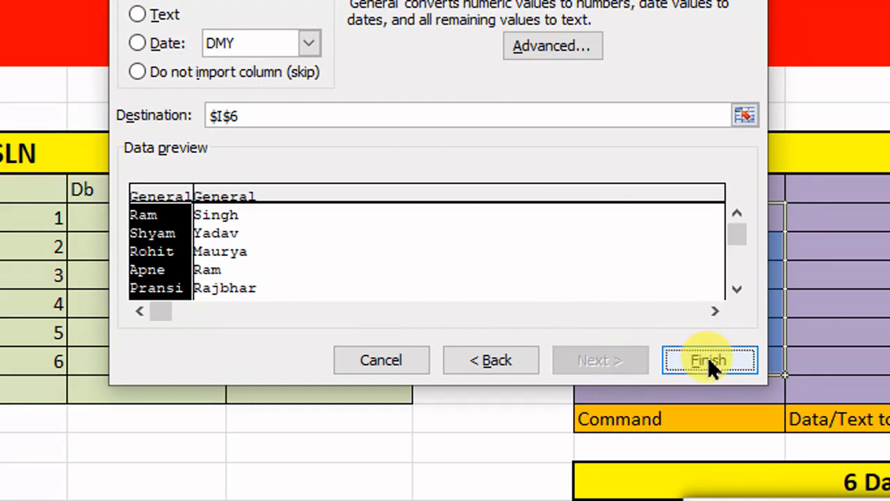
pyautogui.click(708, 359)
# - Check the separated first names and surnames, and undo the Text to Columns split
pyautogui.click(724, 240)
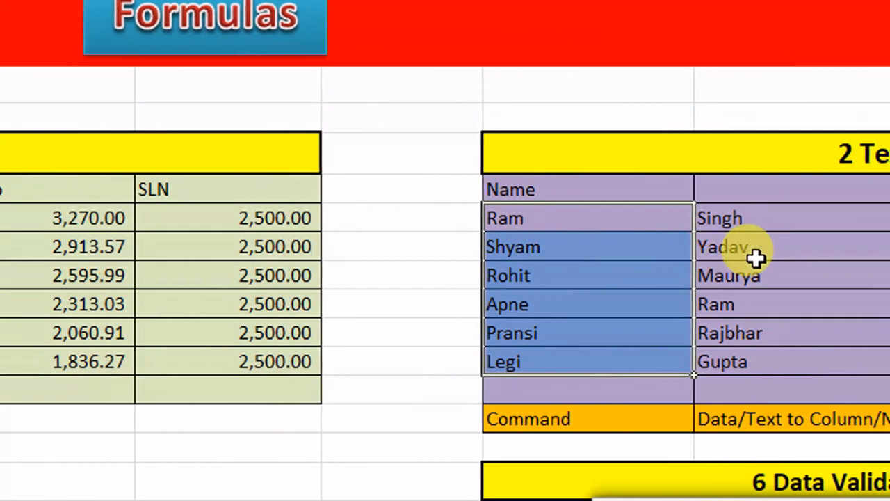
pyautogui.click(756, 258)
pyautogui.click(726, 285)
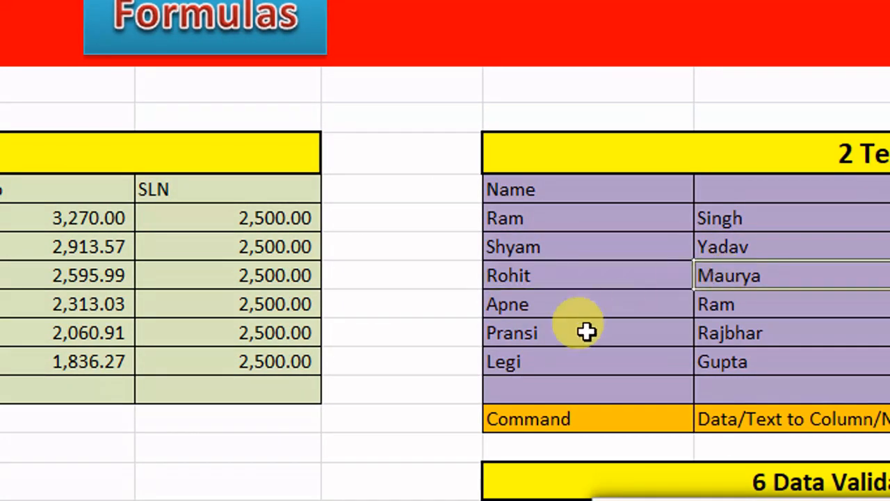
pyautogui.click(557, 330)
pyautogui.click(552, 303)
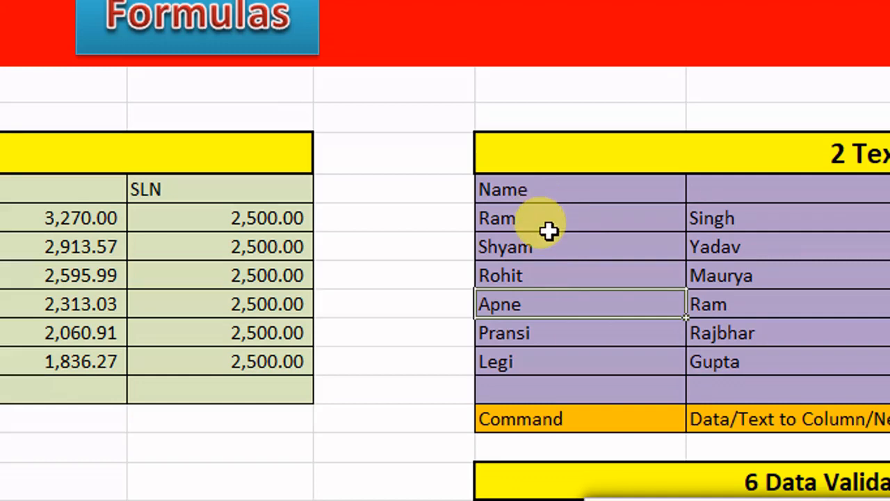
pyautogui.hotkey('ctrl', 'z')
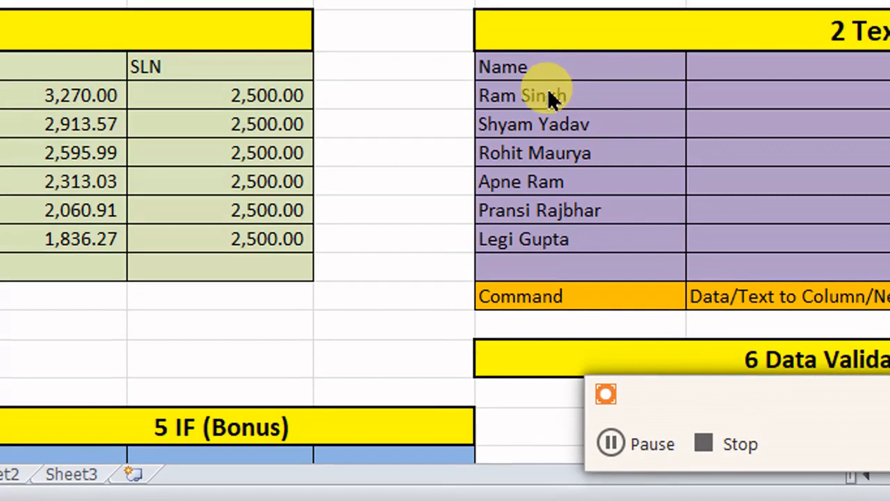
# - Select the names under the Name heading and split them at the spaces into two columns again
pyautogui.click(579, 98)
pyautogui.hotkey('ctrl', 'shift', 'Down')
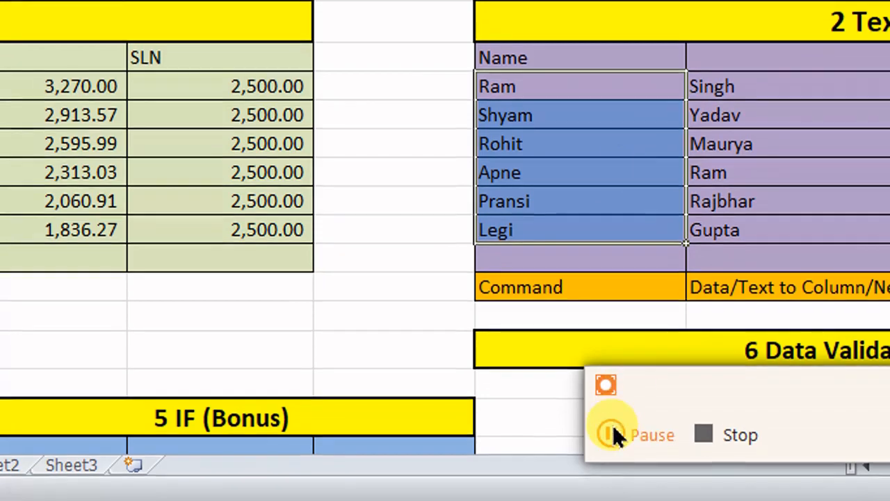
pyautogui.click(612, 439)
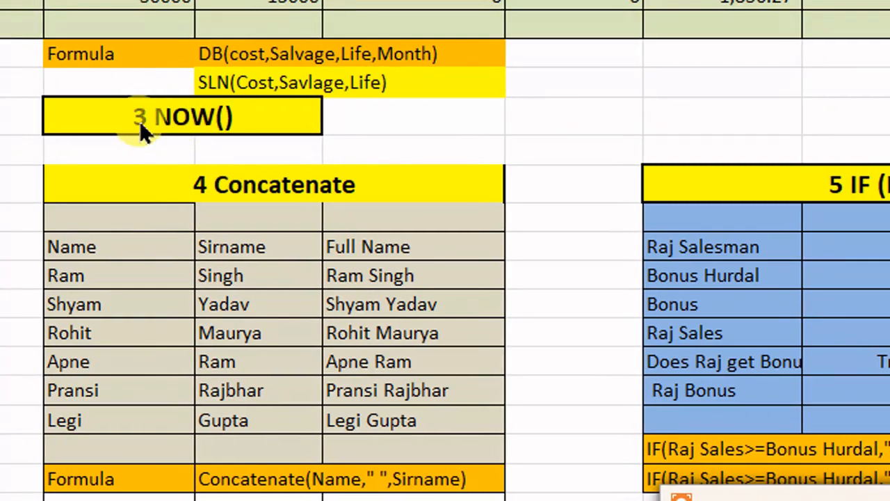
# - Enter the formula =NOW() in the empty cell beside the 3 NOW() heading
pyautogui.click(363, 110)
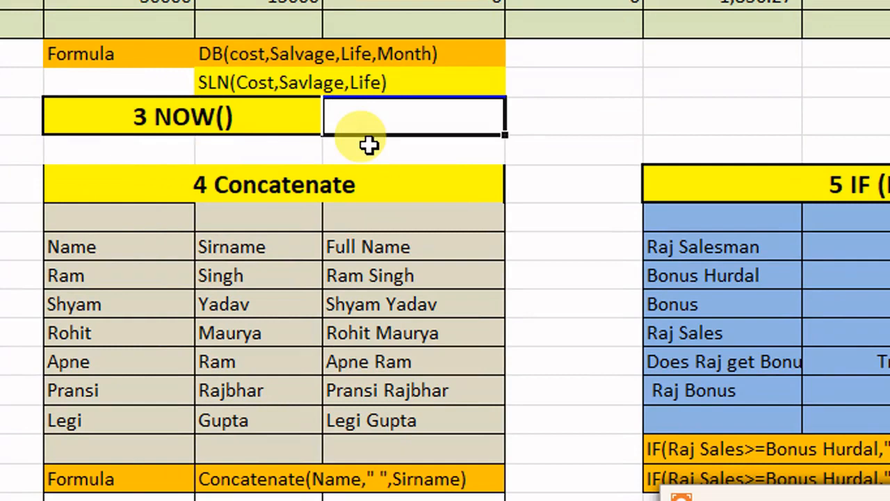
pyautogui.write('=')
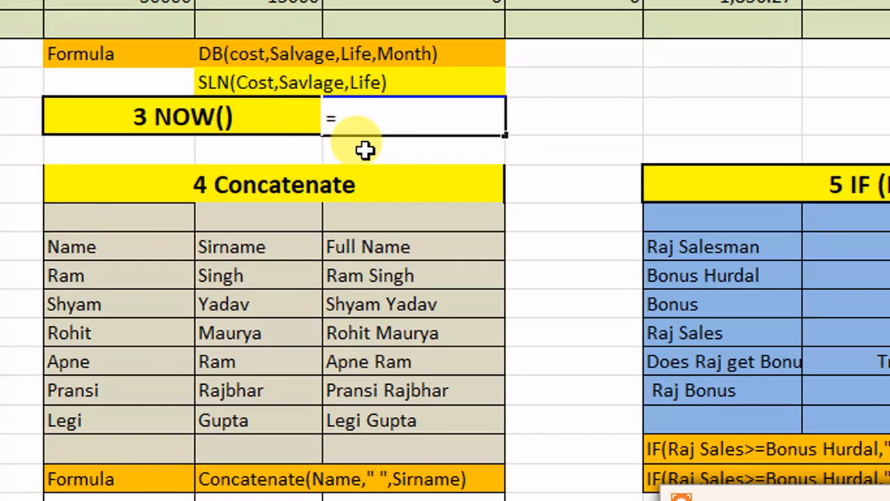
pyautogui.write('no')
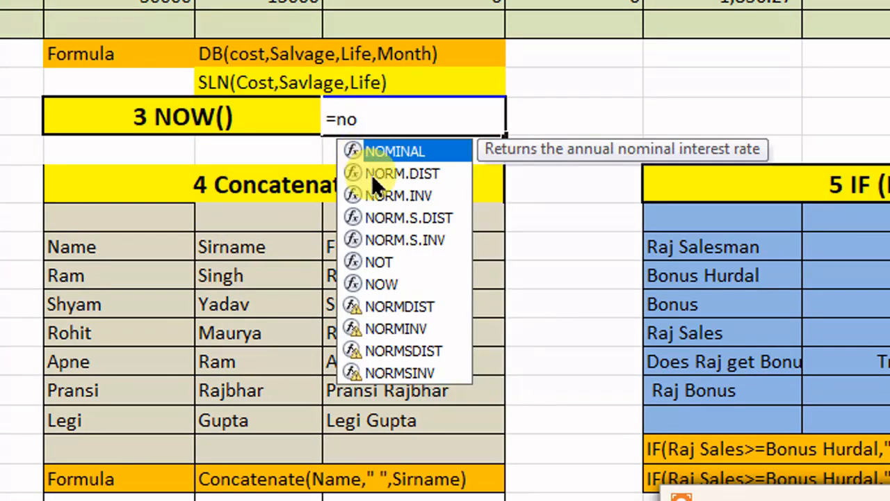
pyautogui.write('w')
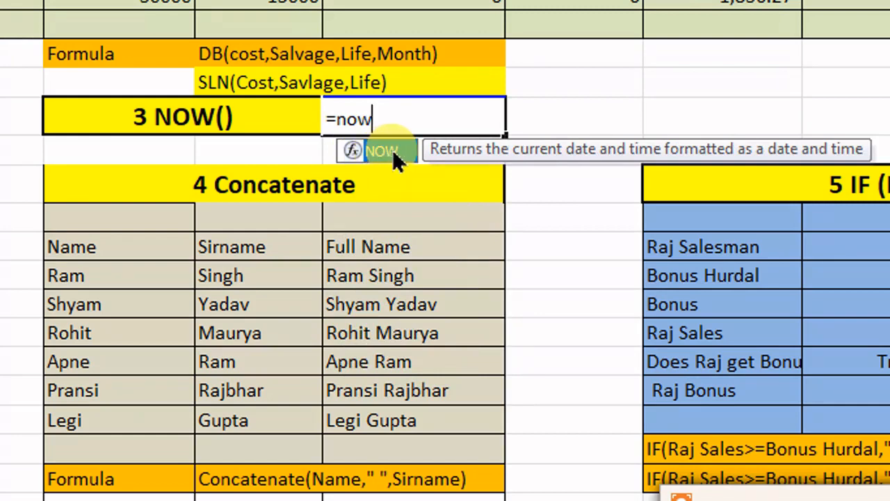
pyautogui.doubleClick(392, 149)
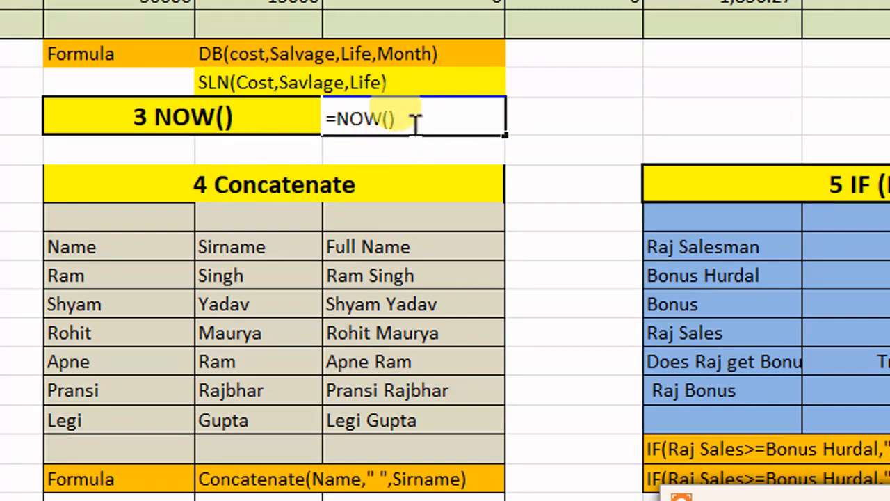
pyautogui.press('Return')
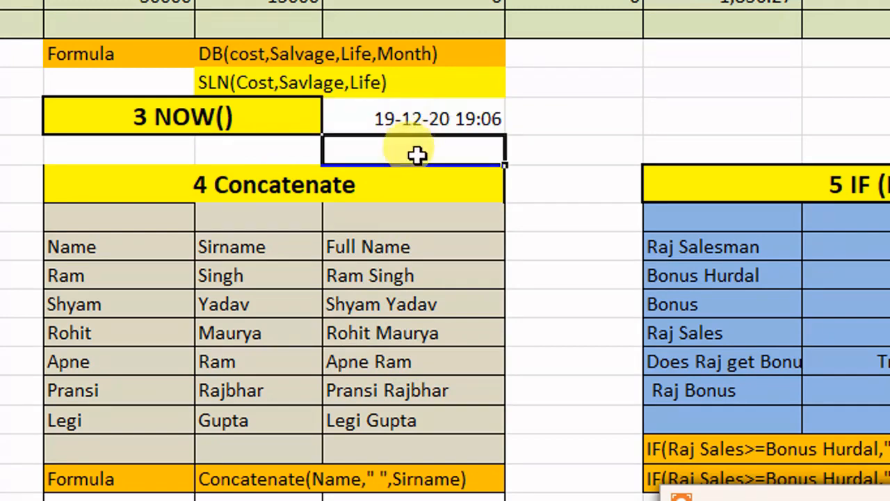
pyautogui.click(477, 124)
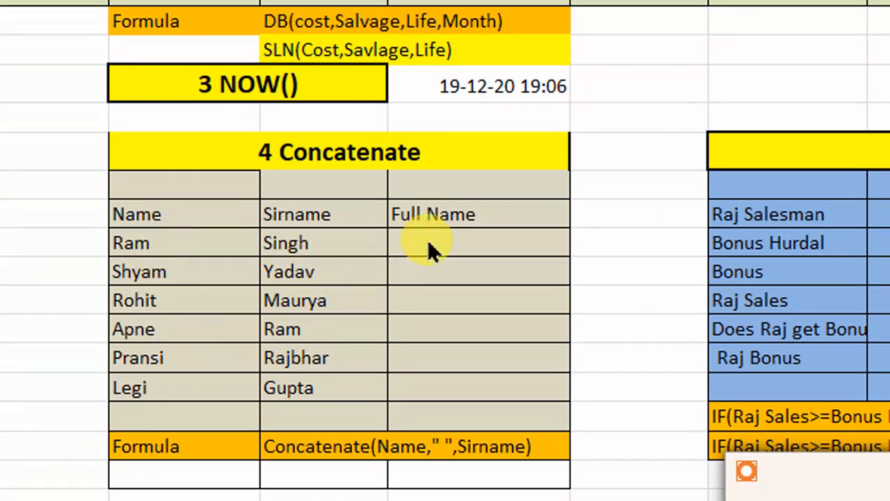
pyautogui.moveTo(434, 240); pyautogui.dragTo(480, 387)
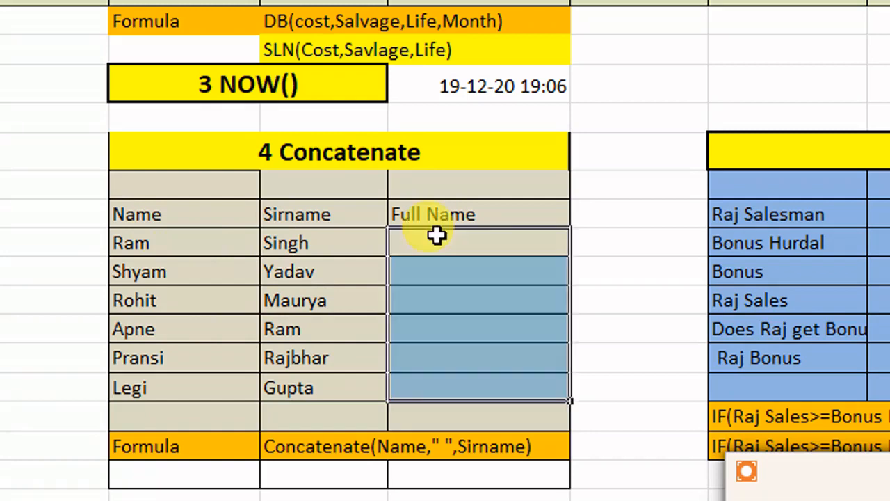
pyautogui.click(436, 237)
pyautogui.click(235, 270)
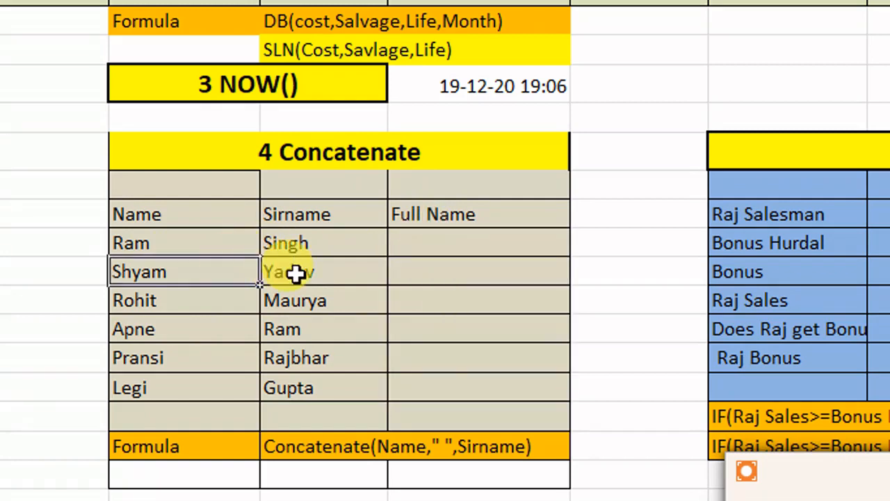
pyautogui.click(421, 275)
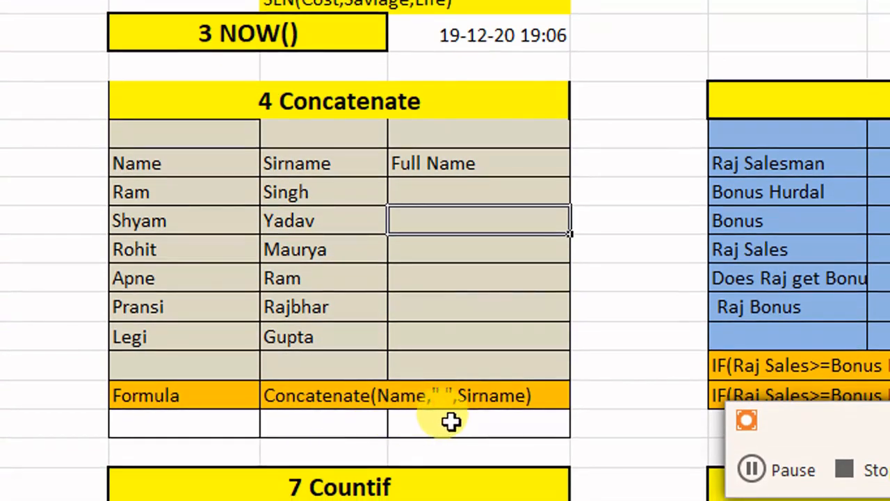
# - Enter =CONCATENATE(B20," ",C20) in the first cell under Full Name and fill it down through the last name in the table
pyautogui.click(433, 189)
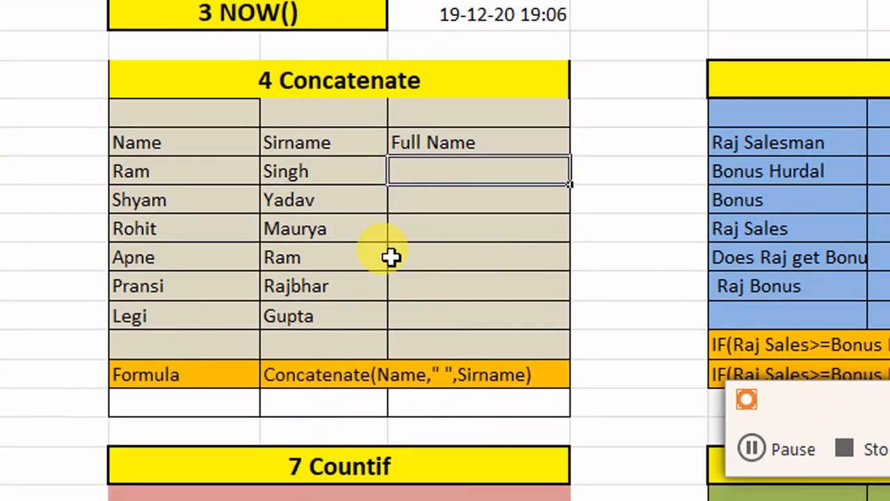
pyautogui.write('=')
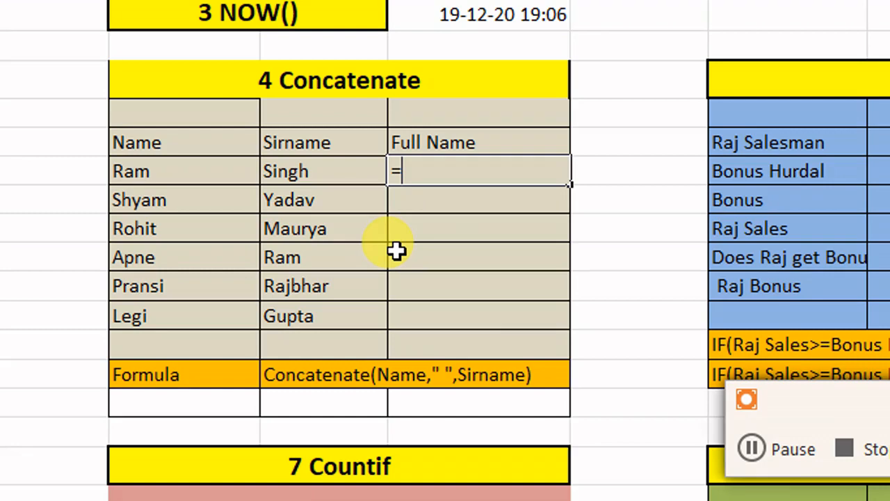
pyautogui.write('con')
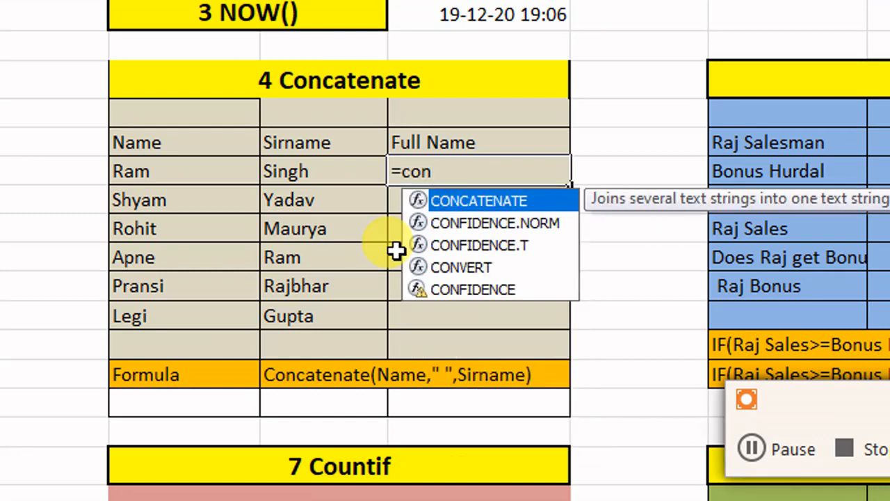
pyautogui.doubleClick(497, 203)
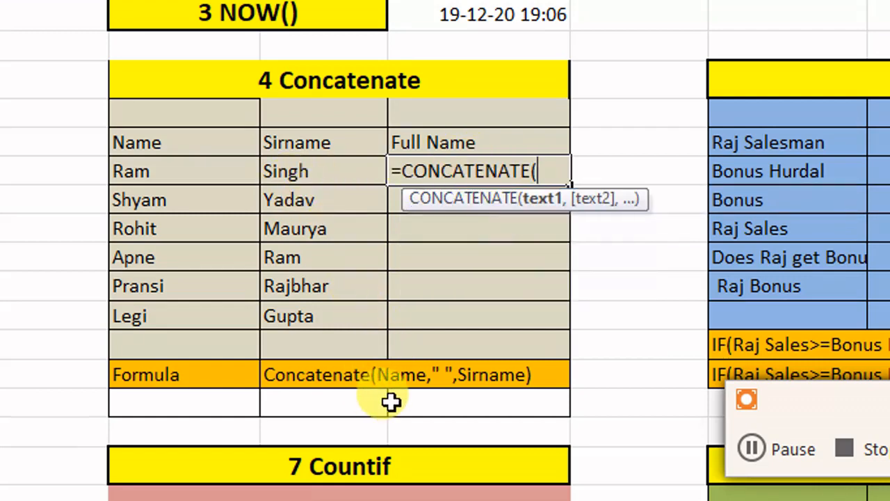
pyautogui.click(161, 175)
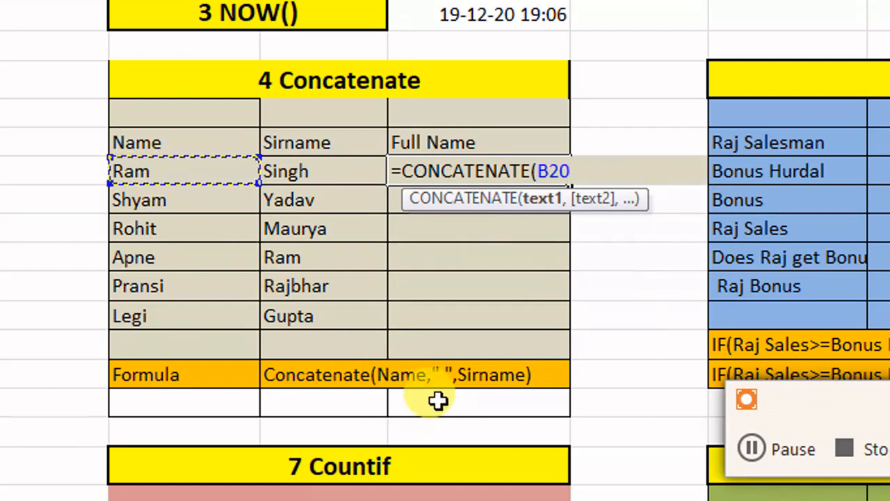
pyautogui.write(',')
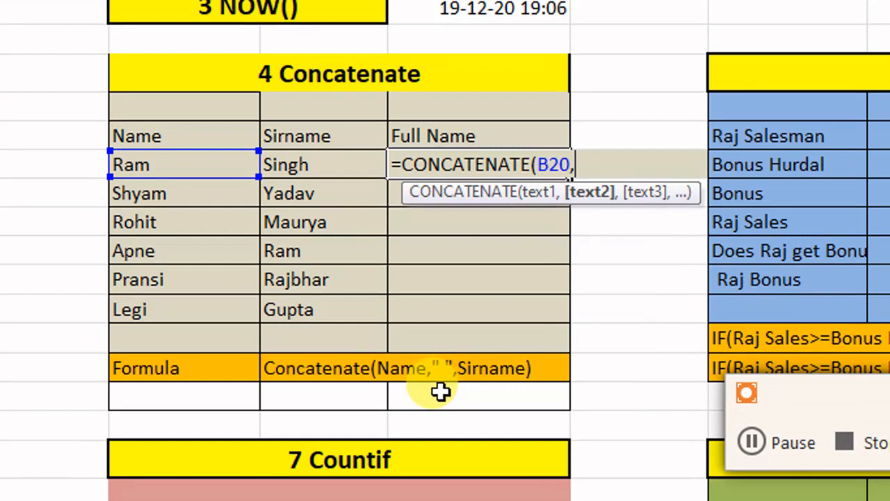
pyautogui.write('" "')
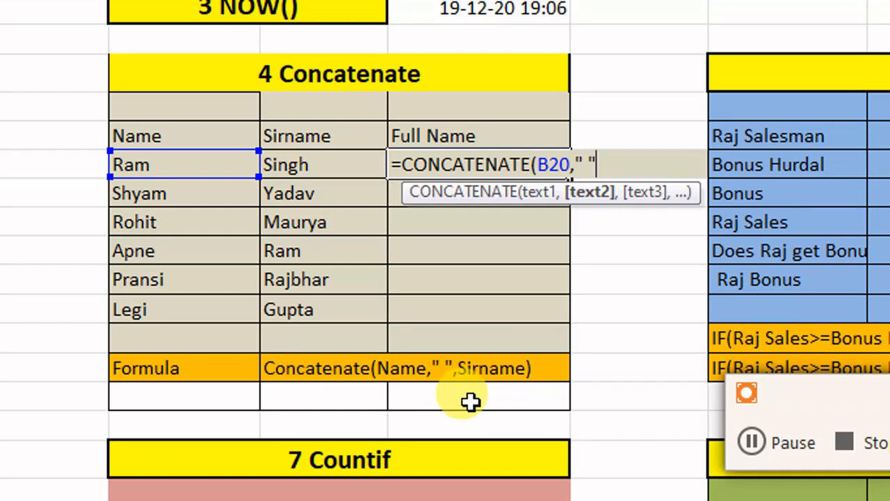
pyautogui.write(' ",')
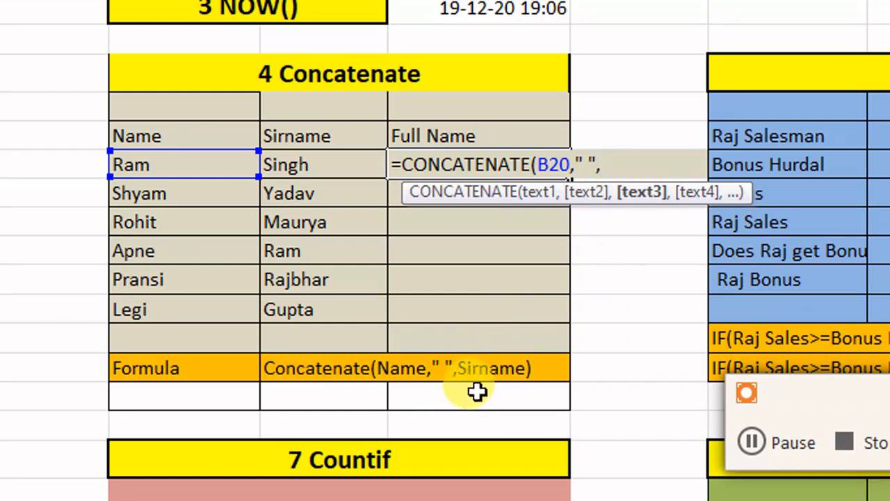
pyautogui.click(310, 171)
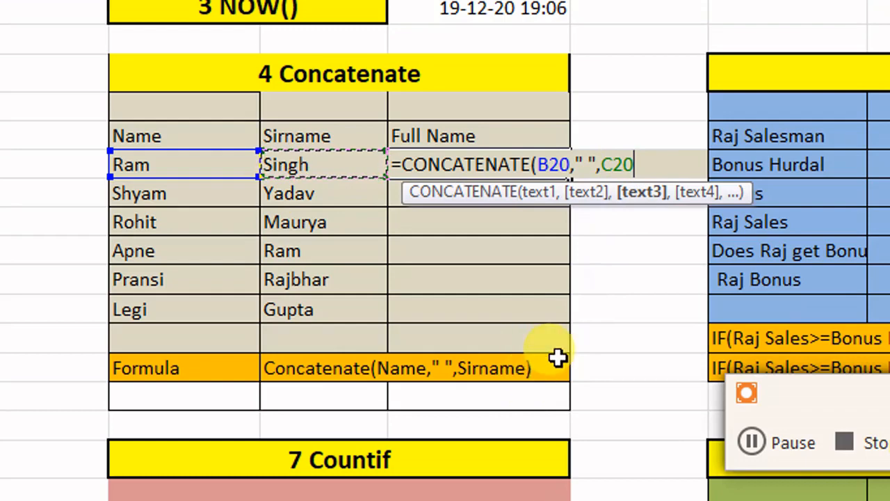
pyautogui.write(')')
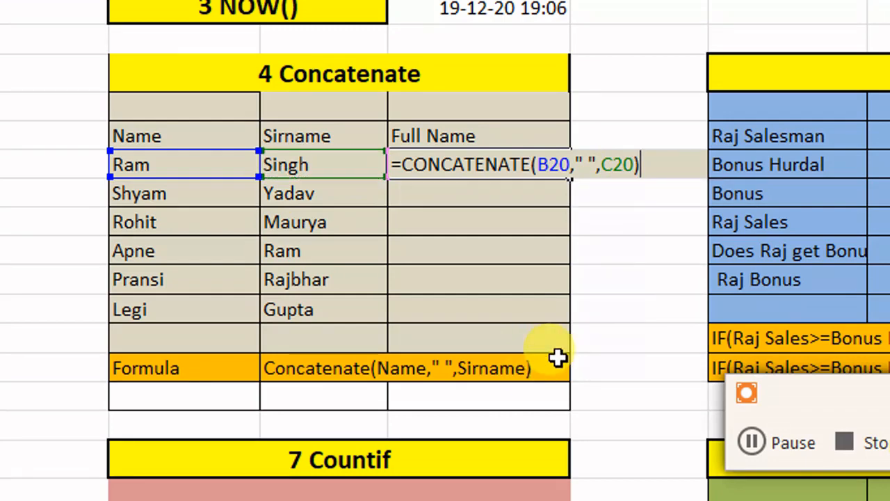
pyautogui.press('Return')
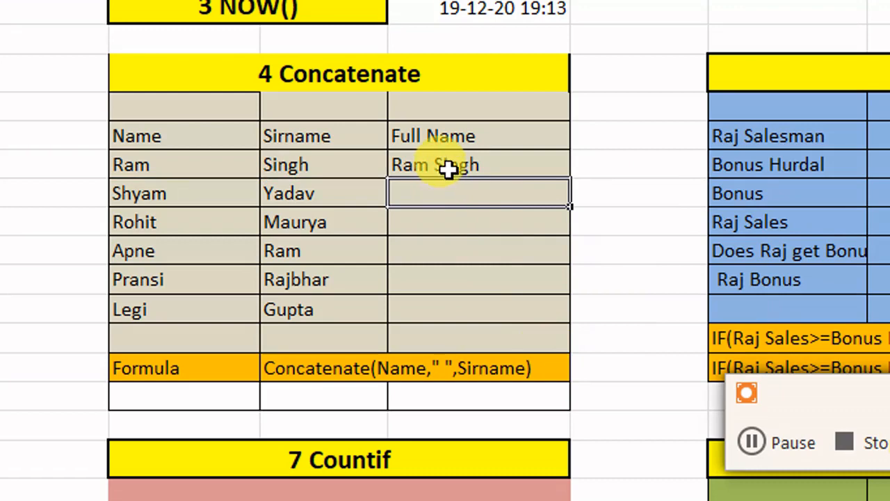
pyautogui.click(505, 166)
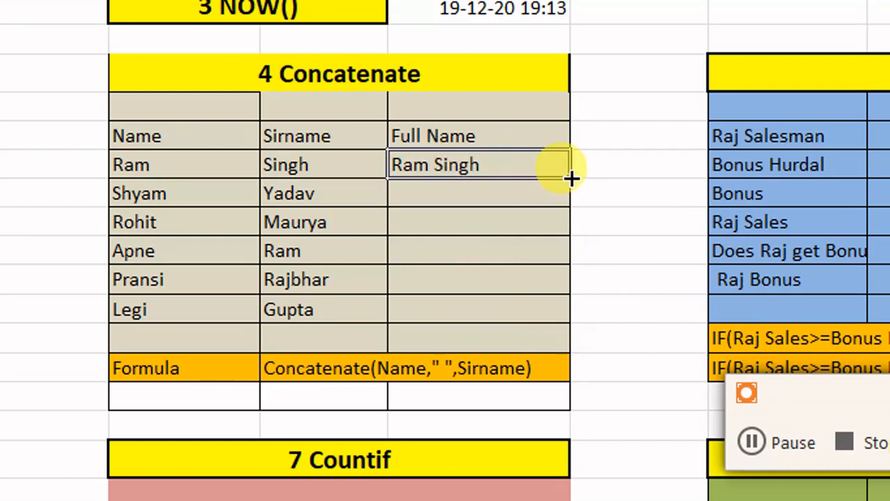
pyautogui.moveTo(570, 178); pyautogui.dragTo(562, 318)
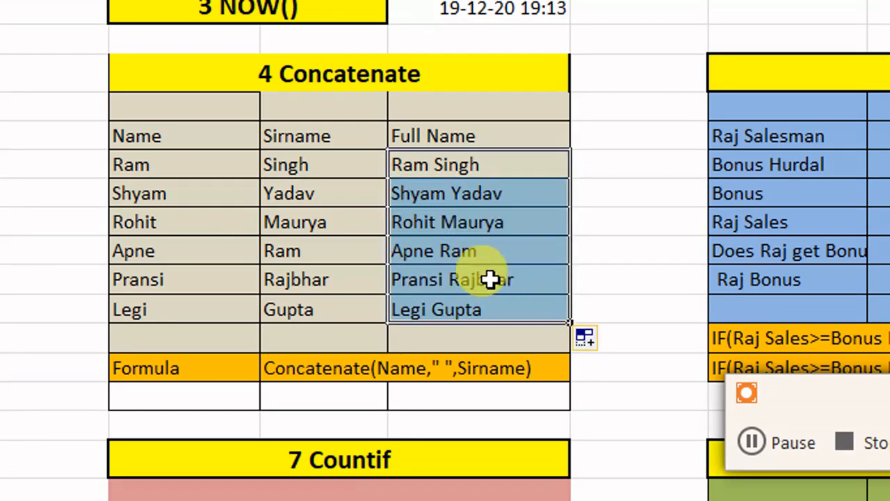
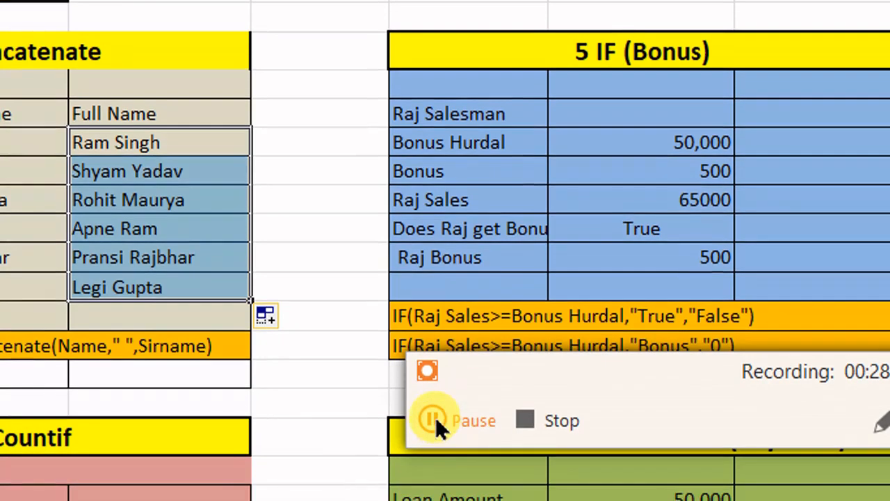
# - Examine the Bonus Hurdal, Bonus and Raj Sales entries in the 5 IF (Bonus) table
pyautogui.click(432, 443)
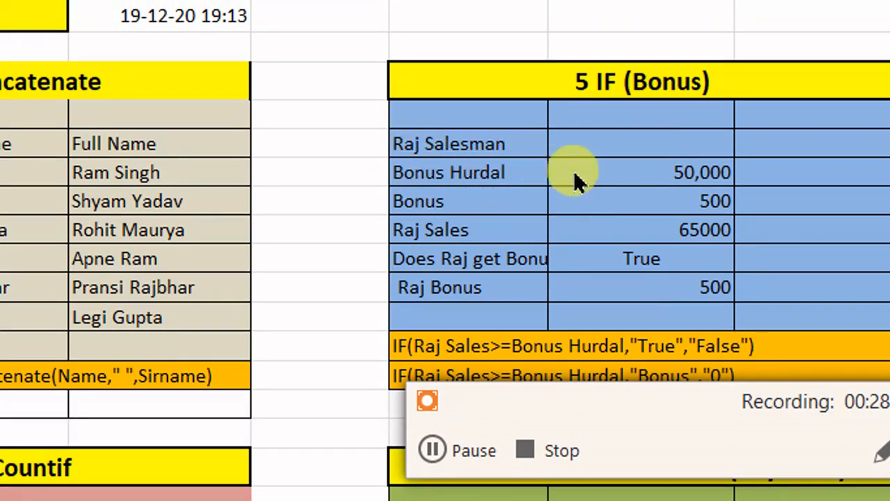
pyautogui.click(699, 169)
pyautogui.click(699, 168)
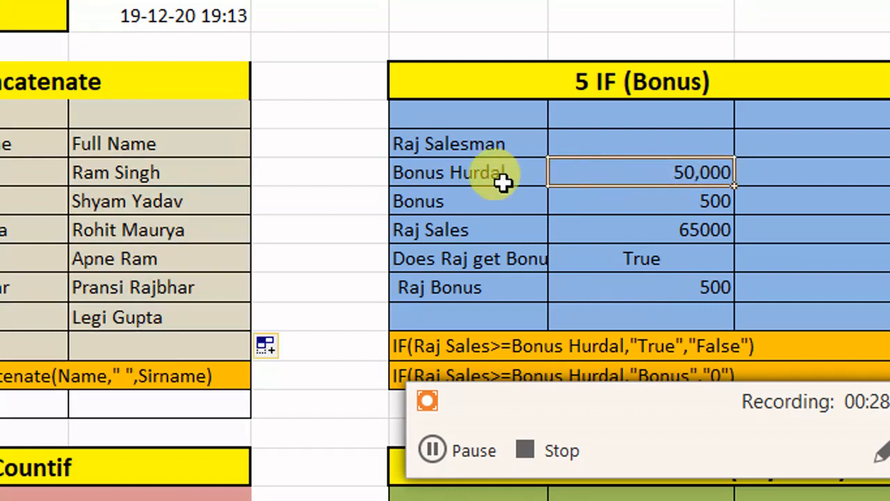
pyautogui.click(450, 202)
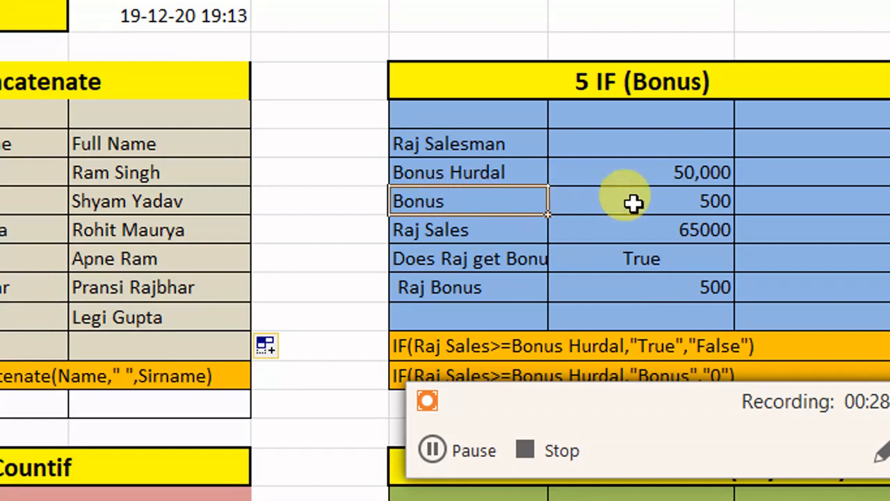
pyautogui.click(680, 207)
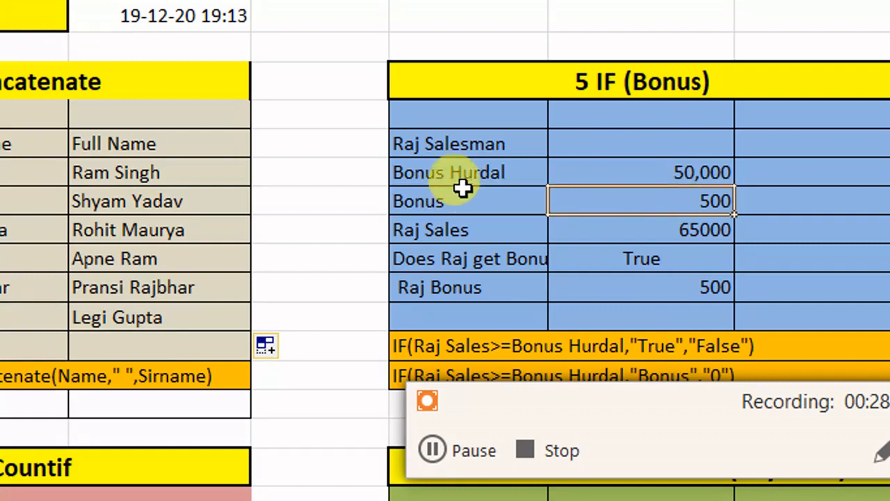
pyautogui.click(458, 231)
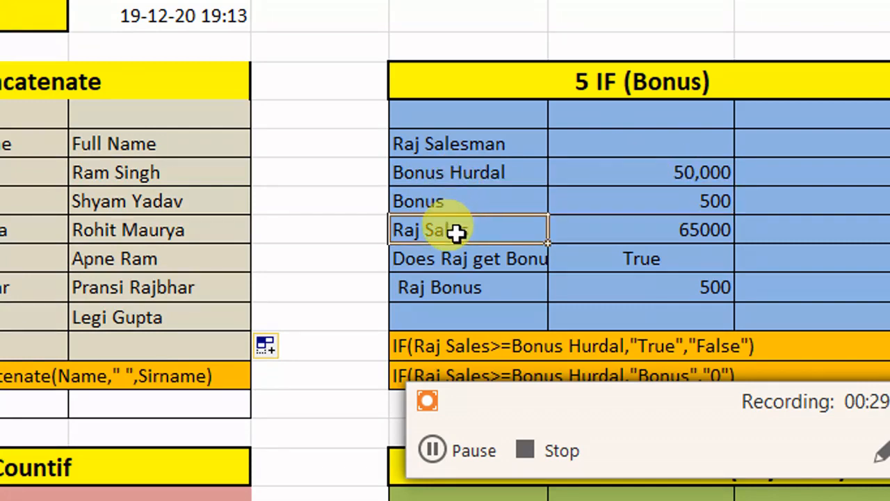
pyautogui.click(688, 233)
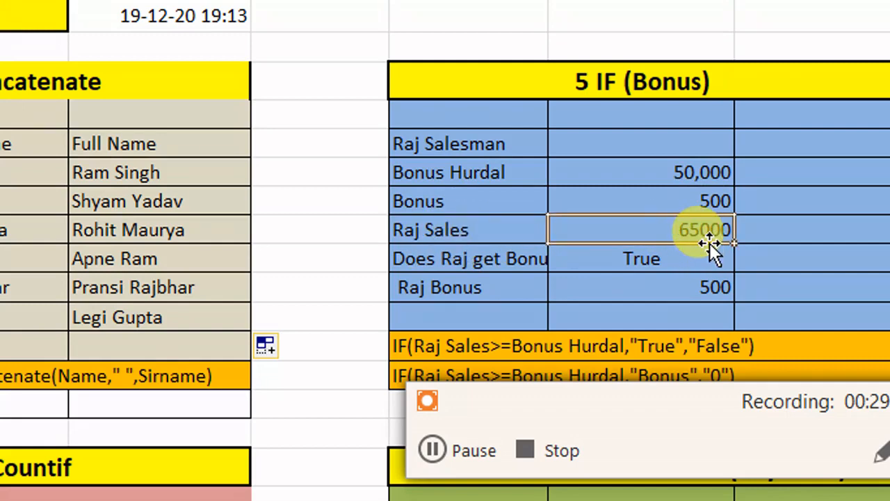
# - Clear the Does Raj get Bonus row and the Raj Bonus result, and move the recorder bar below the formula notes
pyautogui.click(429, 453)
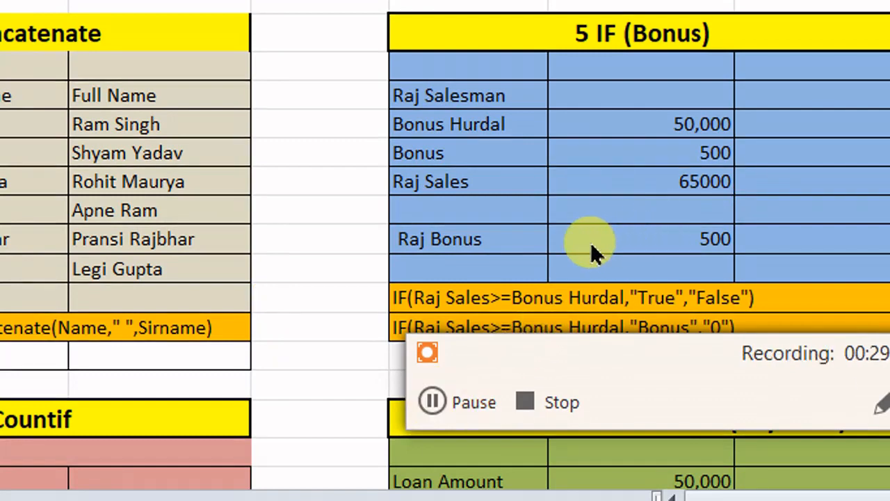
pyautogui.click(641, 218)
pyautogui.click(434, 399)
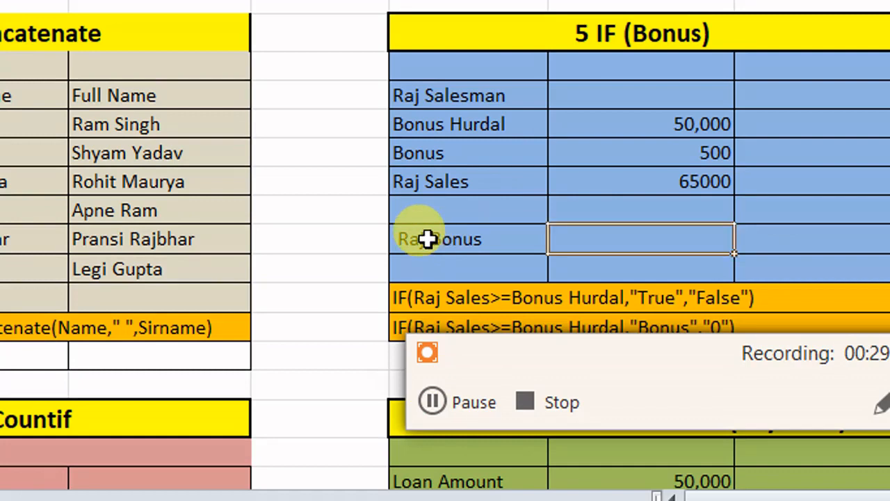
pyautogui.click(428, 240)
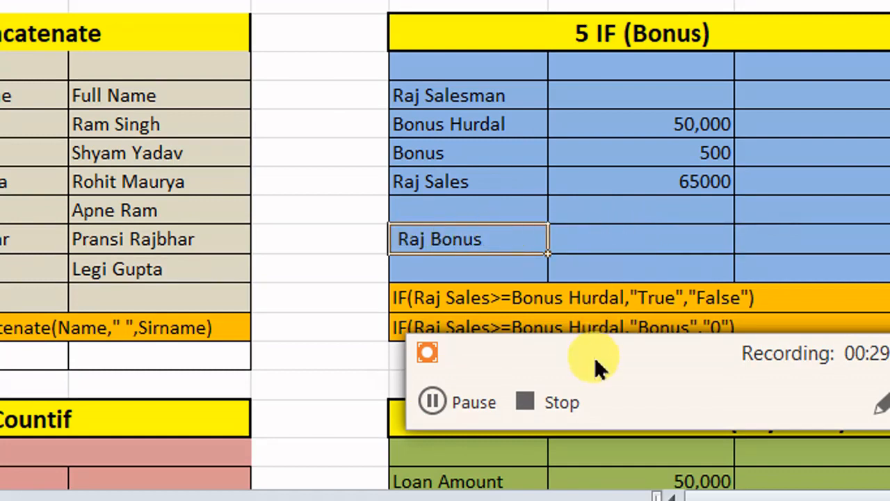
pyautogui.moveTo(591, 339); pyautogui.dragTo(574, 380)
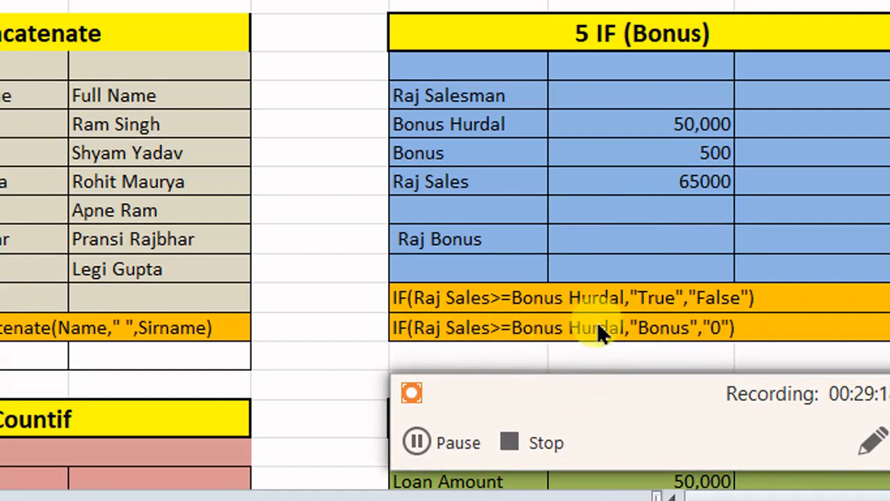
pyautogui.click(416, 438)
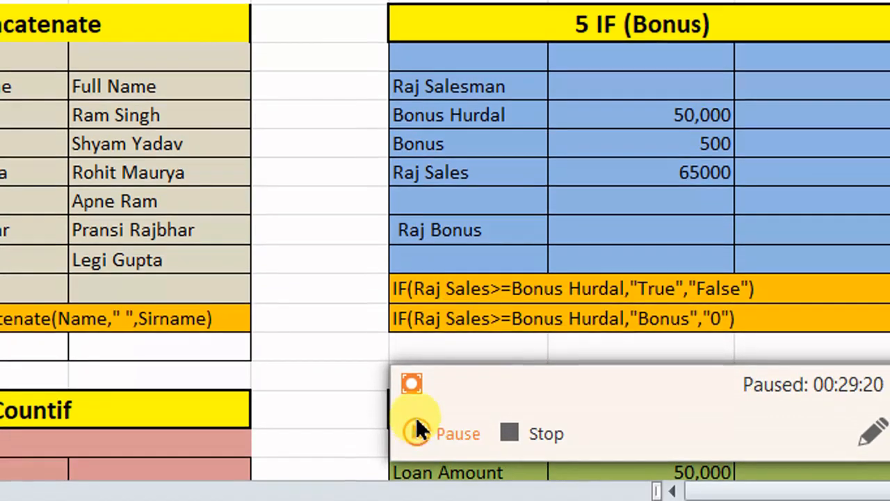
pyautogui.click(416, 431)
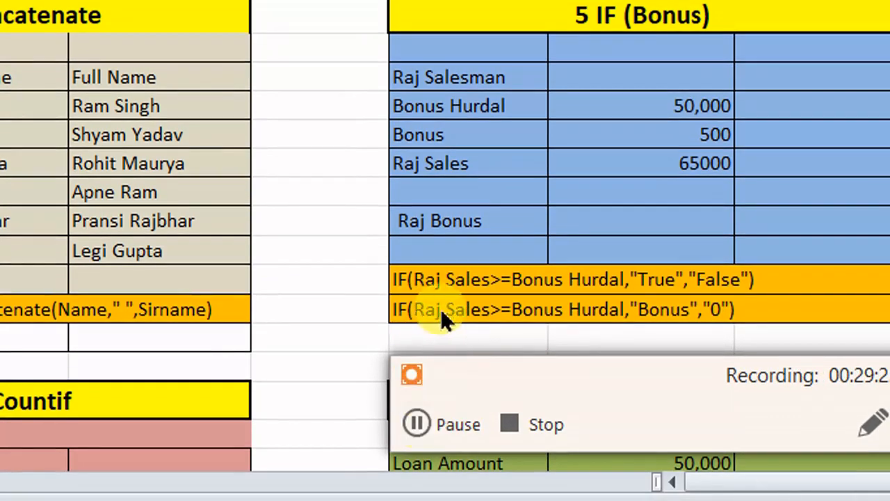
# - Delete the note IF(Raj Sales>=Bonus Hurdal,"True","False") from the first orange row of the bonus table
pyautogui.click(562, 272)
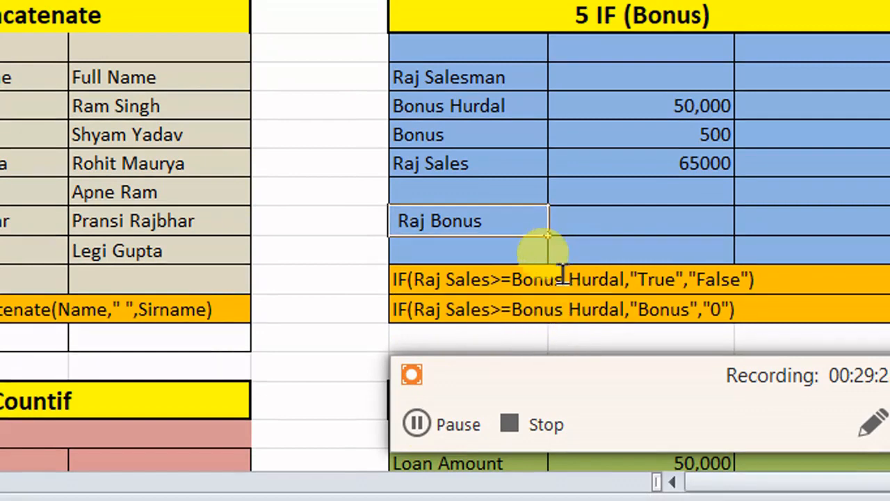
pyautogui.click(459, 279)
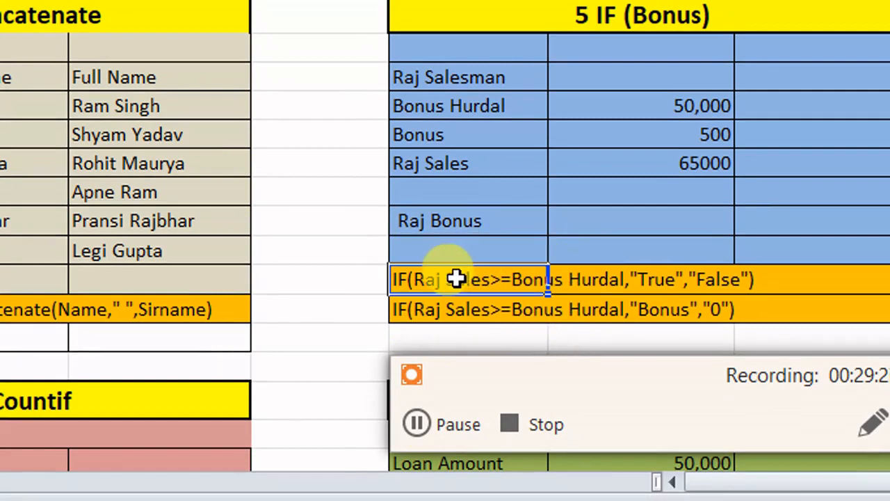
pyautogui.moveTo(456, 279)
pyautogui.mouseDown()
pyautogui.moveTo(739, 281)
pyautogui.moveTo(730, 282)
pyautogui.mouseUp()
pyautogui.press('Delete')
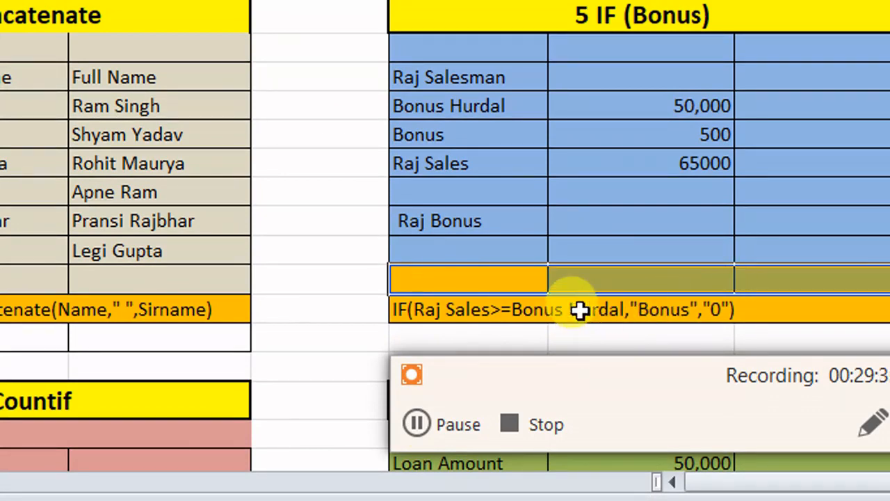
# - Start an IF formula in the Raj Bonus result cell with the logical test G22>=G20, comparing Raj Sales with Bonus Hurdal
pyautogui.click(577, 309)
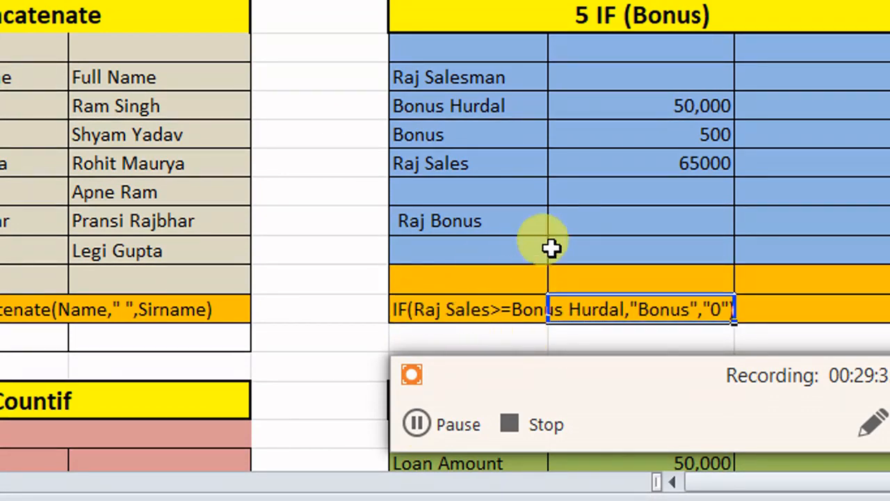
pyautogui.click(592, 221)
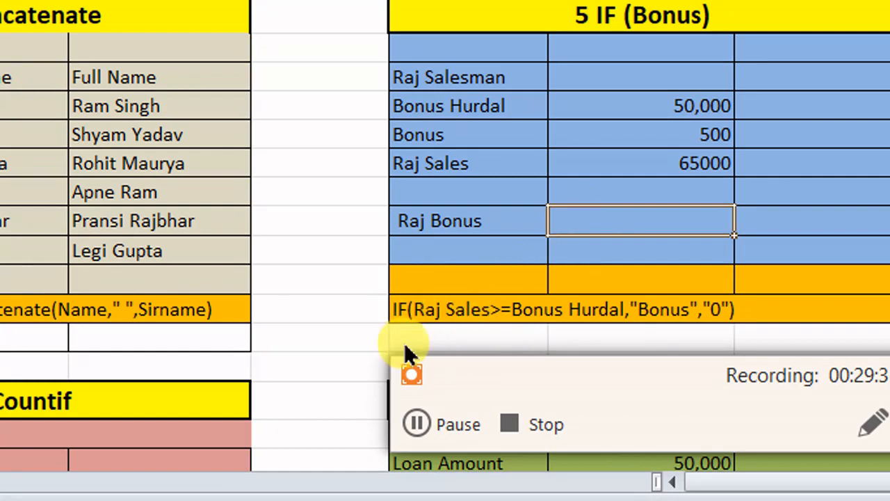
pyautogui.write('=')
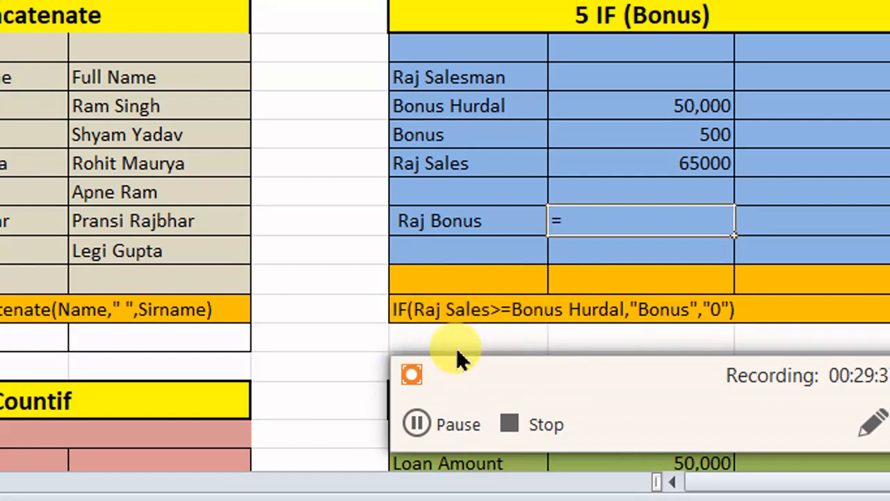
pyautogui.write('i')
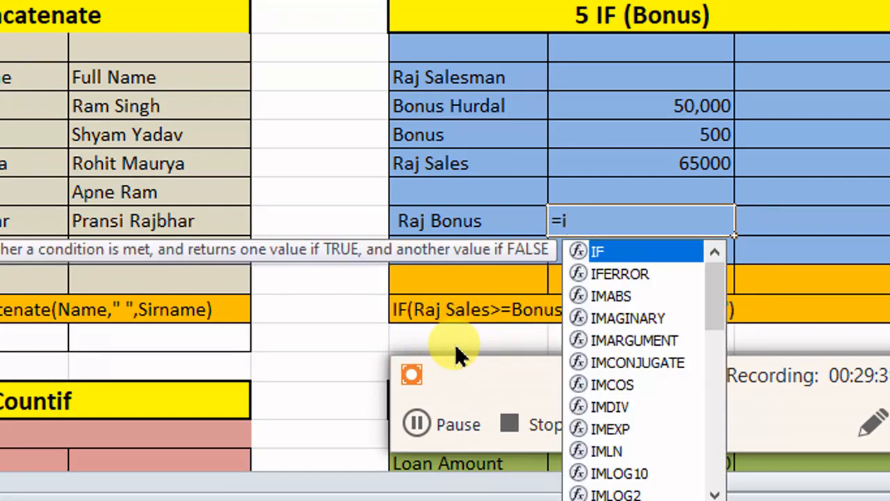
pyautogui.doubleClick(620, 252)
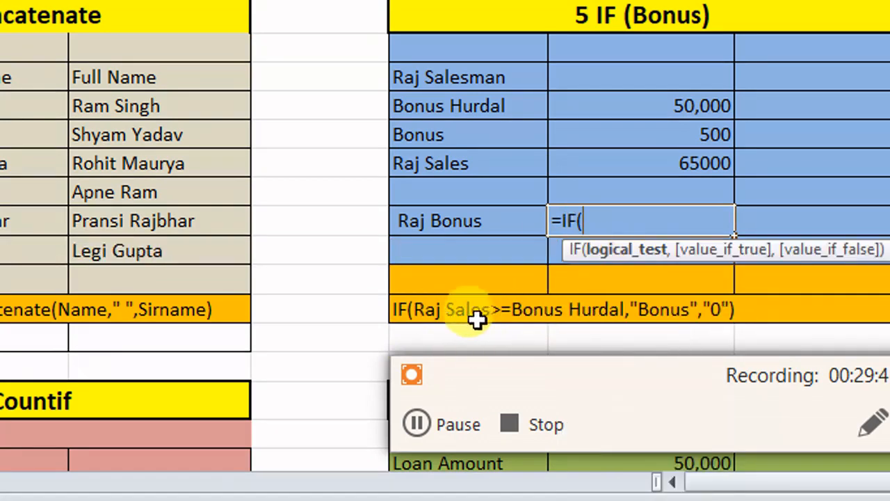
pyautogui.click(690, 162)
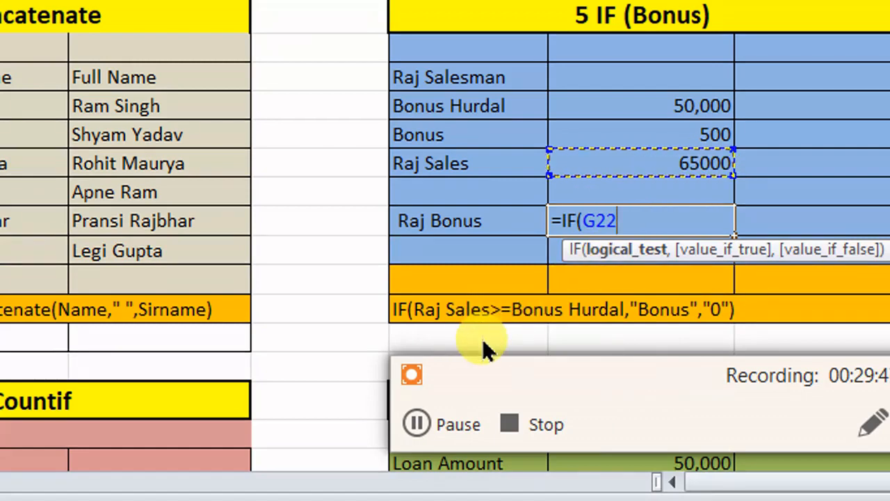
pyautogui.write('>')
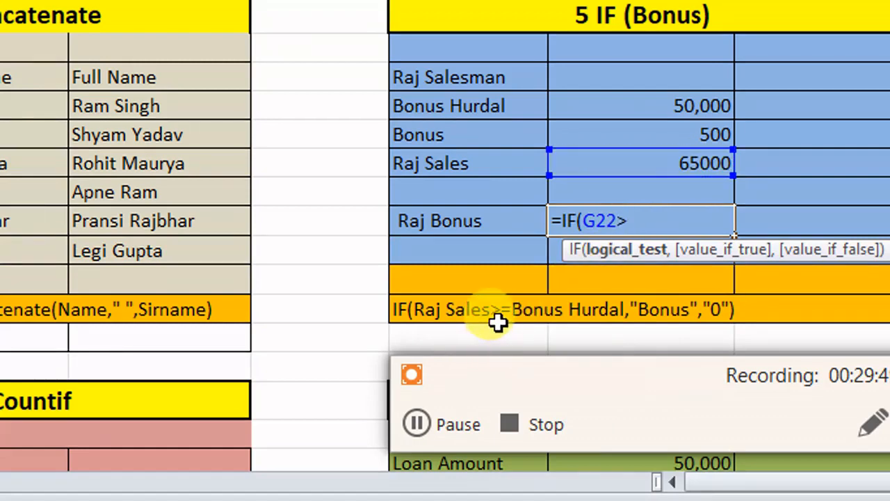
pyautogui.write('=')
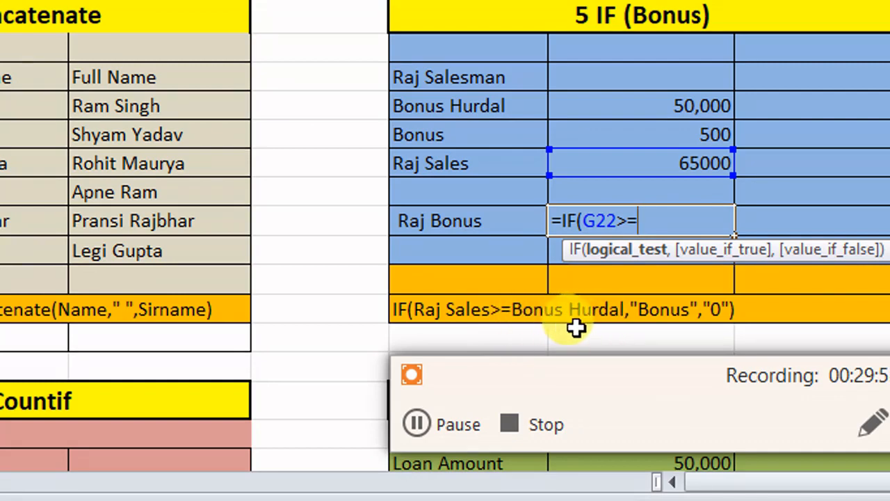
pyautogui.click(682, 110)
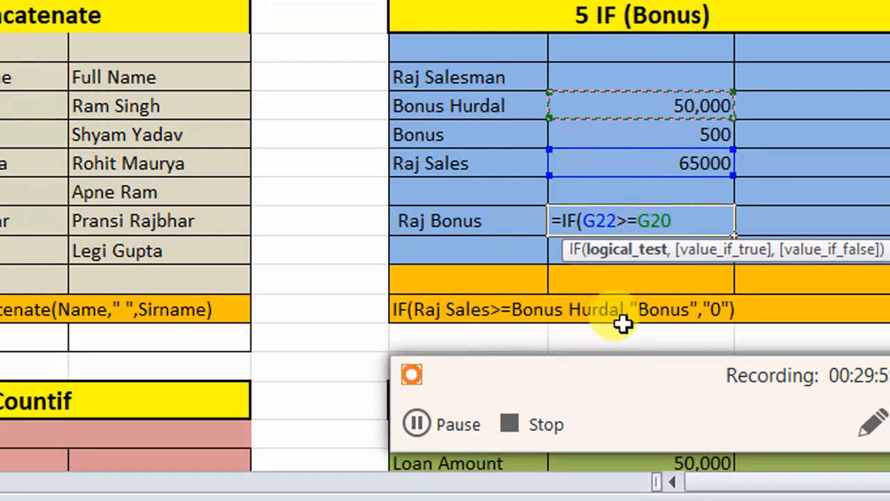
# - Complete the Raj Bonus formula with "500" as the value if true and "0" as the value if false
pyautogui.write(',')
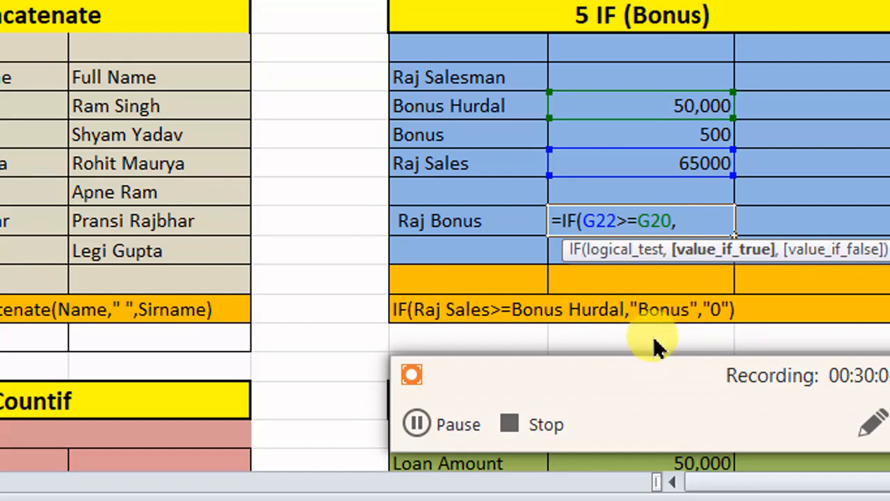
pyautogui.write('"500')
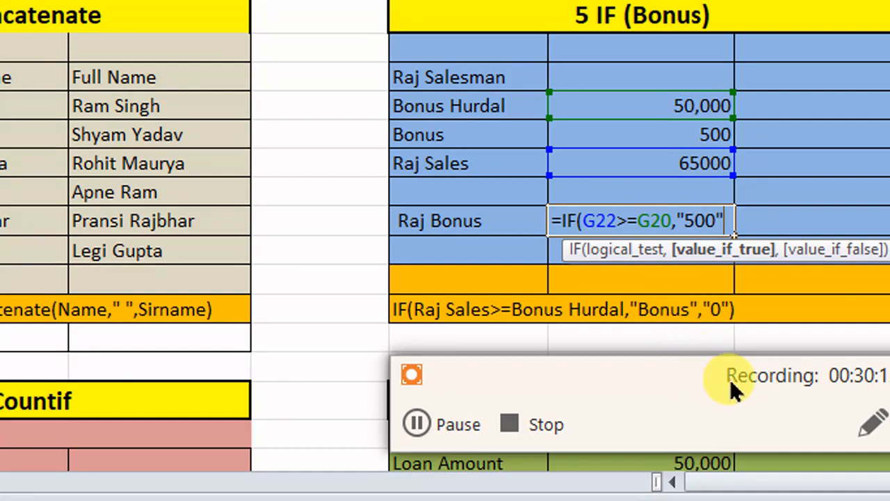
pyautogui.write(',')
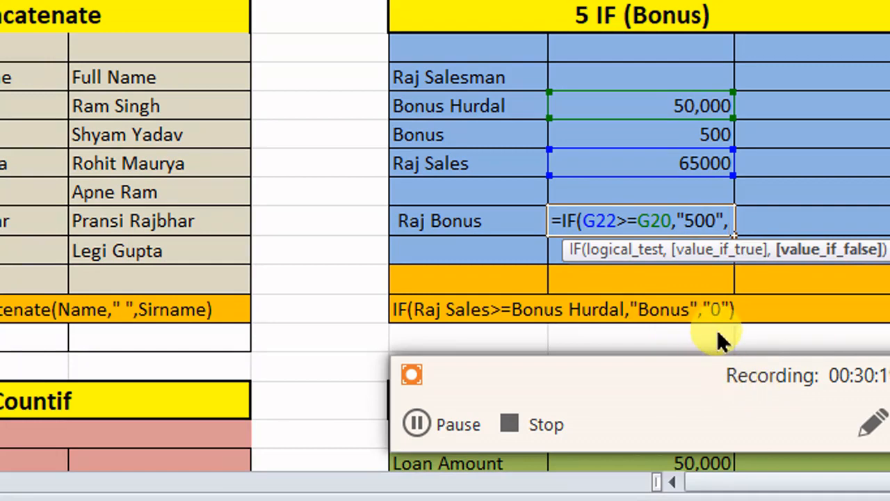
pyautogui.write('"')
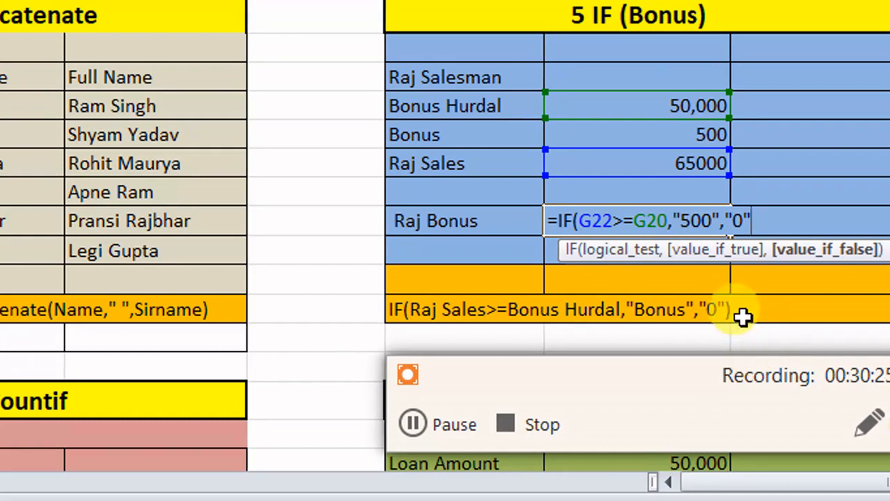
pyautogui.write('0"')
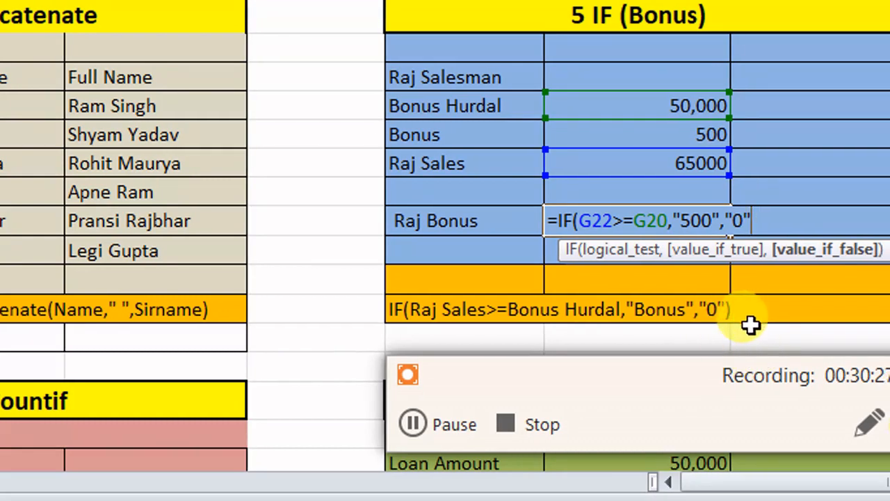
pyautogui.write(')')
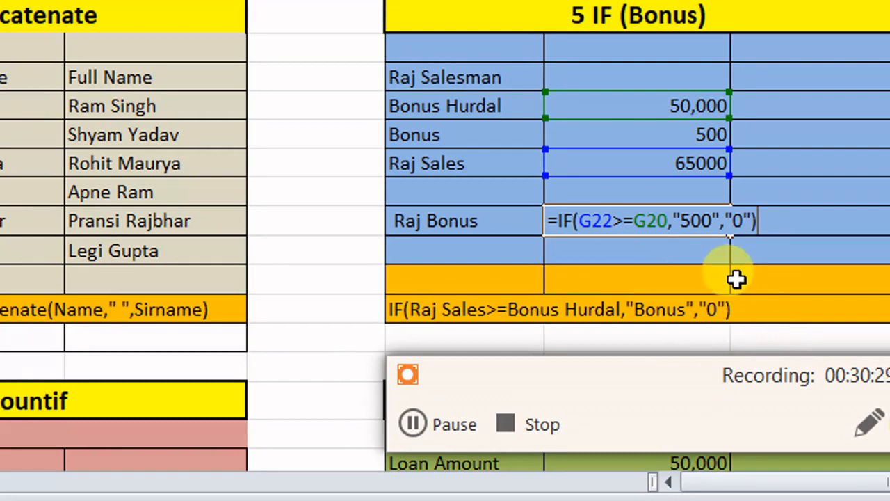
pyautogui.press('Return')
pyautogui.click(583, 223)
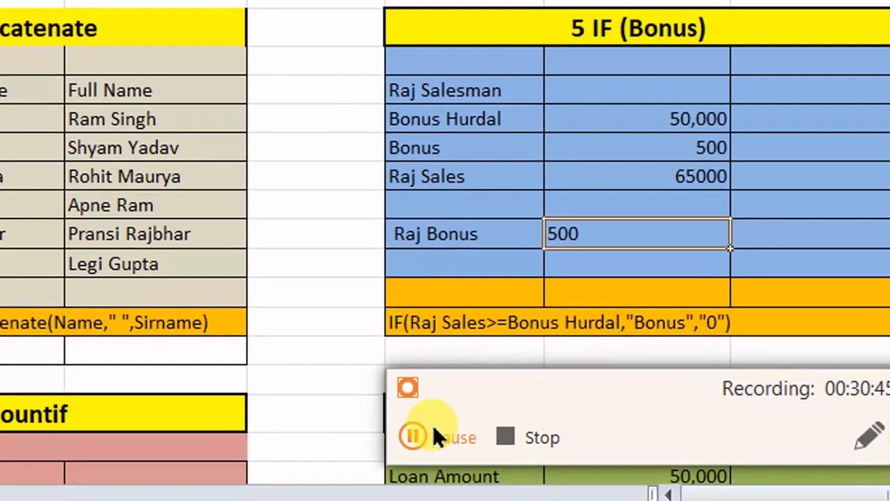
pyautogui.click(413, 437)
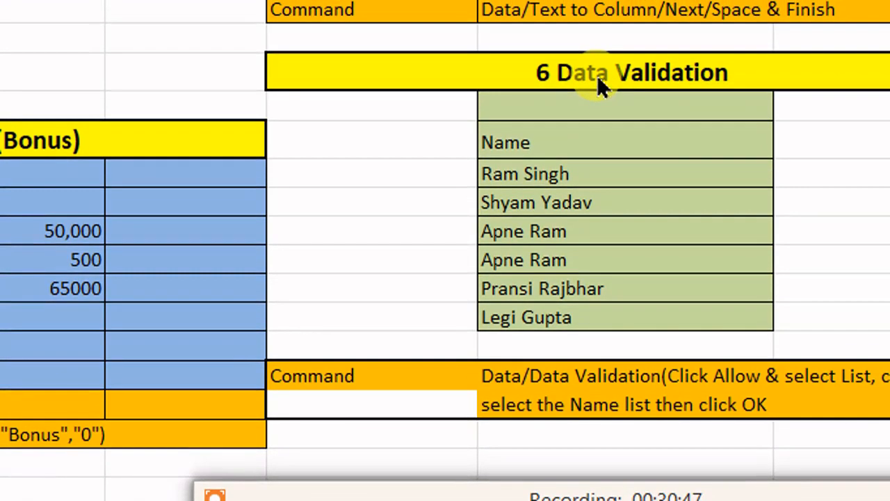
# - Select the blank cell K18 beside the first entry of the Name list under 6 Data Validation
pyautogui.click(620, 167)
pyautogui.click(622, 169)
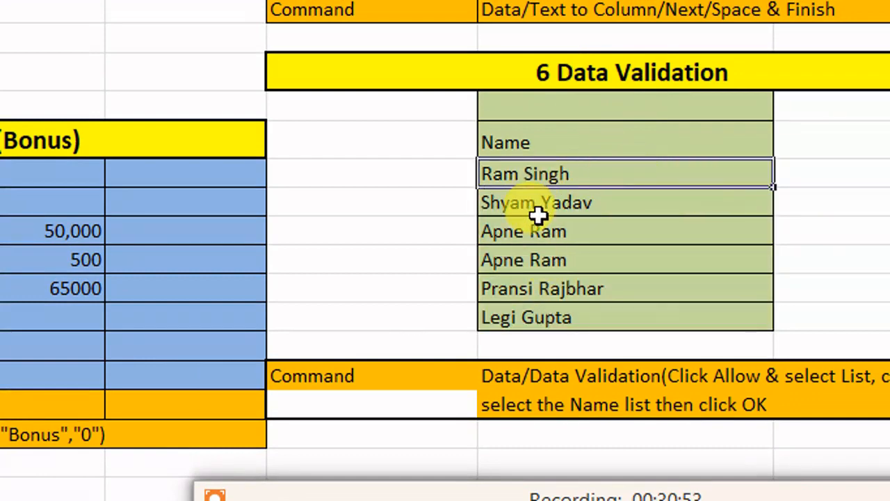
pyautogui.click(785, 181)
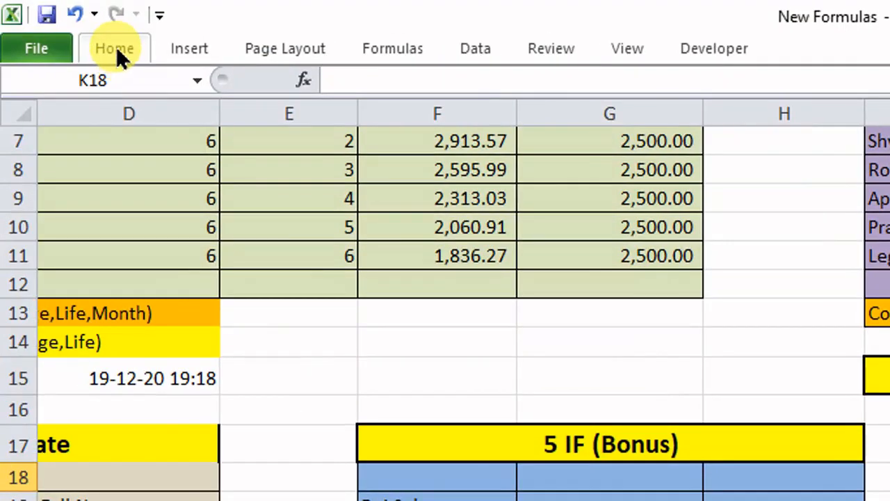
pyautogui.click(116, 47)
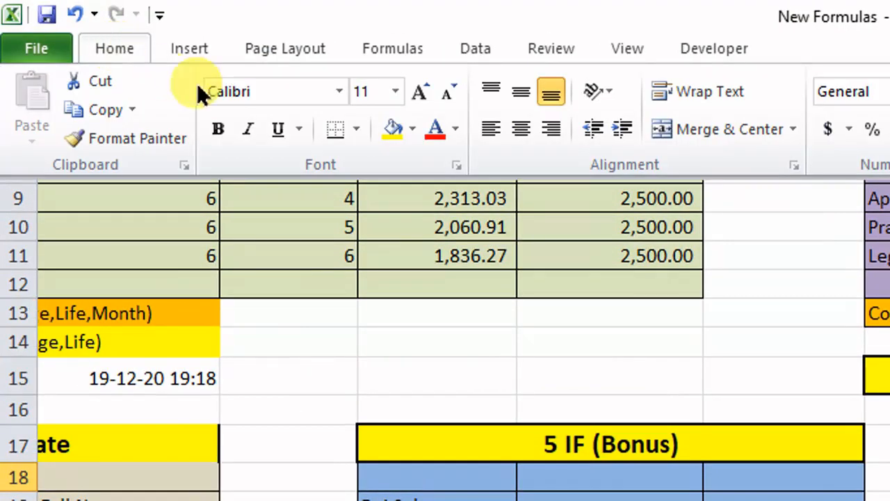
pyautogui.click(340, 91)
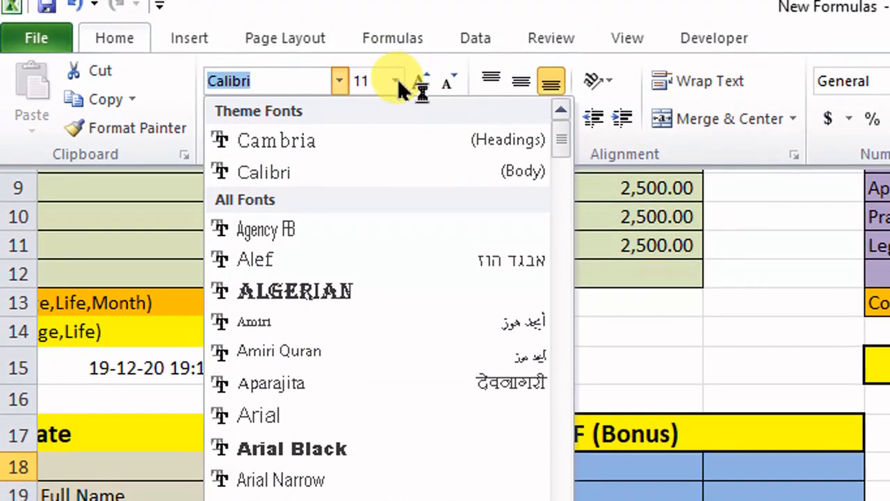
pyautogui.click(397, 54)
pyautogui.click(397, 54)
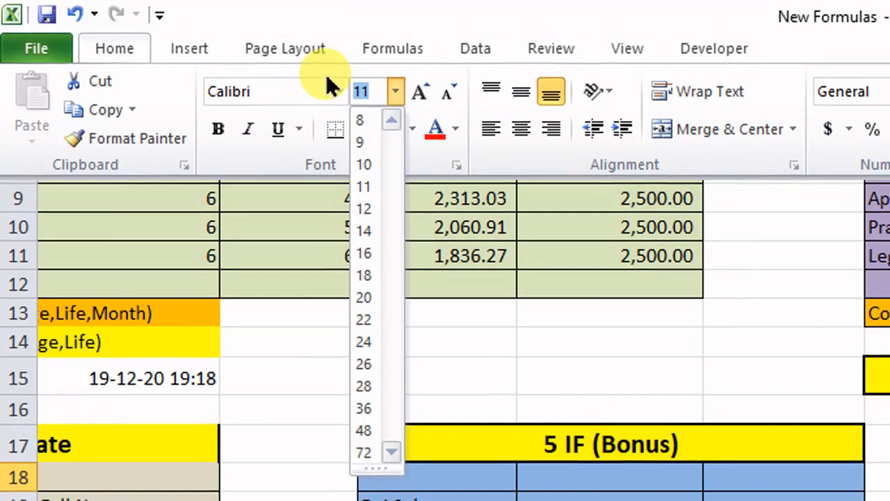
pyautogui.click(339, 92)
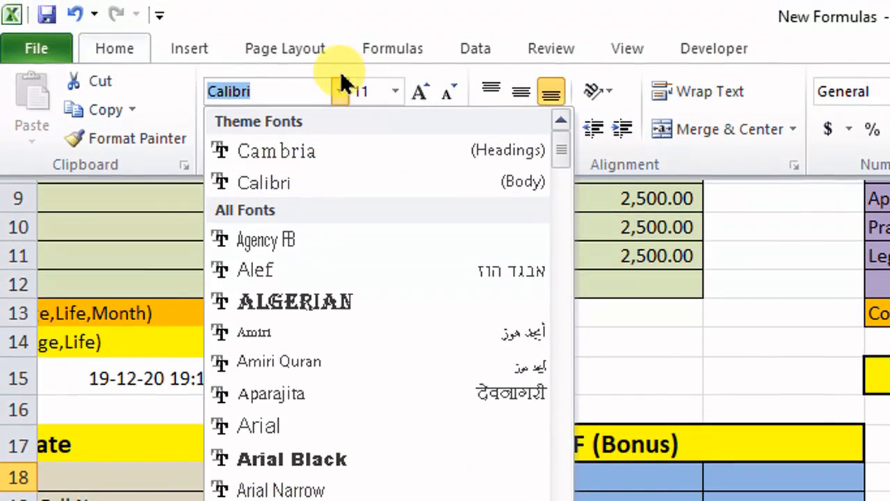
pyautogui.click(329, 67)
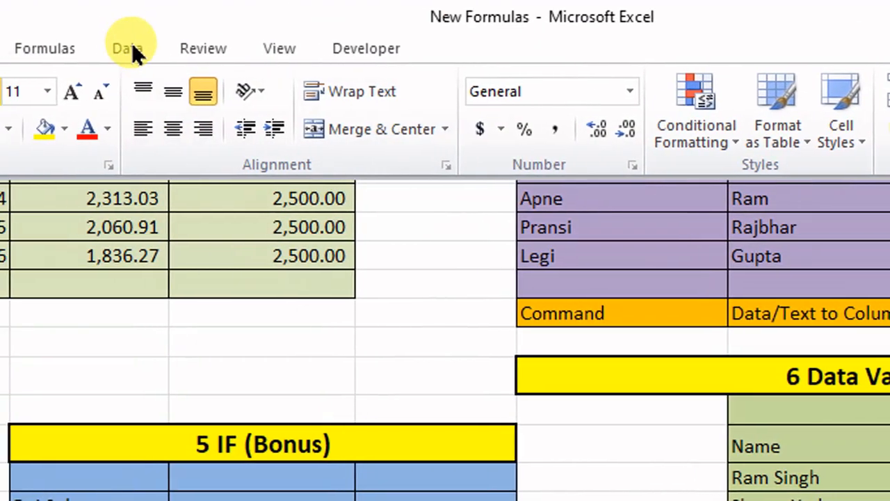
# - Apply List data validation to K18 with the source =$J$18:$J$23, and open the cell's drop-down list
pyautogui.click(134, 46)
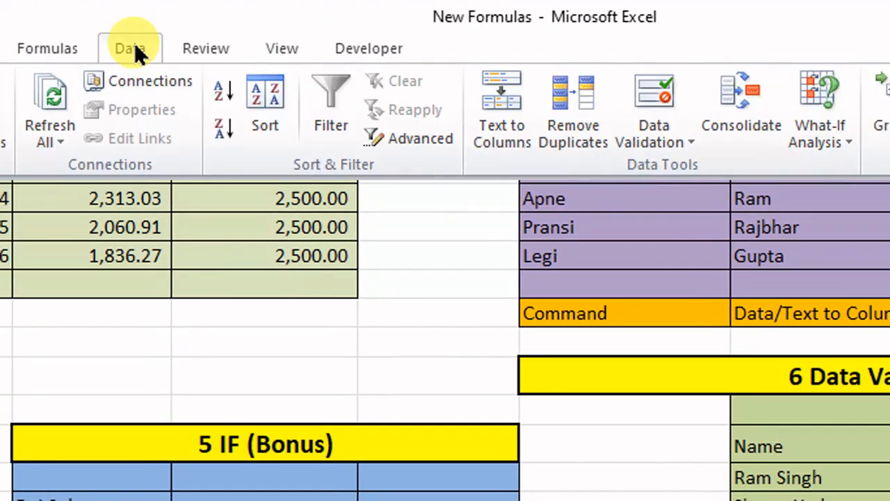
pyautogui.click(670, 138)
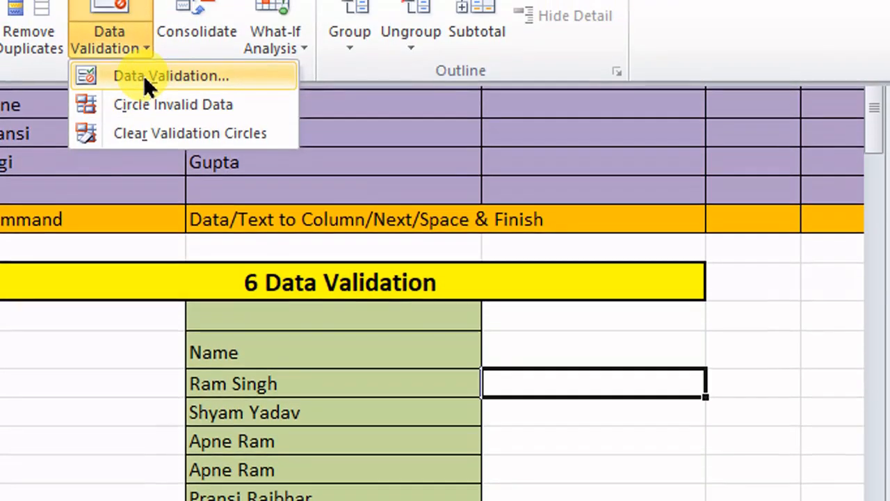
pyautogui.click(144, 75)
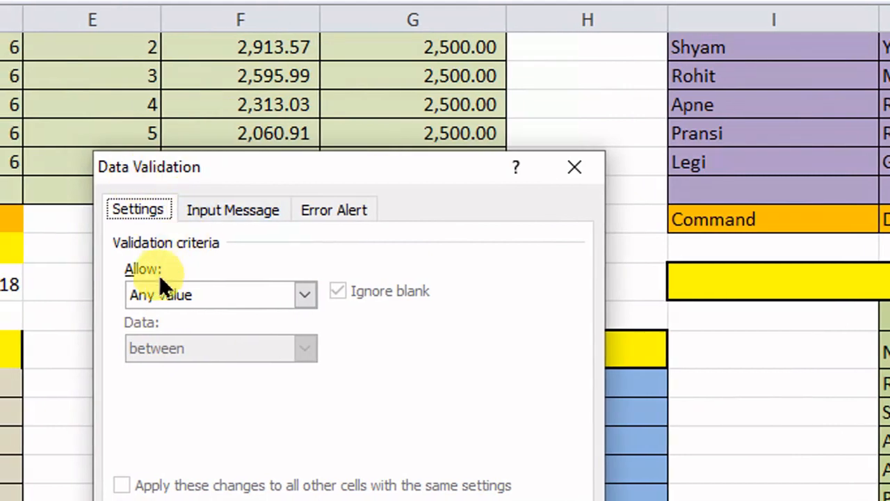
pyautogui.click(178, 299)
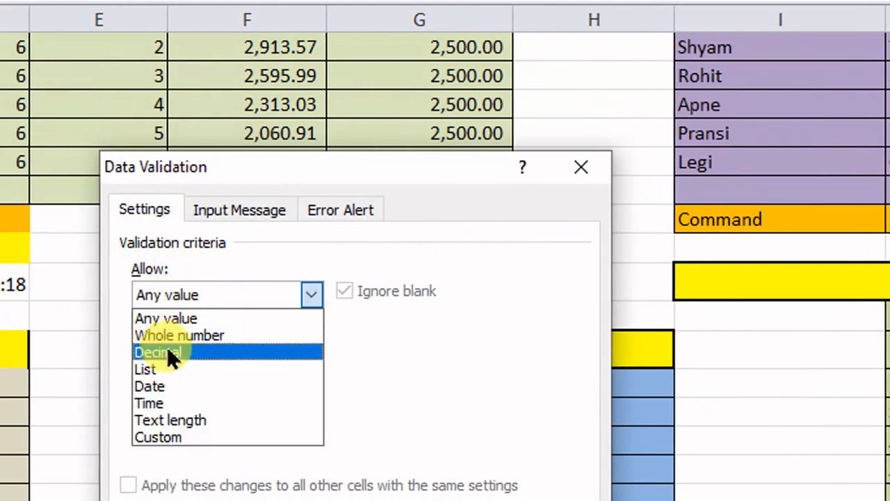
pyautogui.click(163, 370)
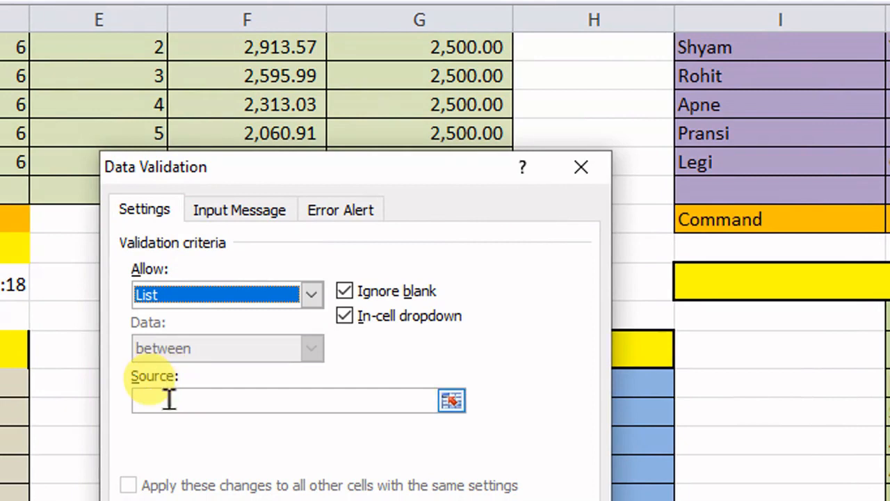
pyautogui.click(169, 400)
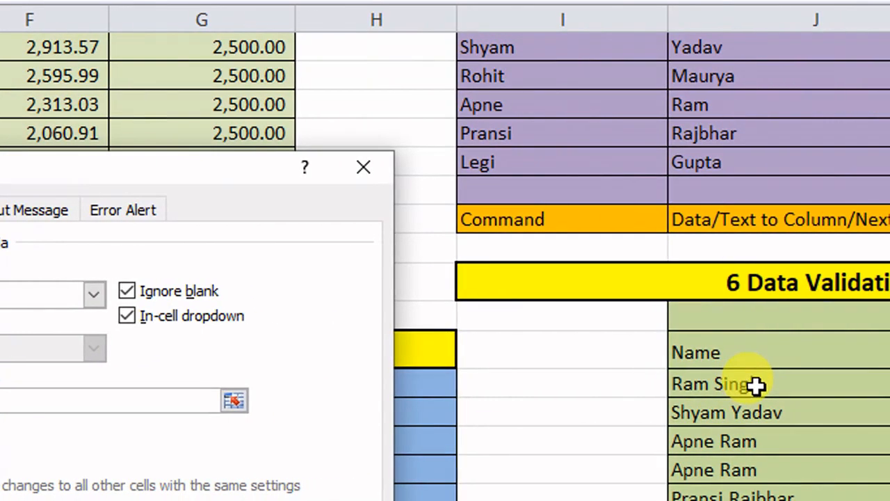
pyautogui.moveTo(757, 388); pyautogui.dragTo(756, 478)
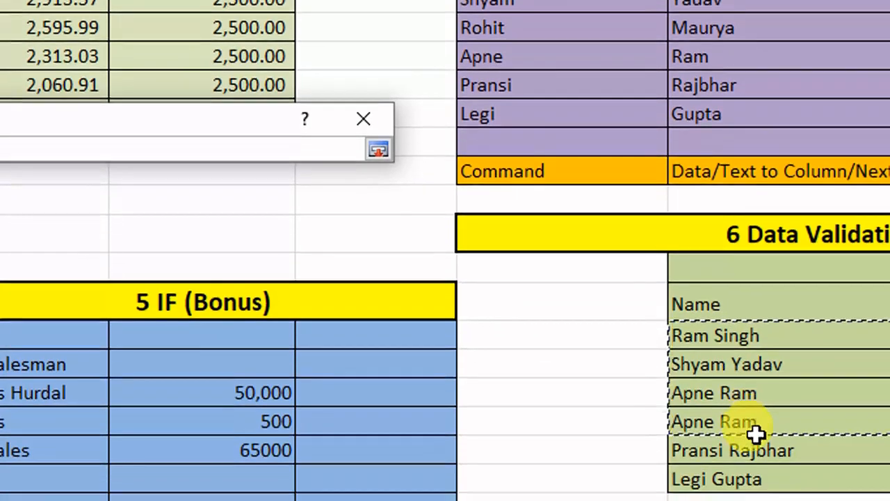
pyautogui.moveTo(757, 432); pyautogui.dragTo(753, 480)
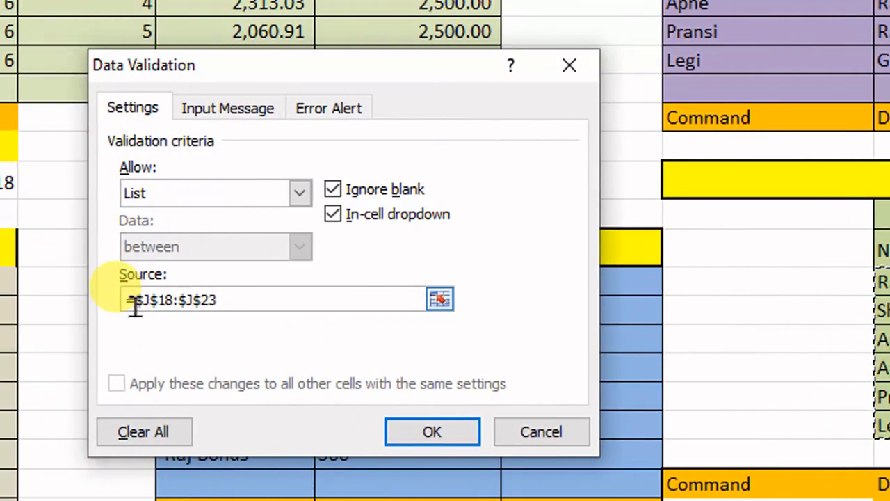
pyautogui.click(443, 429)
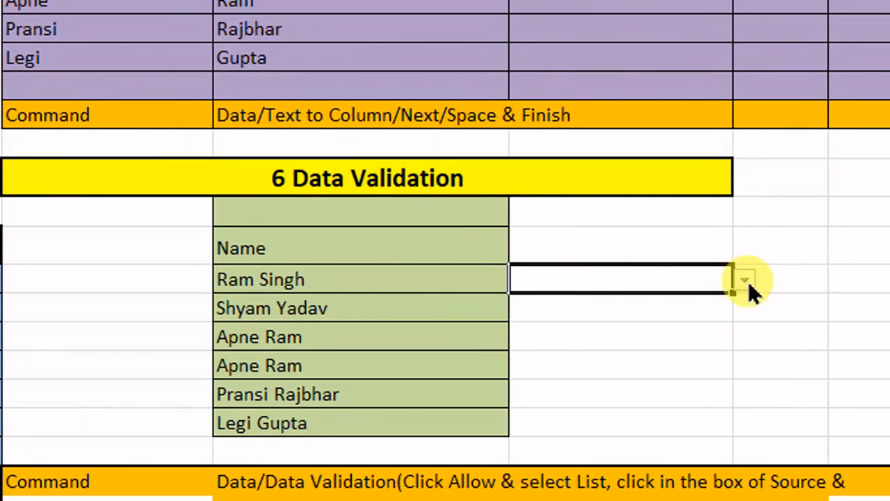
pyautogui.click(746, 281)
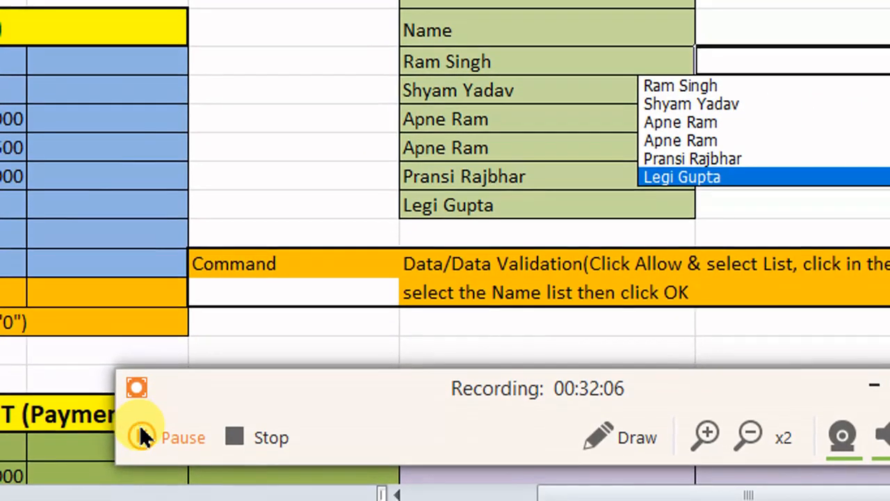
pyautogui.click(142, 436)
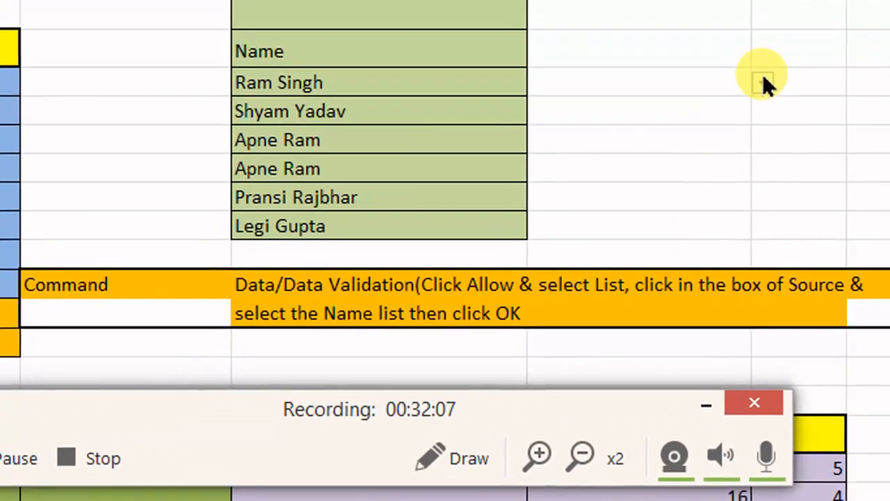
# - Try K18's drop-down list by picking the second name and then the repeated middle entries
pyautogui.click(725, 80)
pyautogui.click(756, 82)
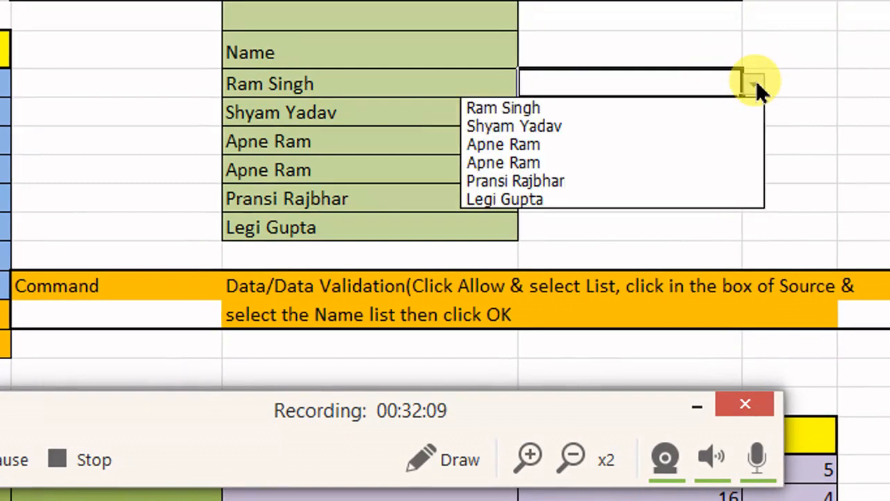
pyautogui.click(569, 127)
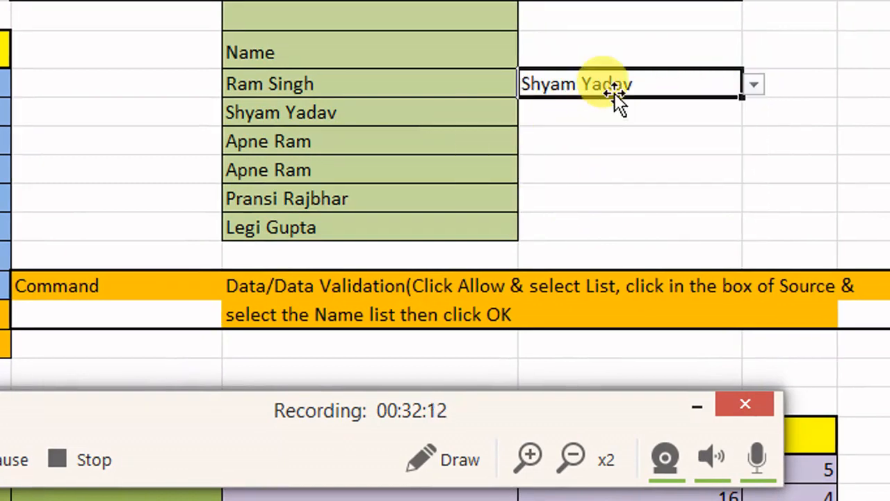
pyautogui.click(754, 85)
pyautogui.click(595, 162)
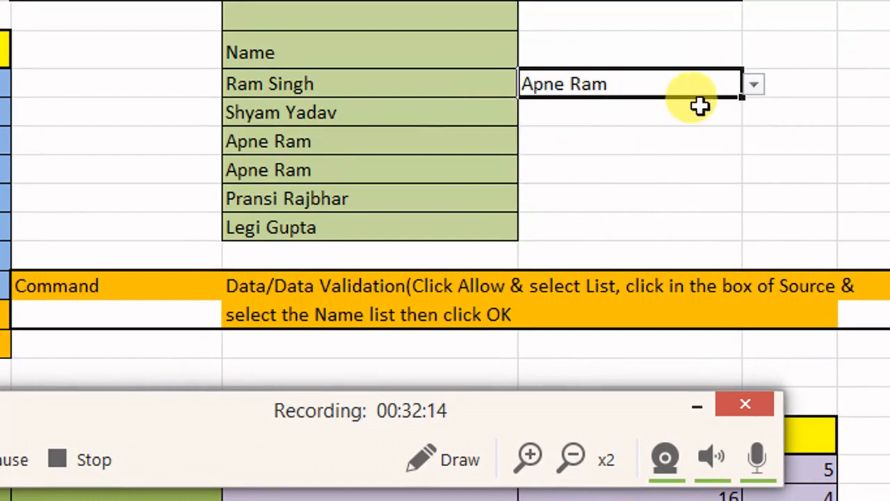
pyautogui.click(751, 87)
pyautogui.click(599, 169)
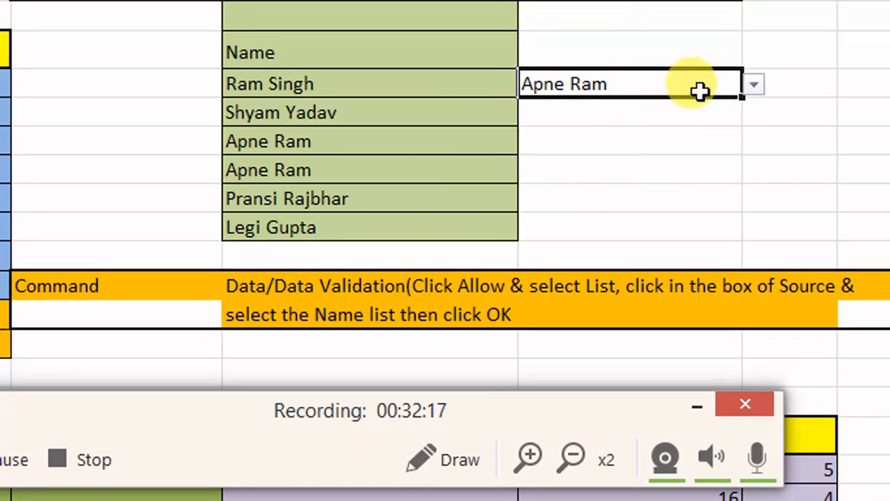
pyautogui.click(756, 84)
pyautogui.click(600, 161)
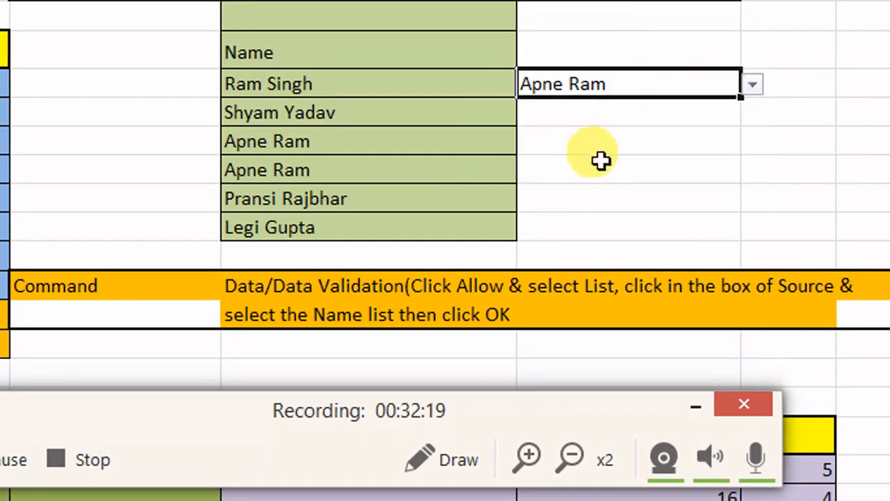
# - Choose the fifth name and then the last name from K18's drop-down list
pyautogui.click(753, 85)
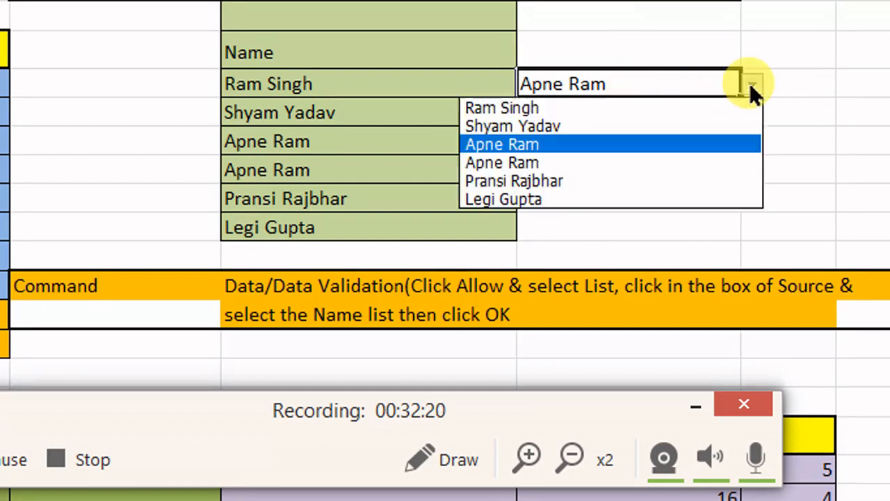
pyautogui.click(581, 182)
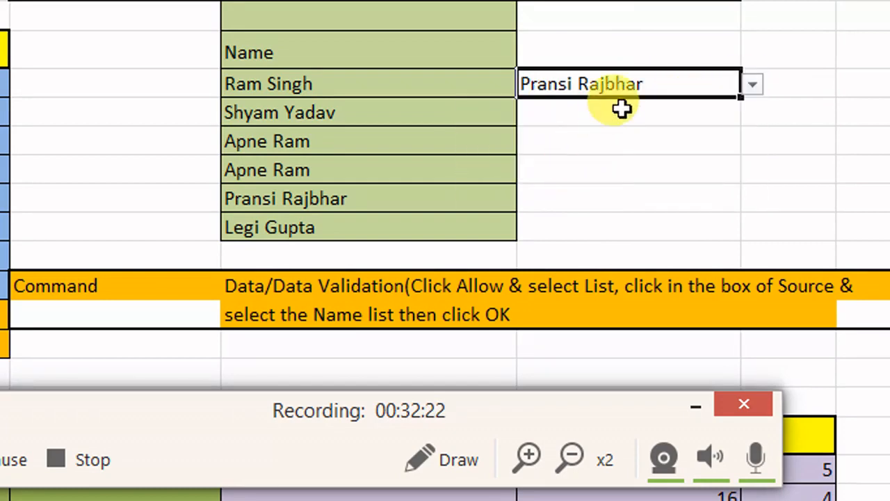
pyautogui.click(754, 84)
pyautogui.click(563, 203)
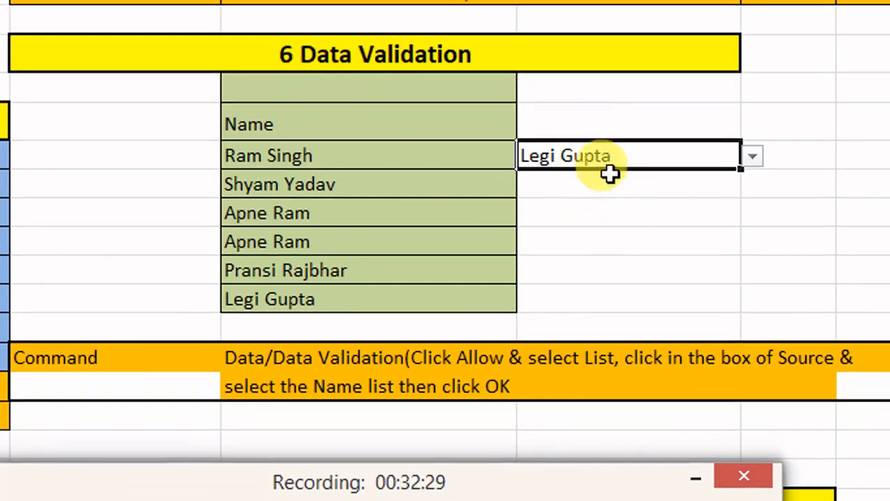
# - Clear all data validation settings from K18, the cell beside the first entry of the Name list
pyautogui.click(638, 212)
pyautogui.click(623, 160)
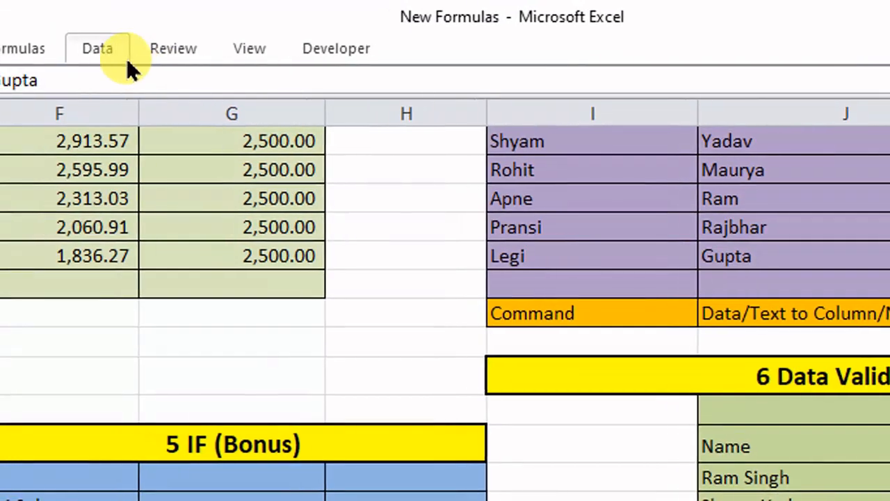
pyautogui.click(127, 56)
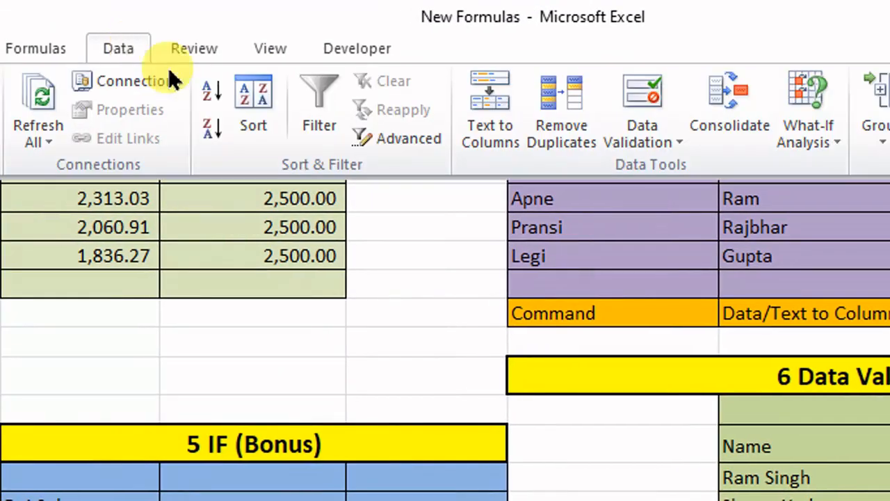
pyautogui.click(629, 138)
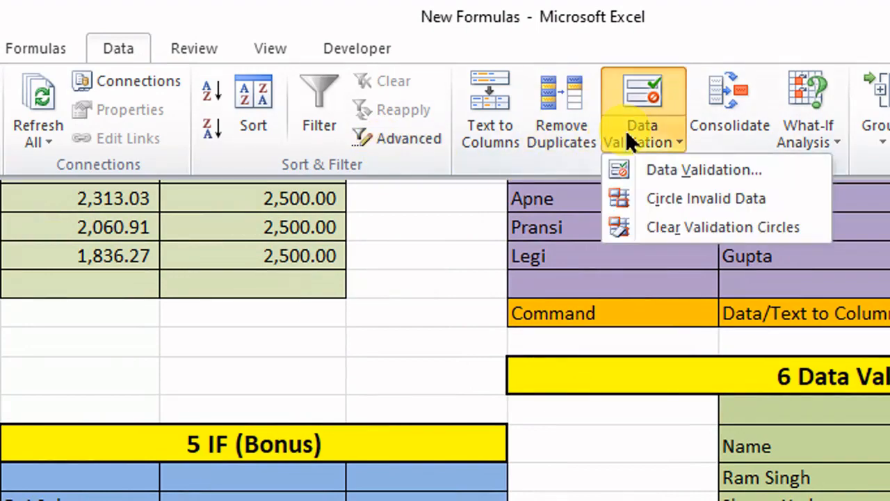
pyautogui.click(665, 172)
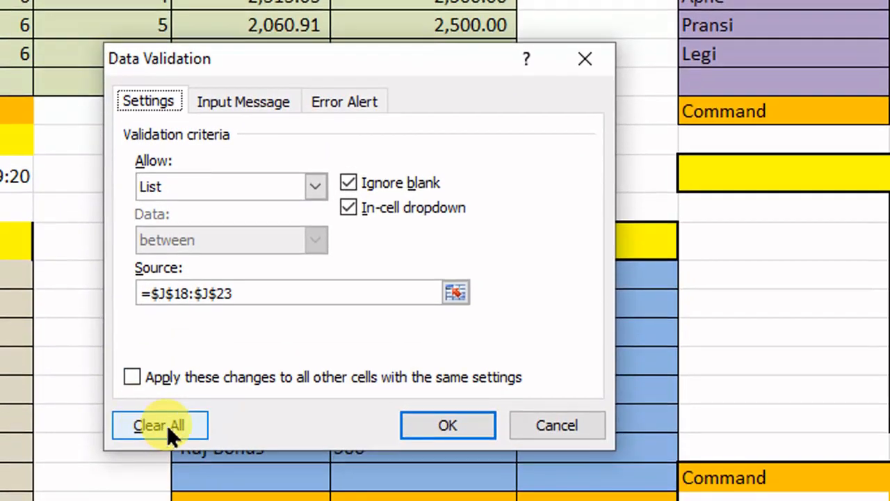
pyautogui.click(174, 422)
pyautogui.click(449, 421)
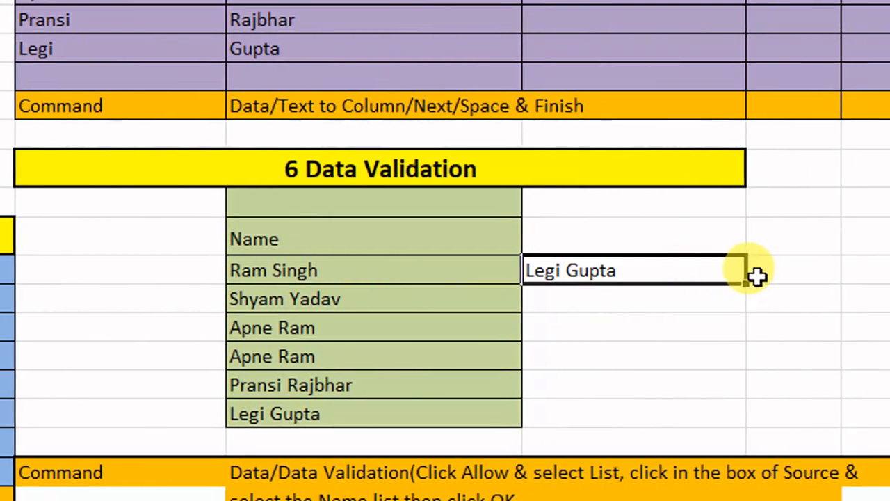
pyautogui.moveTo(654, 314); pyautogui.dragTo(630, 285)
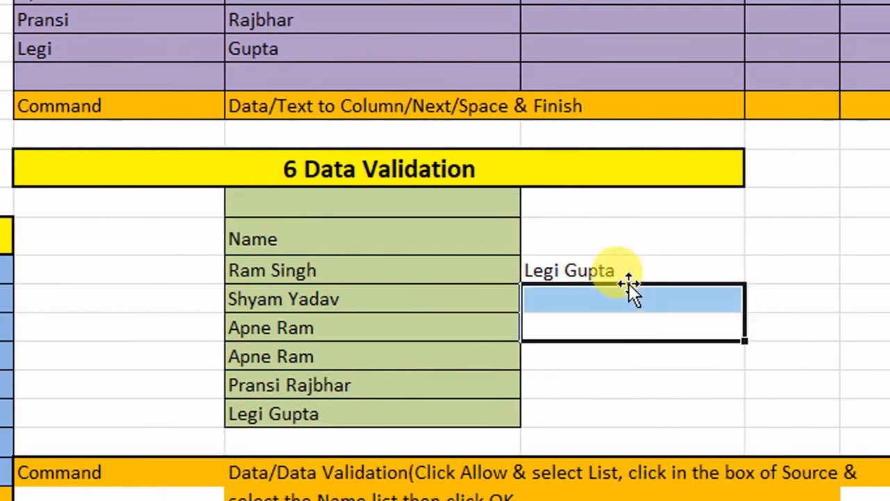
pyautogui.click(689, 265)
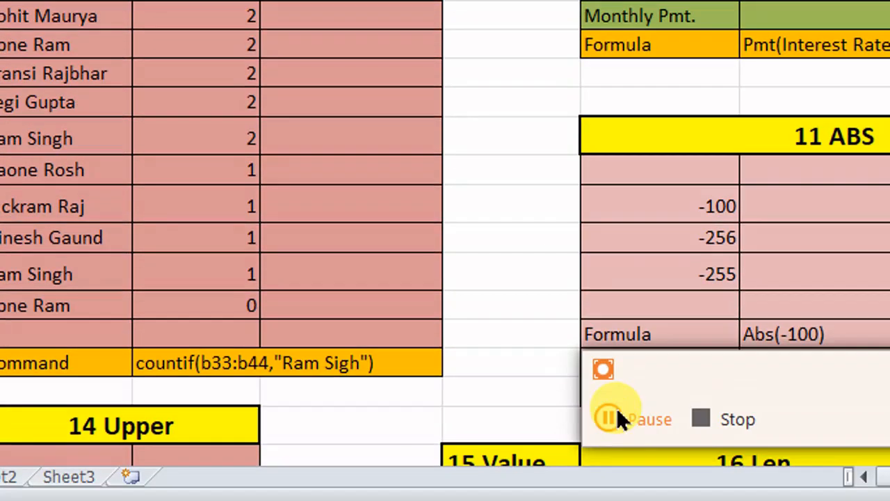
pyautogui.click(615, 412)
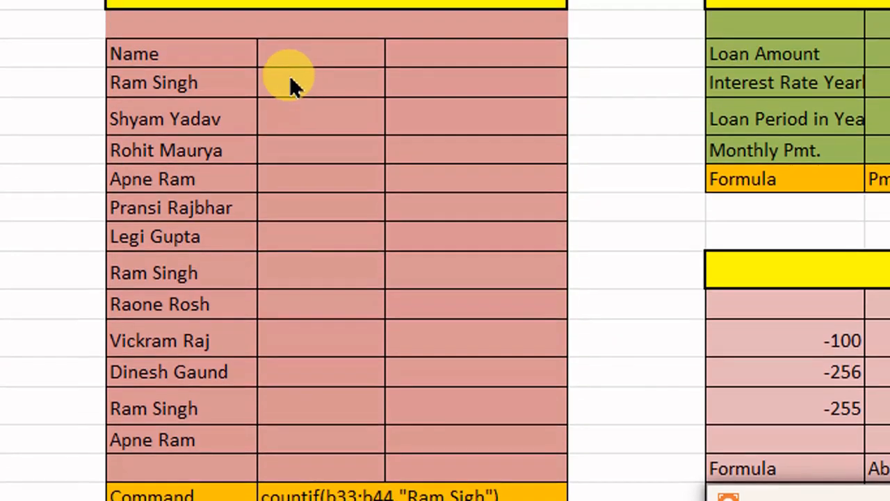
# - Under 7 Countif, enter a COUNTIF formula beside the first name, with range B33:B44 and that name in quotes as the criterion
pyautogui.click(300, 74)
pyautogui.click(300, 75)
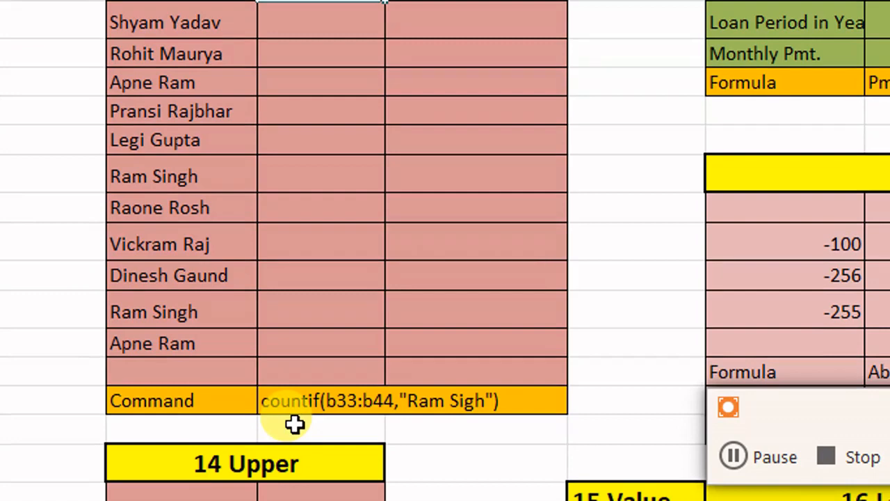
pyautogui.write('=')
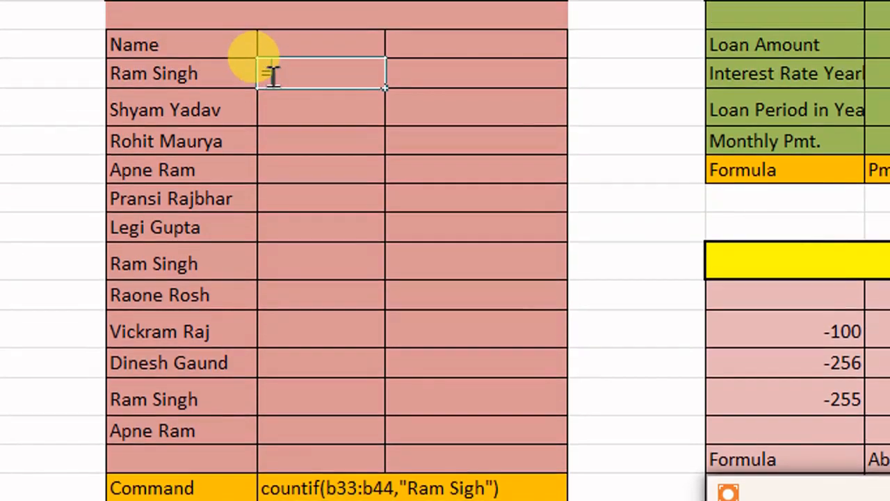
pyautogui.write('c')
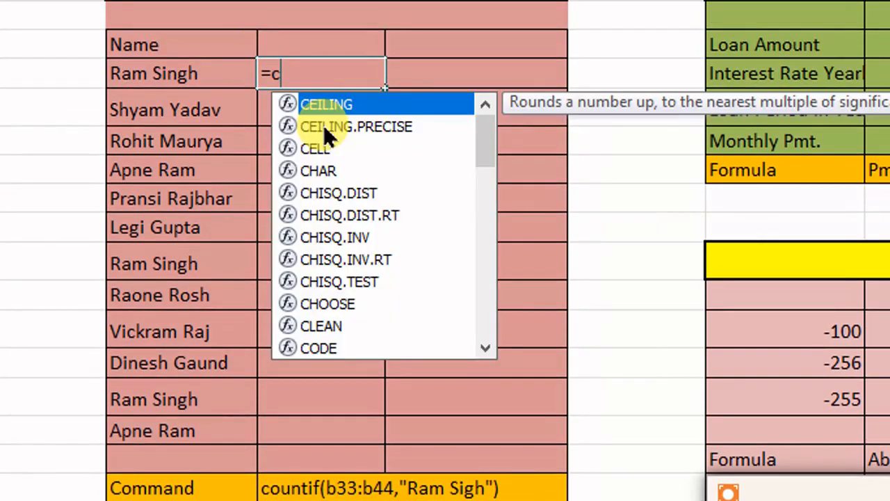
pyautogui.write('ou')
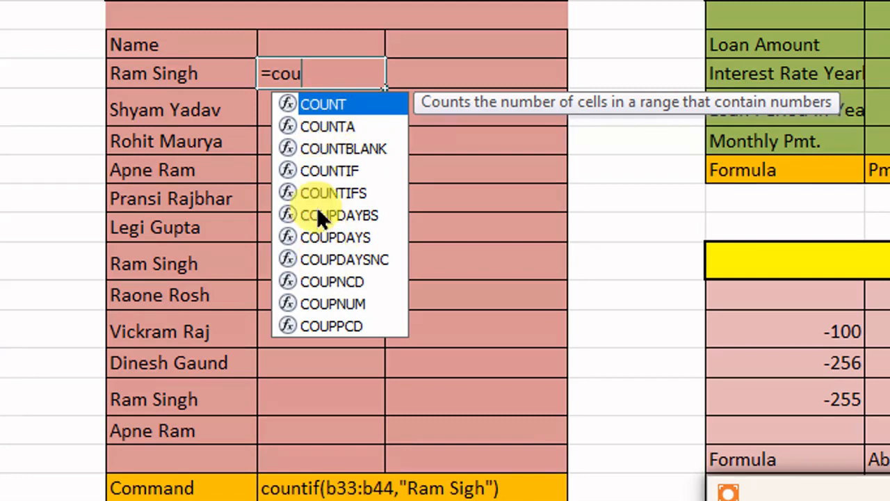
pyautogui.doubleClick(343, 171)
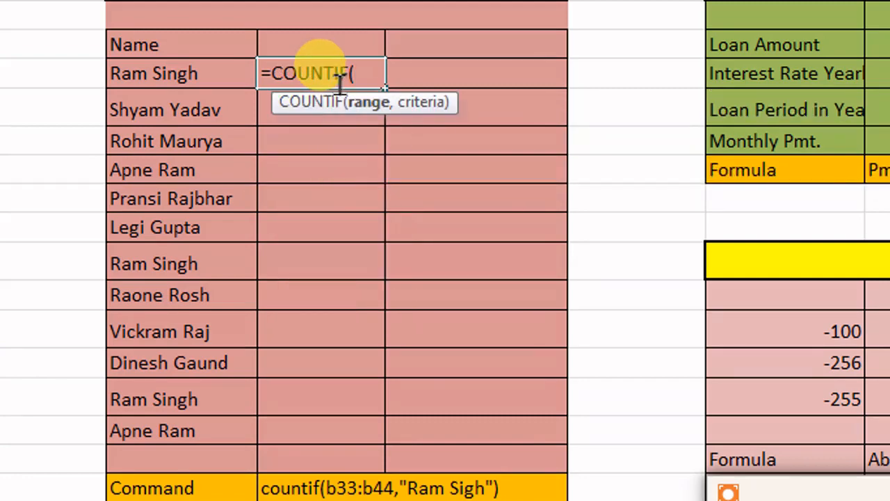
pyautogui.scroll(-1, 329, 426)
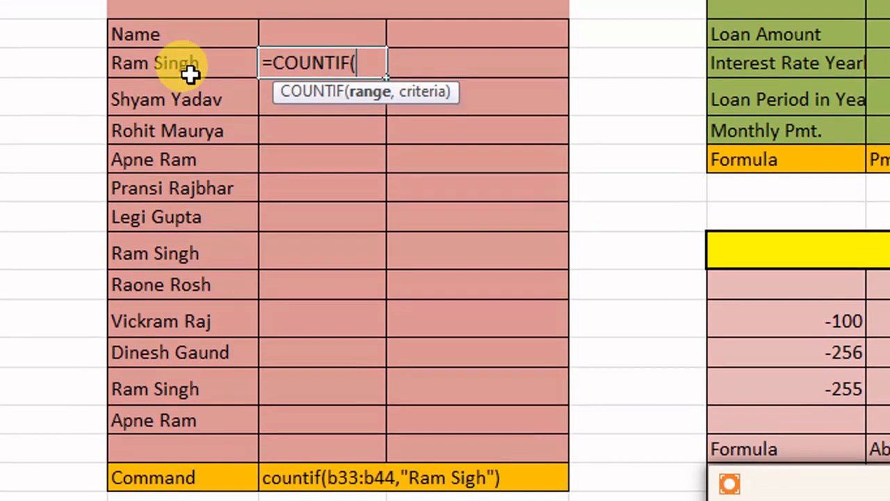
pyautogui.moveTo(185, 41); pyautogui.dragTo(190, 168)
pyautogui.moveTo(190, 201); pyautogui.dragTo(189, 410)
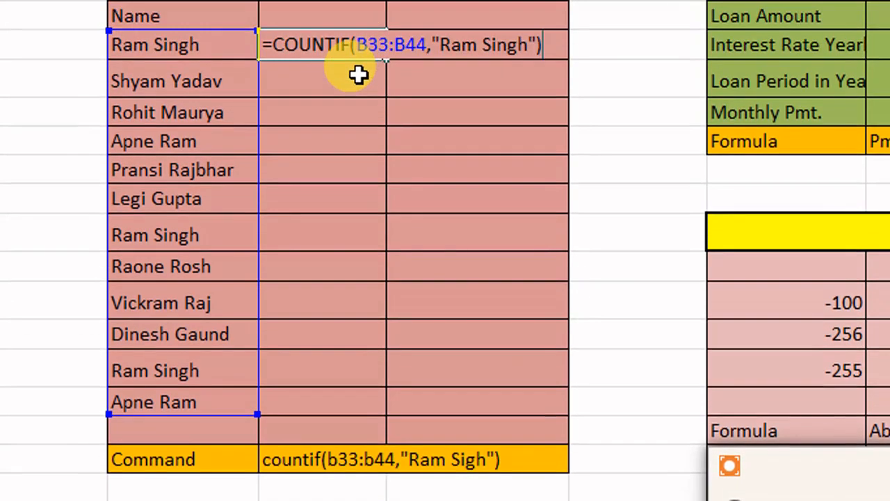
pyautogui.press('Return')
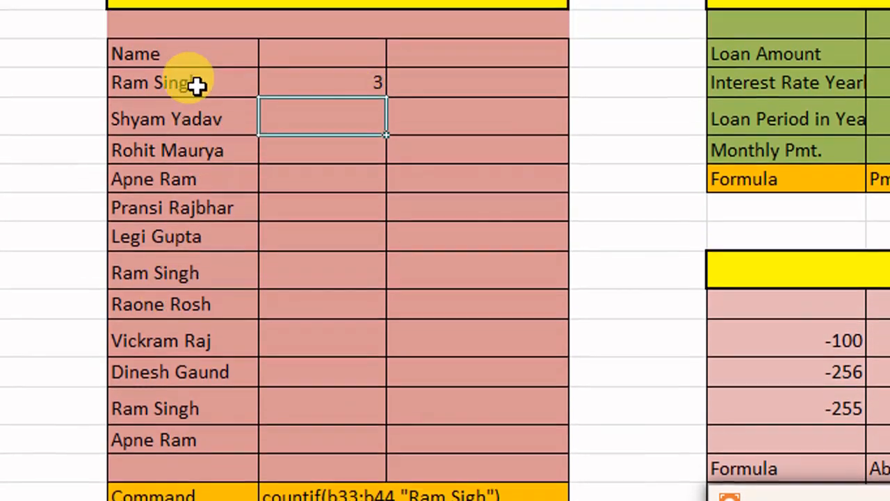
# - Check each occurrence of the counted name in the Countif list
pyautogui.click(199, 67)
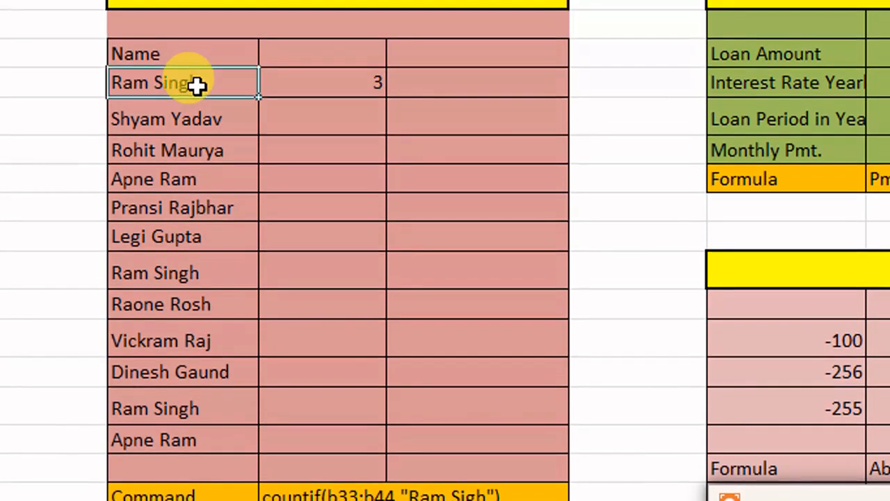
pyautogui.click(173, 277)
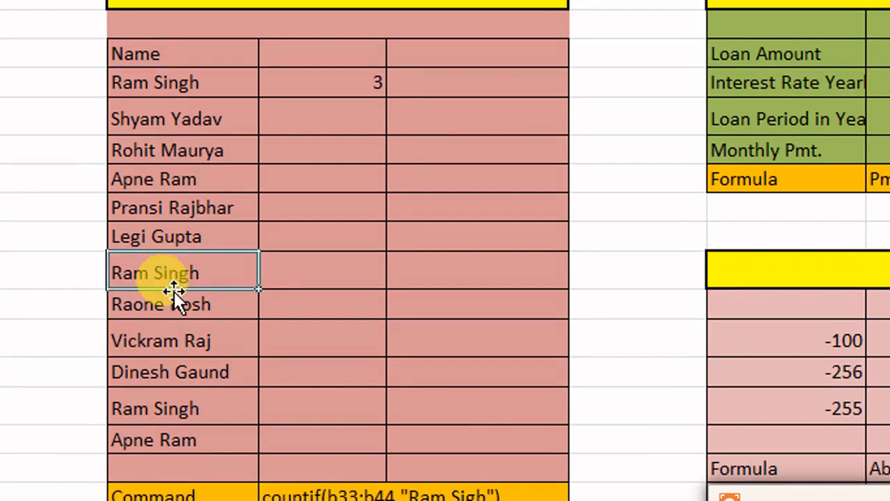
pyautogui.click(195, 412)
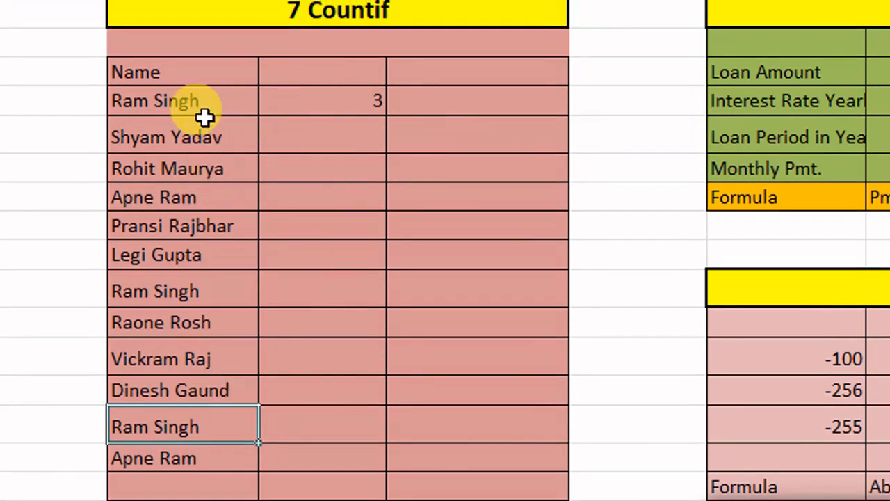
# - Widen column F slightly to make room for the Interest Rate Yearly and Loan Period labels under 8 PMT (Payment)
pyautogui.scroll(1, 325, 77)
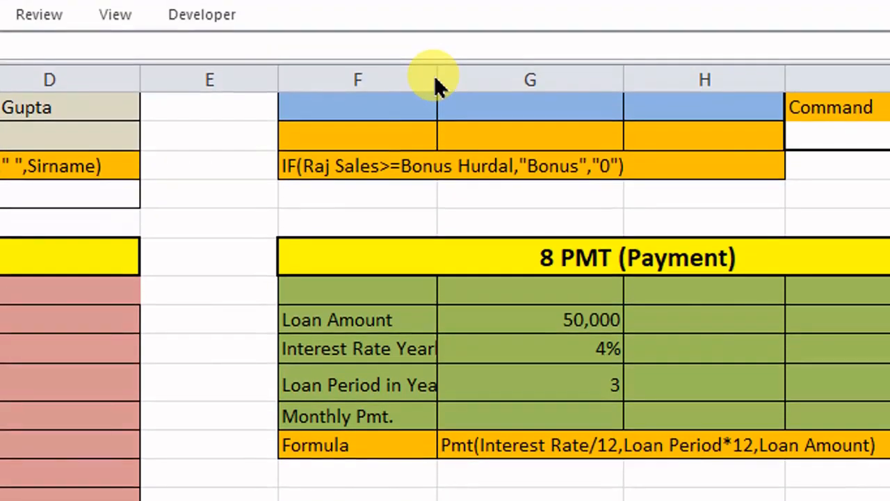
pyautogui.click(413, 380)
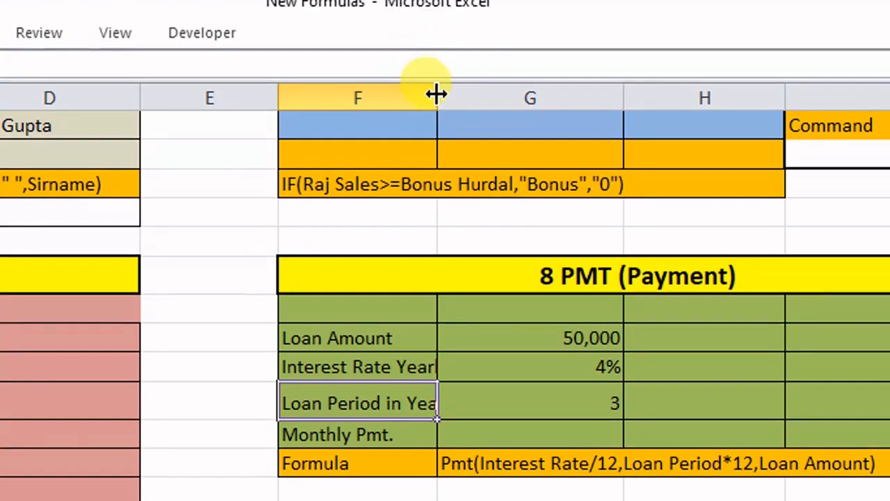
pyautogui.moveTo(436, 94); pyautogui.dragTo(452, 111)
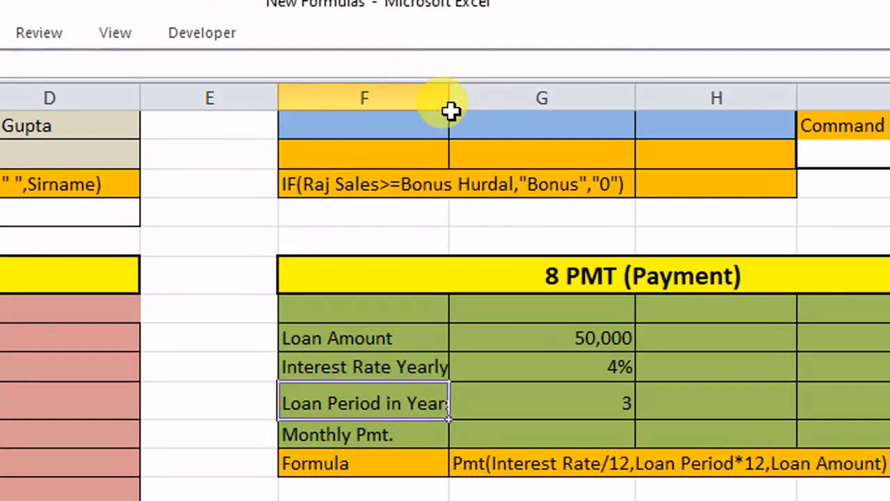
# - Under 8 PMT (Payment), calculate the Monthly Pmt. in G35 with the formula =PMT(G33/12,G34*12,G32)
pyautogui.click(592, 365)
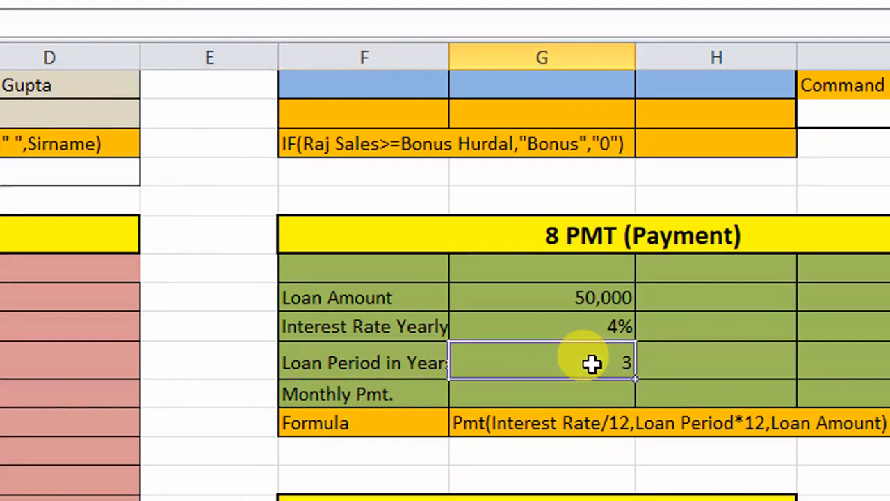
pyautogui.click(539, 397)
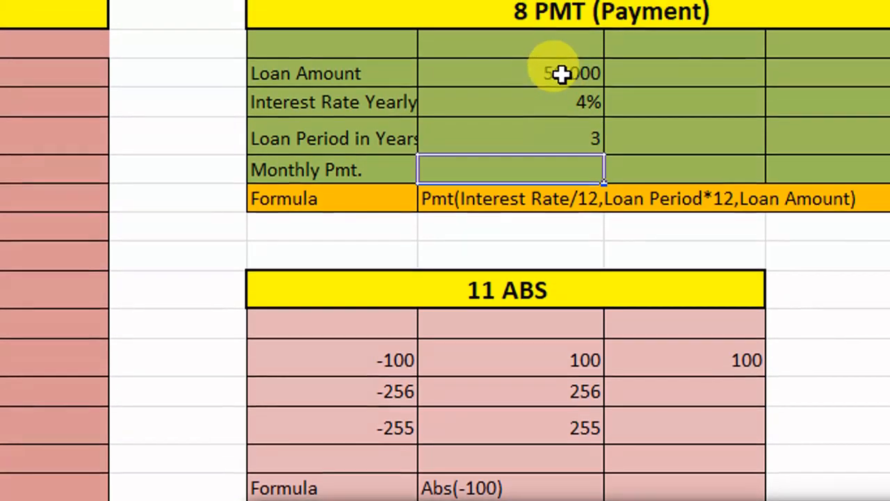
pyautogui.write('=')
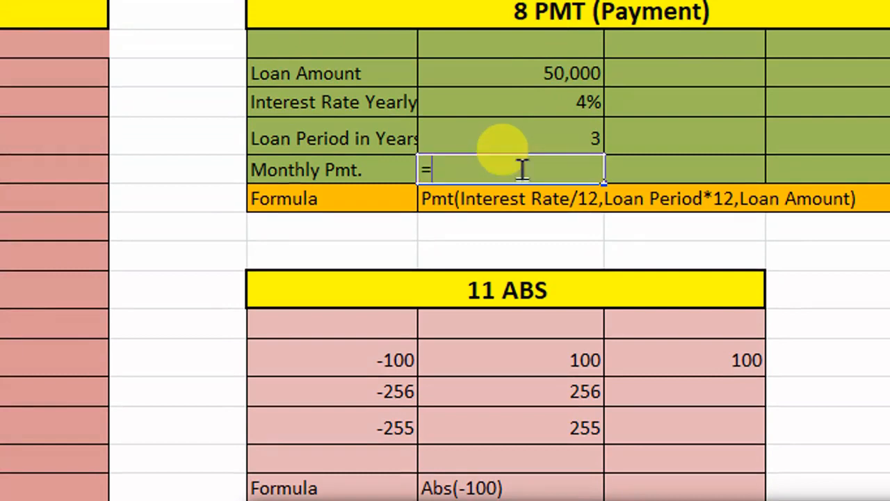
pyautogui.write('pmt')
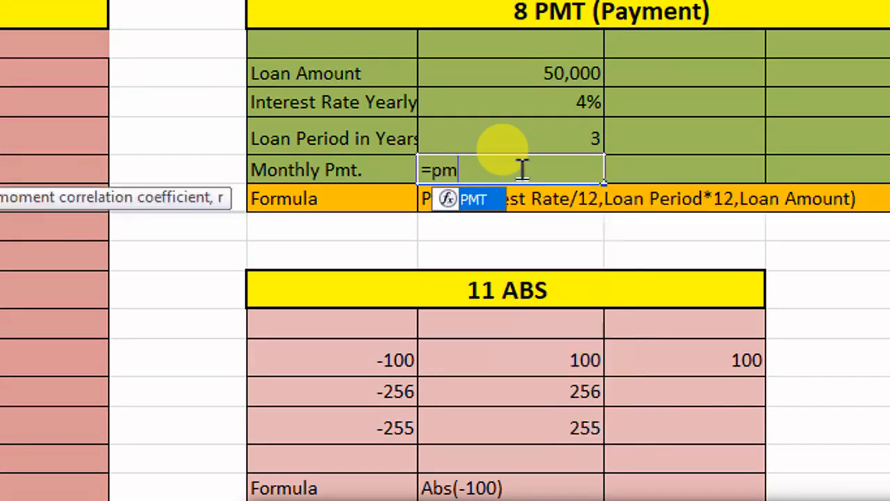
pyautogui.doubleClick(485, 200)
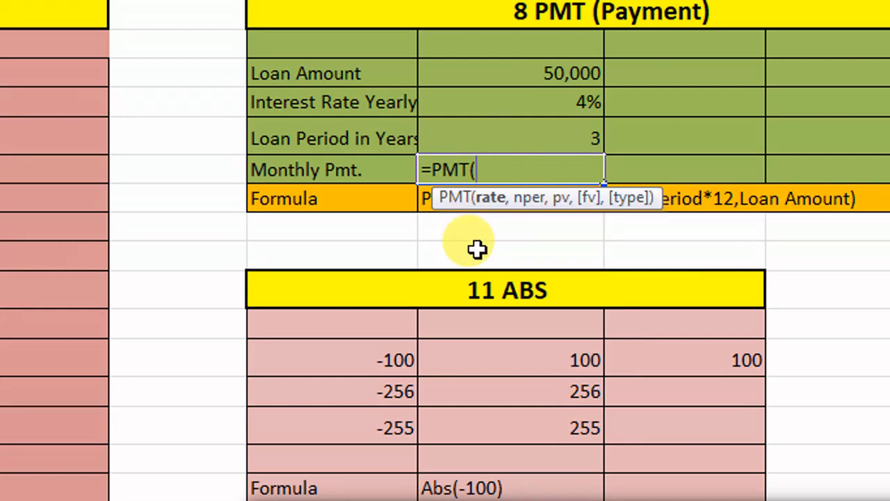
pyautogui.click(566, 105)
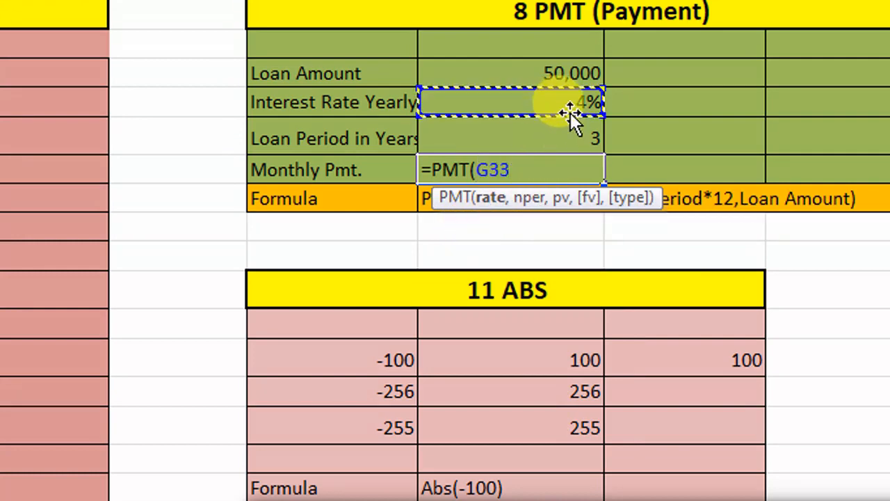
pyautogui.write('/1')
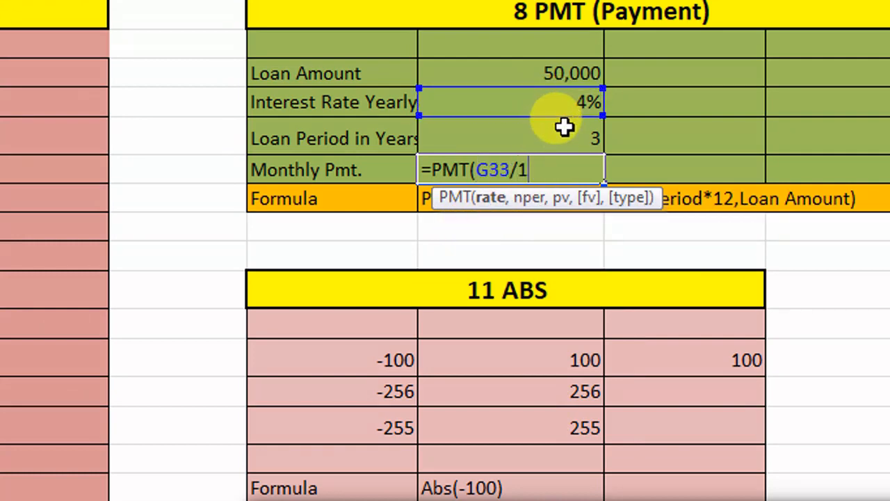
pyautogui.write('2')
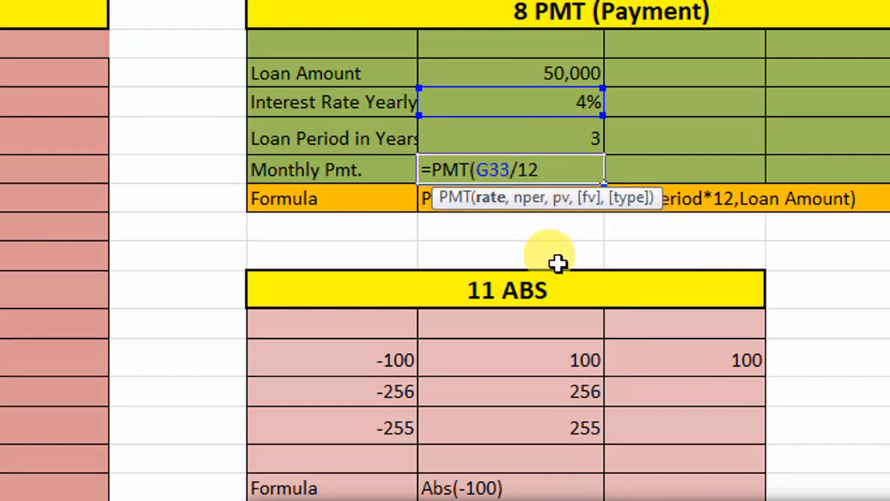
pyautogui.write(',')
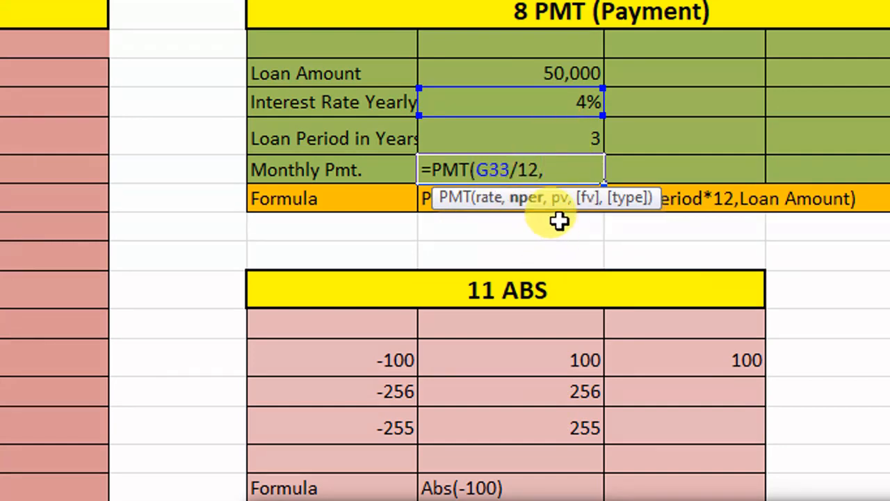
pyautogui.click(557, 142)
pyautogui.write('*')
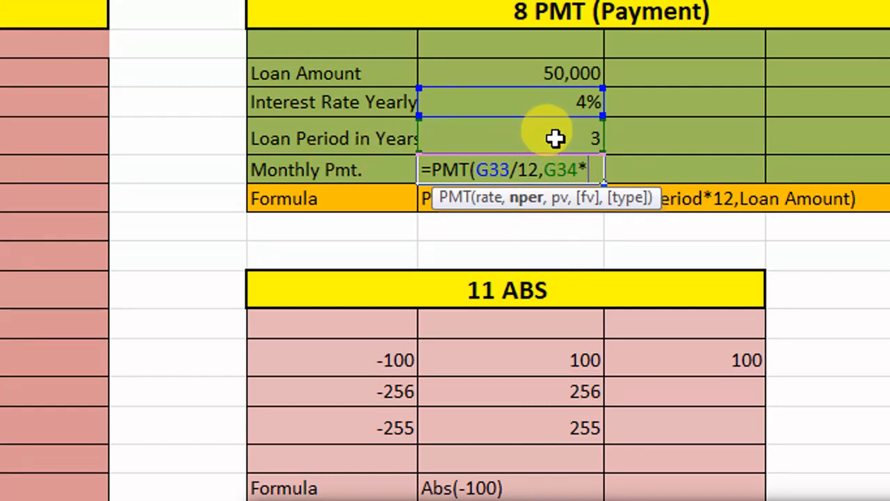
pyautogui.write('12')
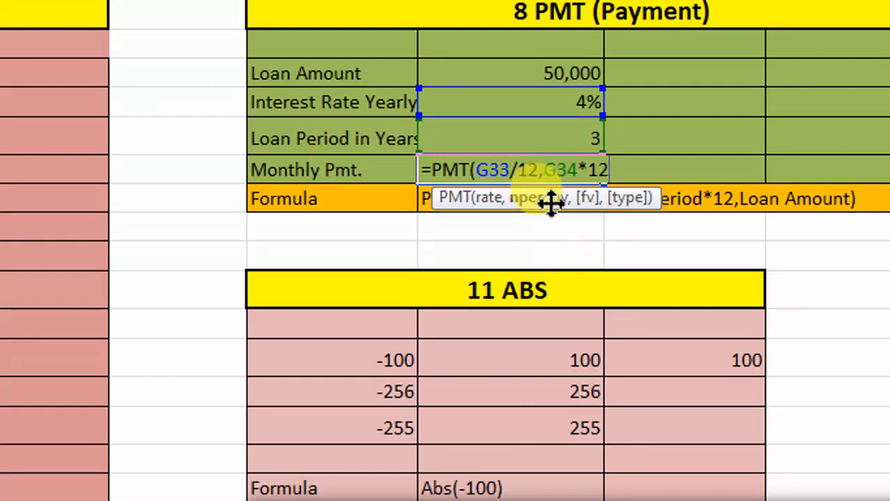
pyautogui.write(',')
pyautogui.click(567, 75)
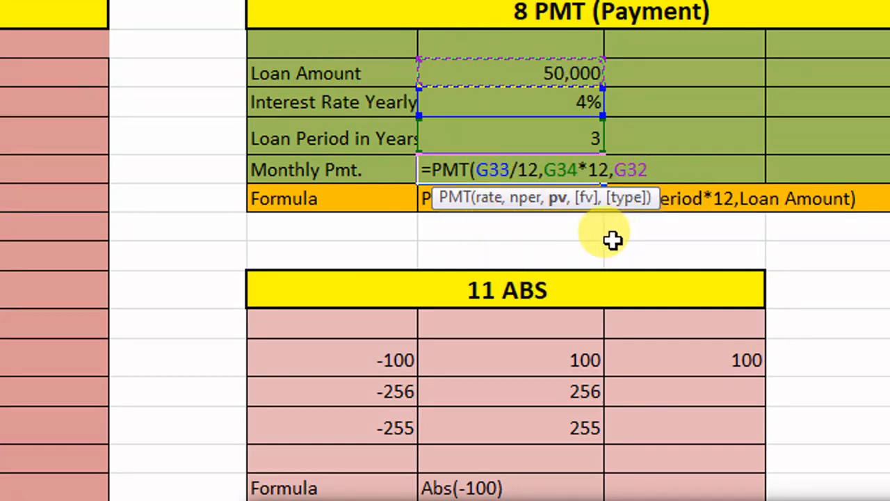
pyautogui.write(')')
pyautogui.press('Return')
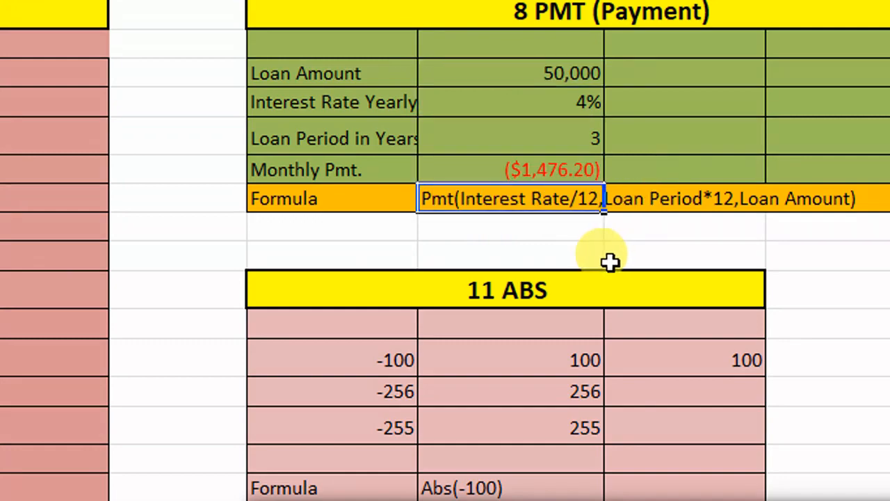
# - Apply the comma number style to the Monthly Pmt. result in G35
pyautogui.click(545, 179)
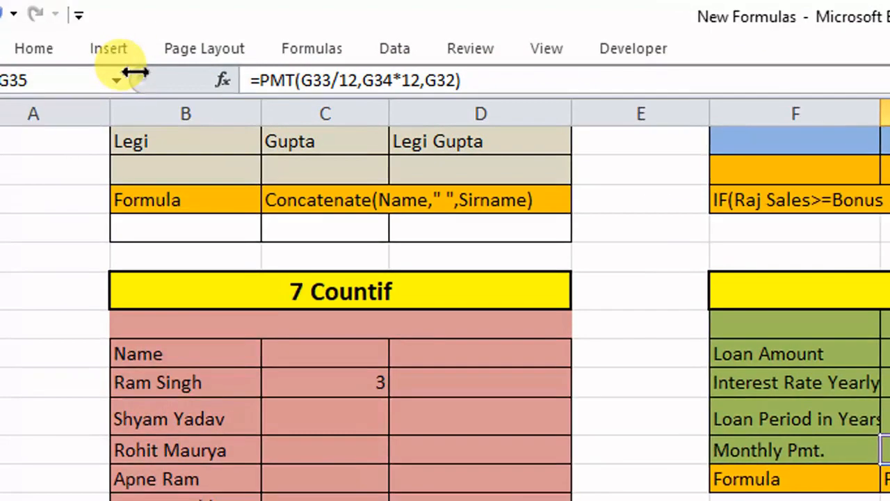
pyautogui.click(52, 48)
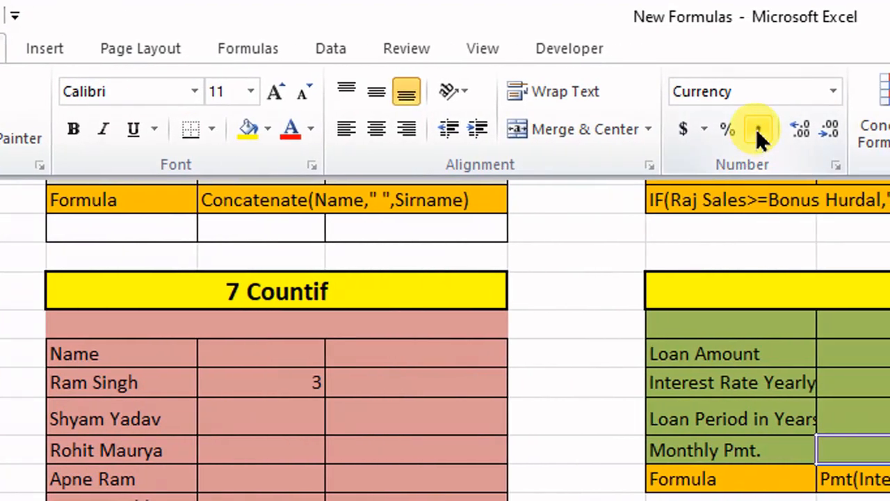
pyautogui.click(779, 132)
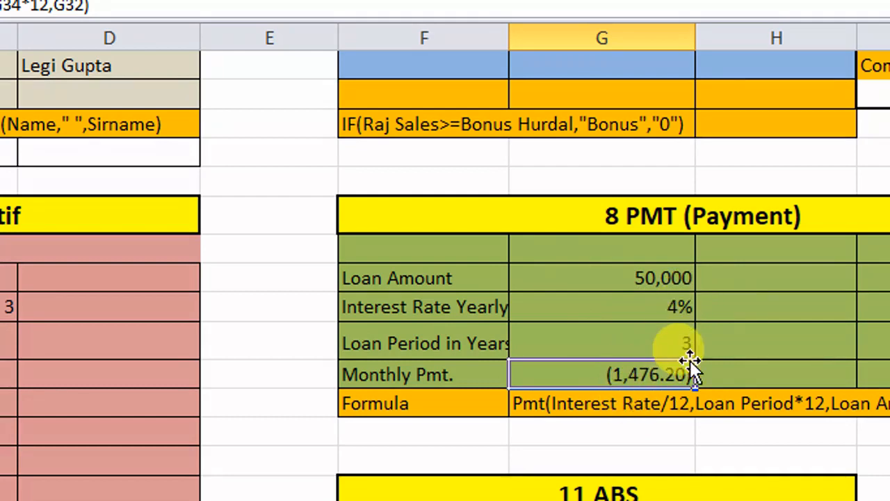
# - Clear the two existing square root results beside 25 and 16 under 9 Sqrt(Squr Root)
pyautogui.scroll(-4, 533, 471)
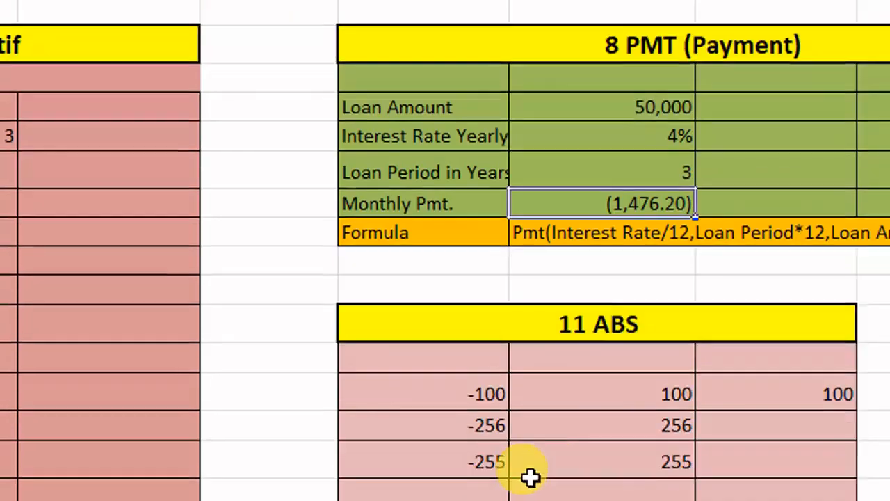
pyautogui.click(364, 434)
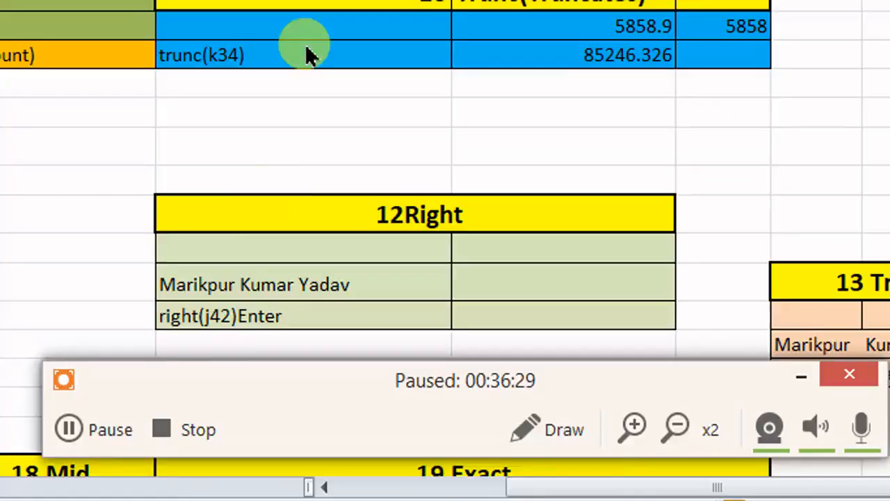
pyautogui.scroll(2, 416, 82)
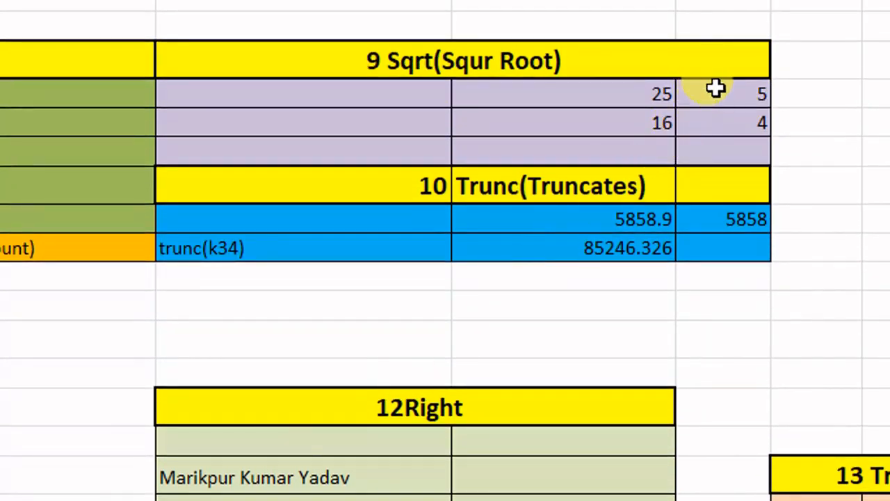
pyautogui.moveTo(712, 87); pyautogui.dragTo(720, 120)
pyautogui.press('Delete')
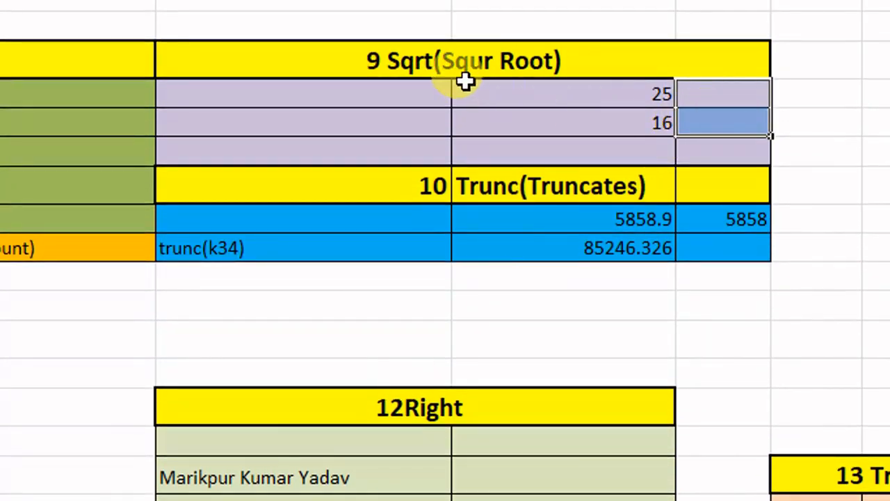
# - Enter the formula =SQRT(K31) in the cell beside 25 under 9 Sqrt(Squr Root)
pyautogui.click(527, 97)
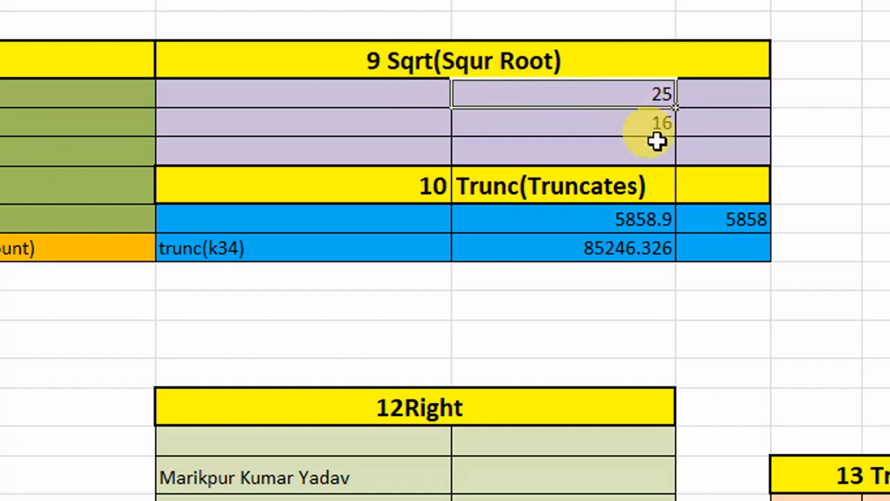
pyautogui.click(655, 132)
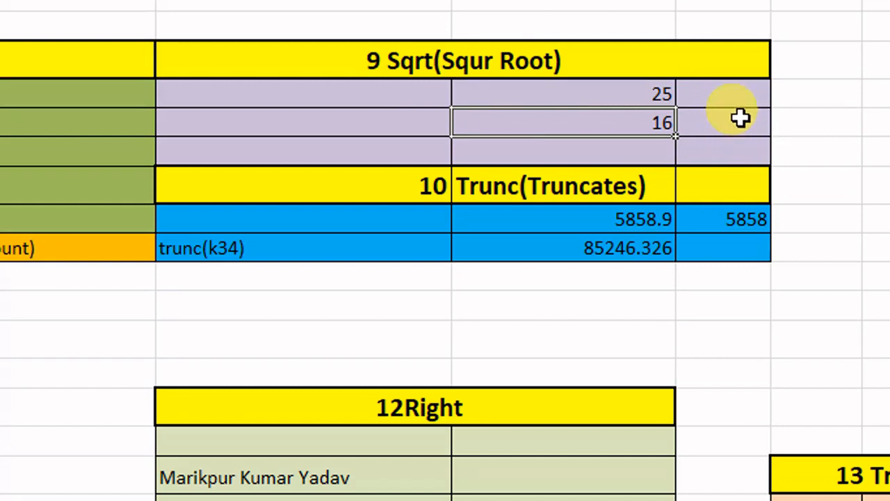
pyautogui.click(703, 95)
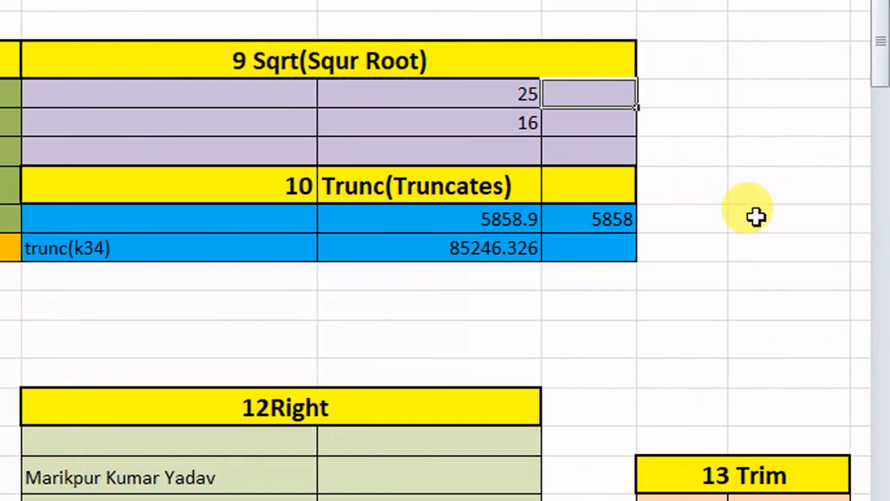
pyautogui.write('=')
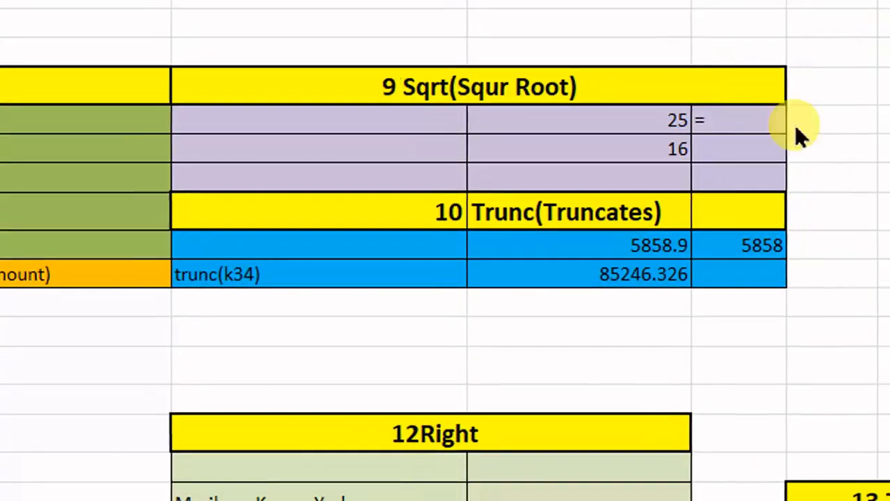
pyautogui.click(674, 121)
pyautogui.write('=')
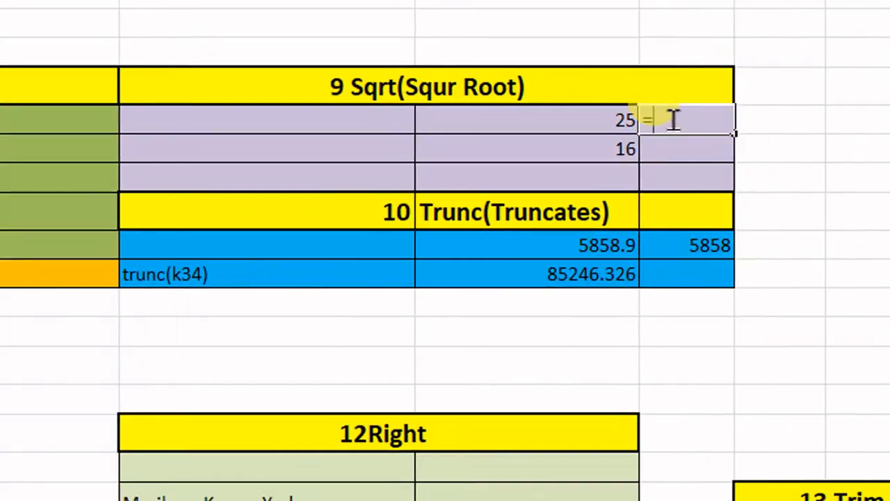
pyautogui.write('s')
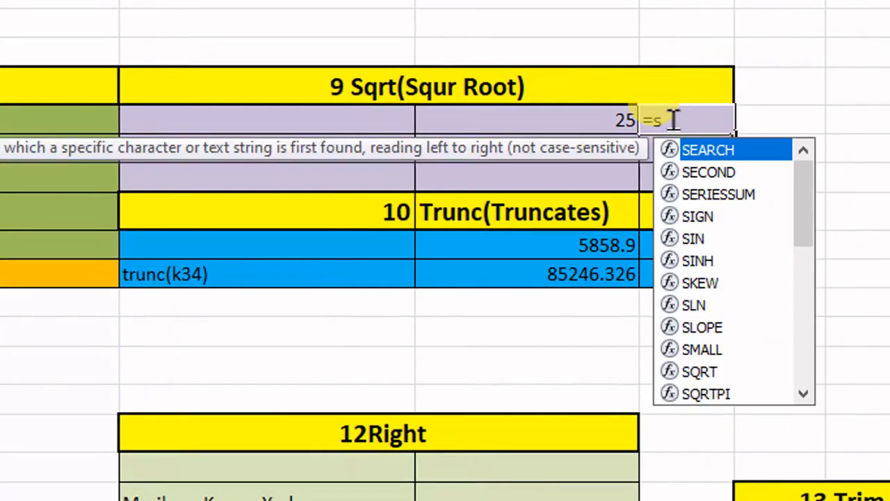
pyautogui.write('q')
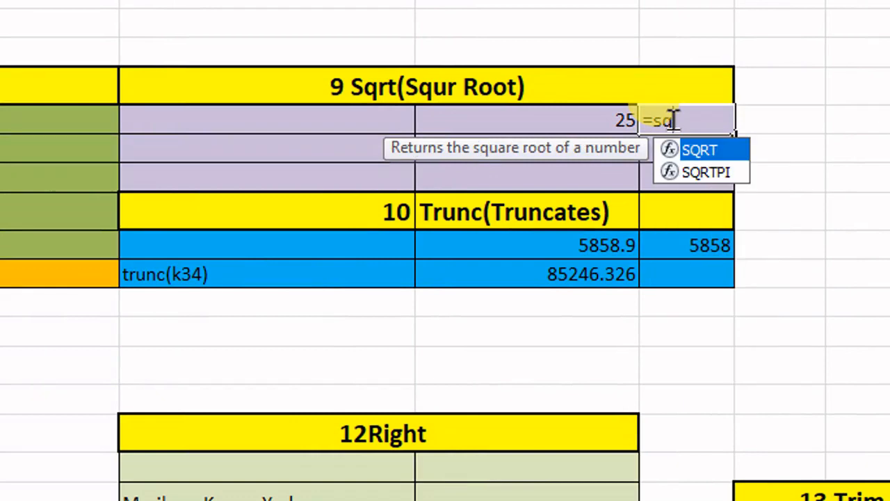
pyautogui.doubleClick(704, 150)
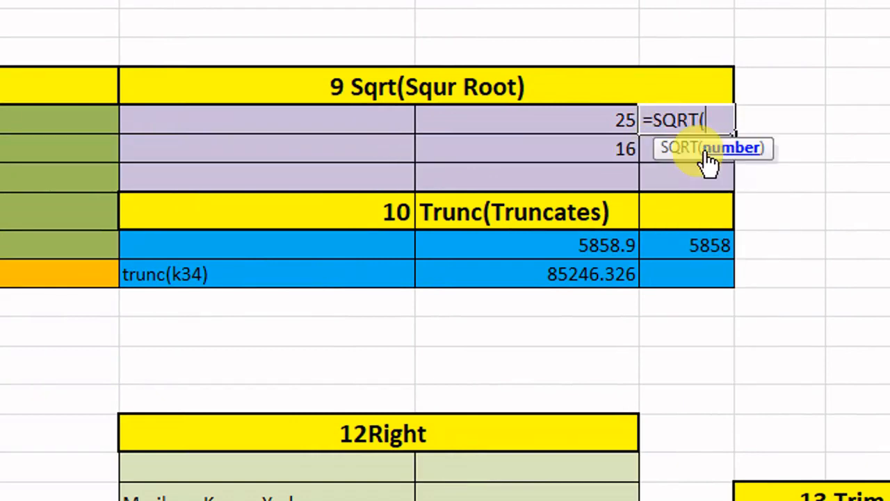
pyautogui.click(599, 123)
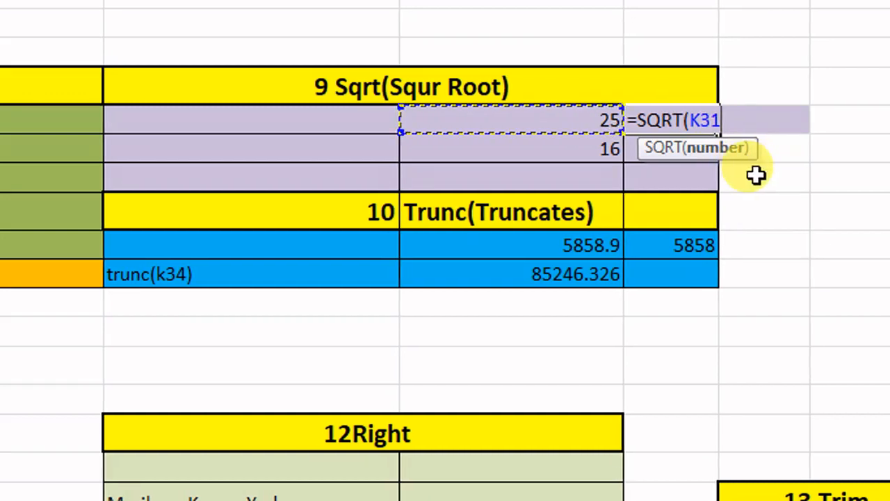
pyautogui.write(')')
pyautogui.press('Return')
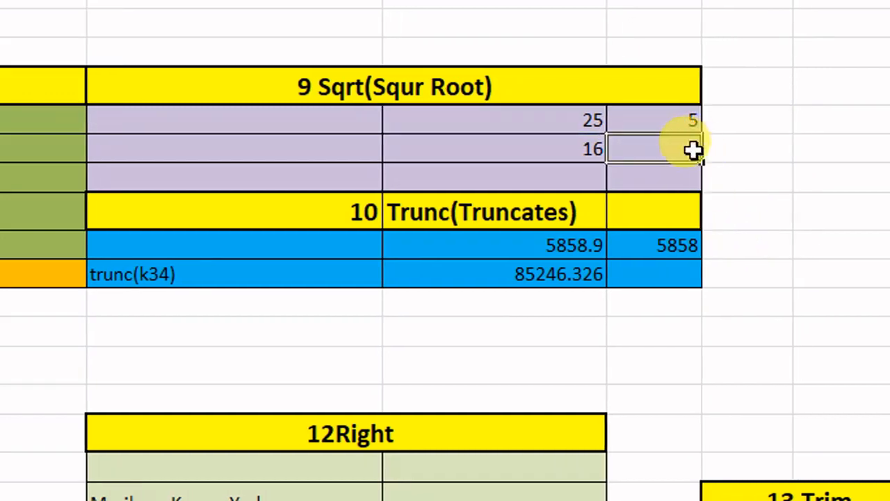
# - Copy the SQRT formula down to the row of 16 and check it against its source number
pyautogui.click(681, 121)
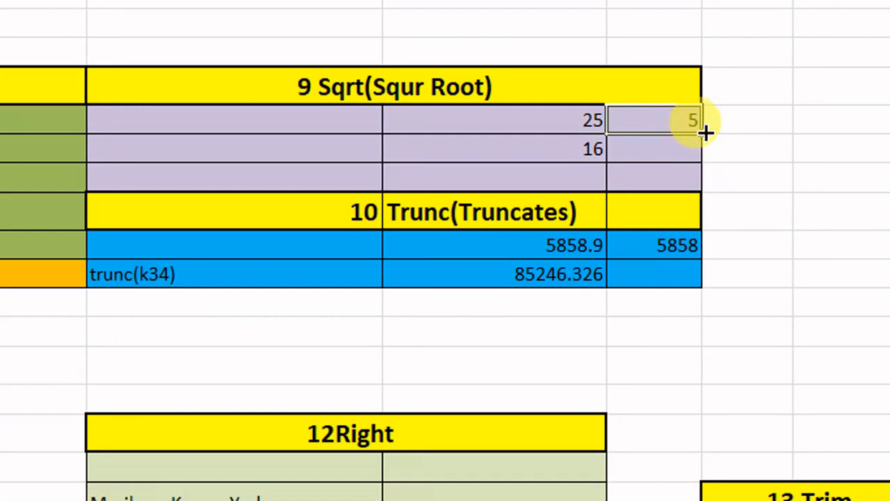
pyautogui.moveTo(701, 133); pyautogui.dragTo(703, 158)
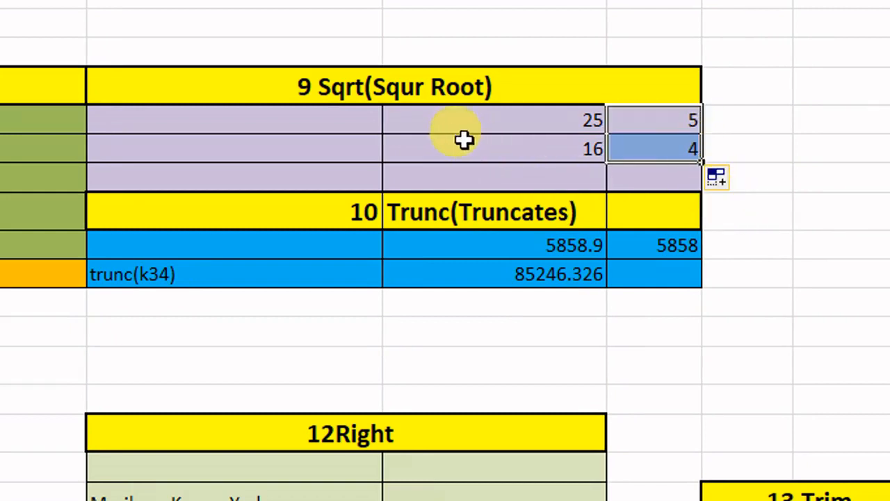
pyautogui.click(592, 157)
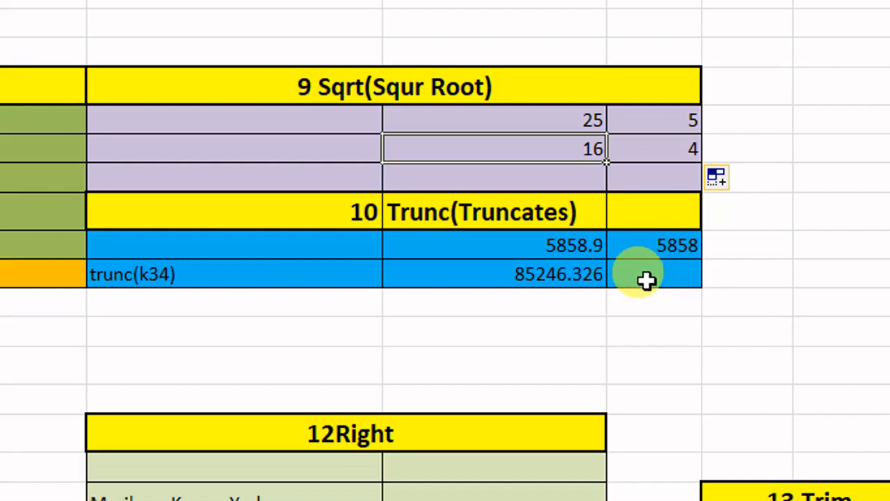
# - Replace the result beside 5858.9 under 10 Trunc(Truncates) with the formula =TRUNC(K35)
pyautogui.click(661, 249)
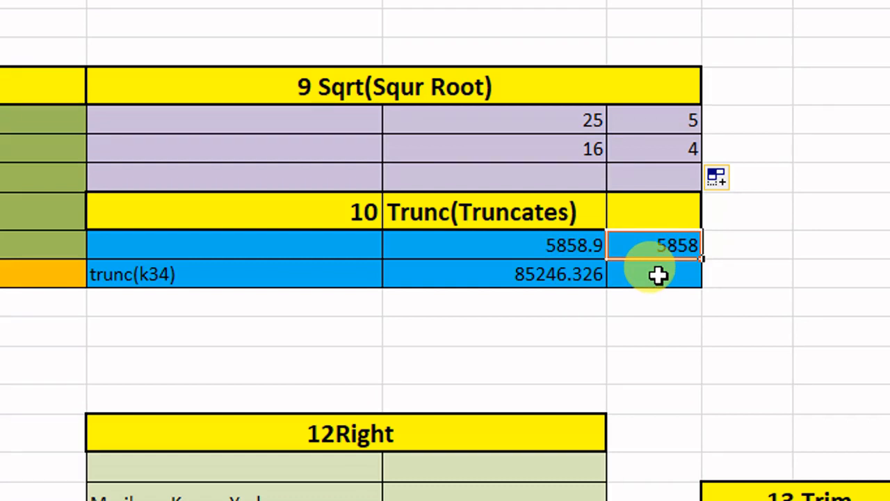
pyautogui.press('Delete')
pyautogui.write('=')
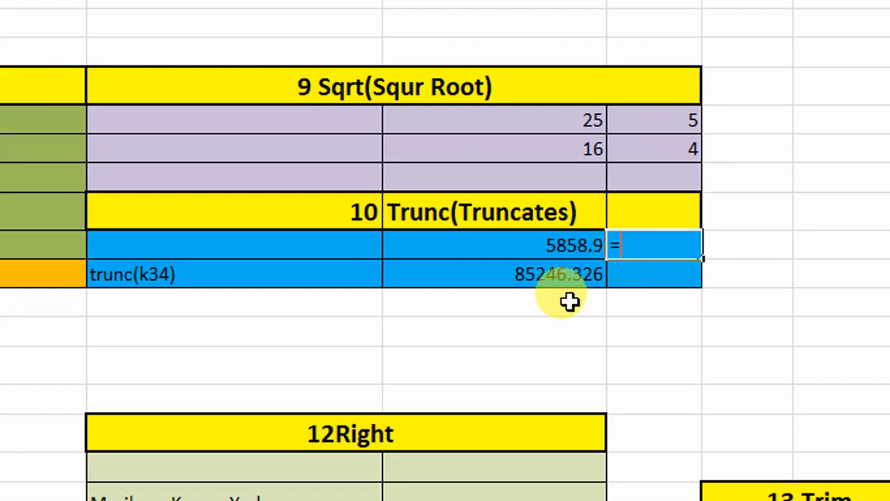
pyautogui.write('t')
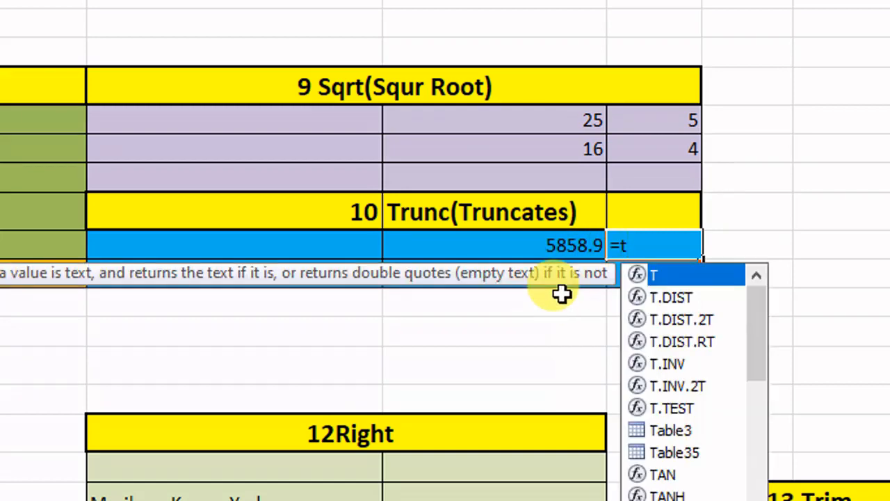
pyautogui.write('ru')
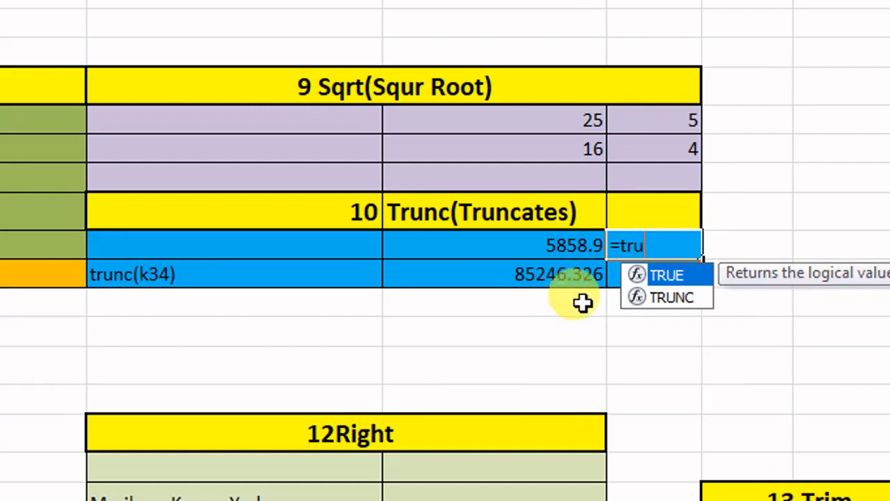
pyautogui.doubleClick(670, 296)
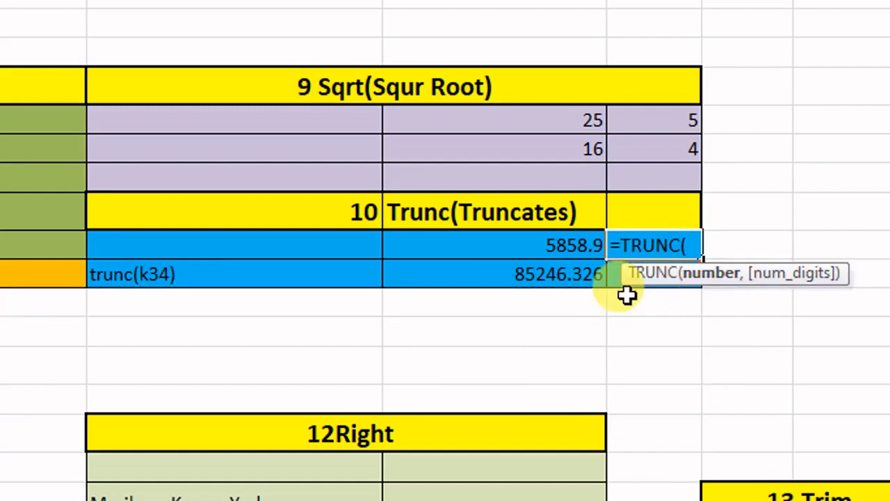
pyautogui.click(584, 250)
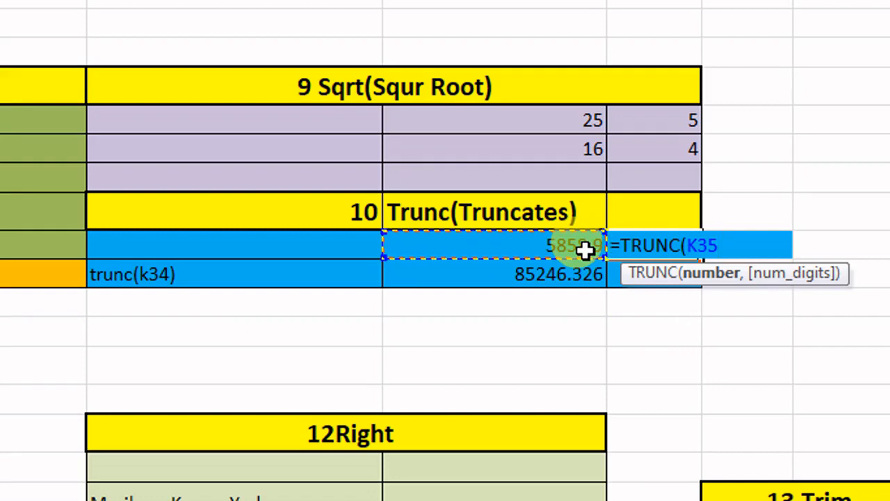
pyautogui.write(')')
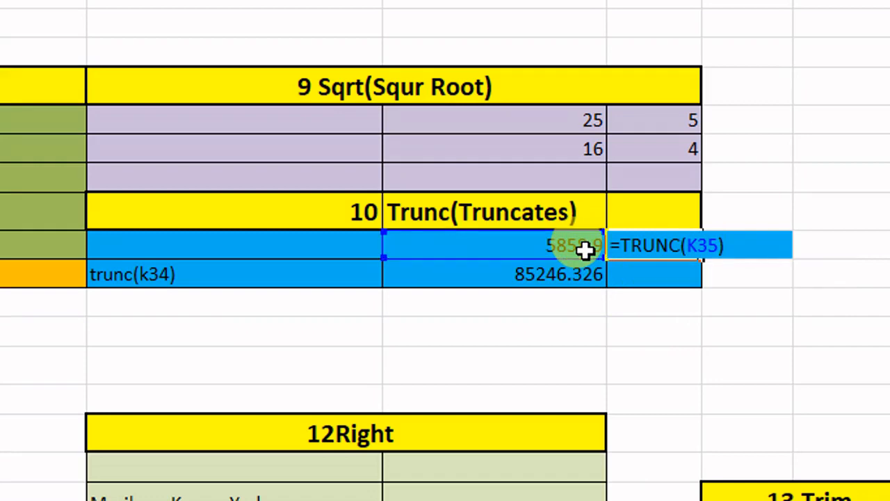
pyautogui.press('Return')
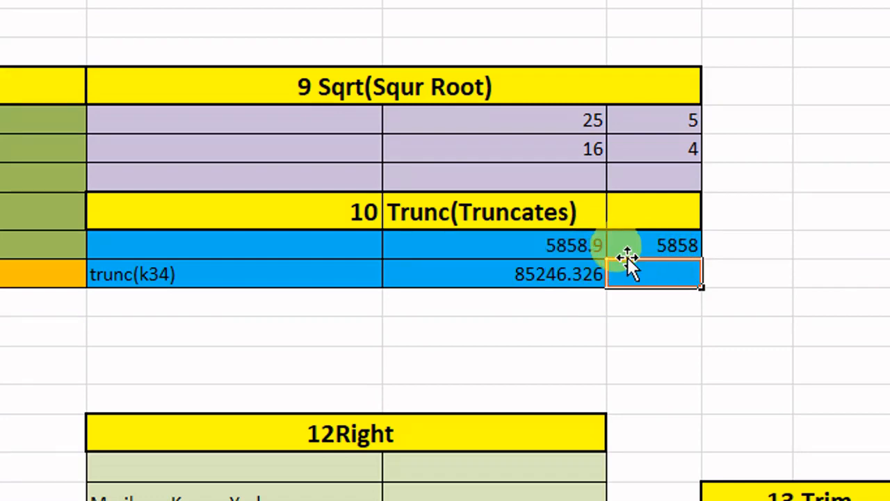
pyautogui.click(647, 249)
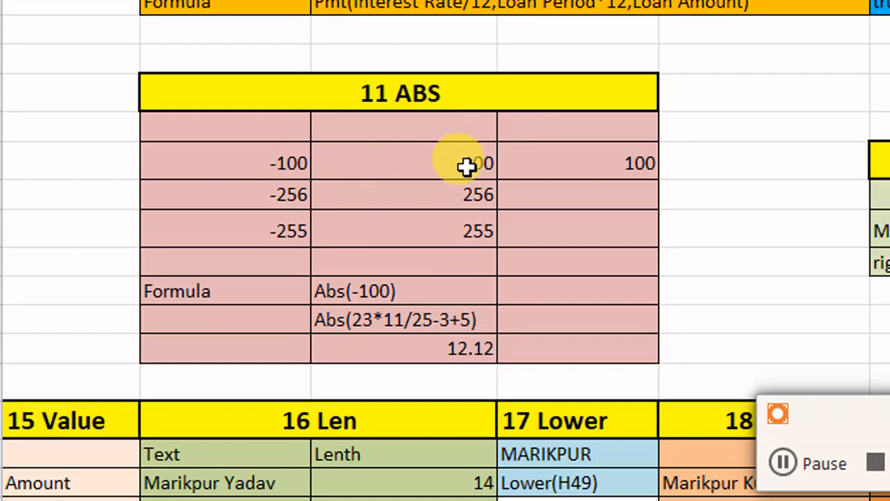
# - Clear the existing absolute value results beside -100, -256 and -255 under 11 ABS, including the extra one in the third column
pyautogui.moveTo(466, 160); pyautogui.dragTo(469, 225)
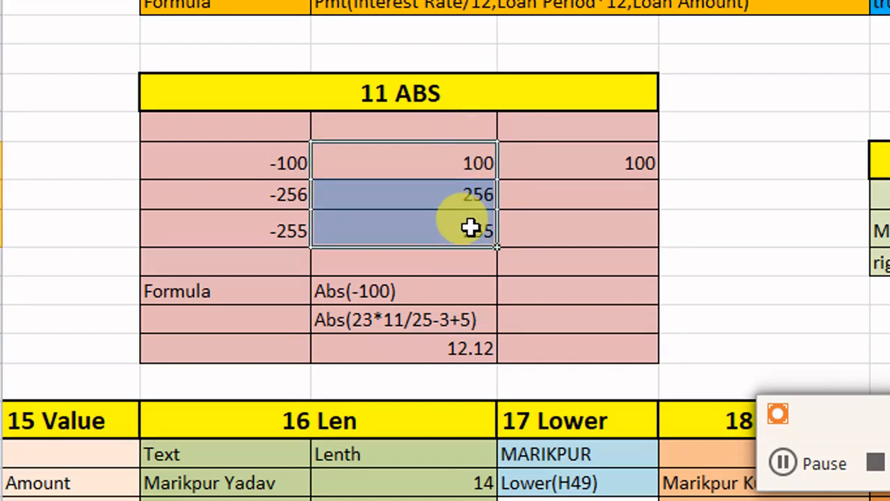
pyautogui.press('Delete')
pyautogui.click(575, 171)
pyautogui.press('Delete')
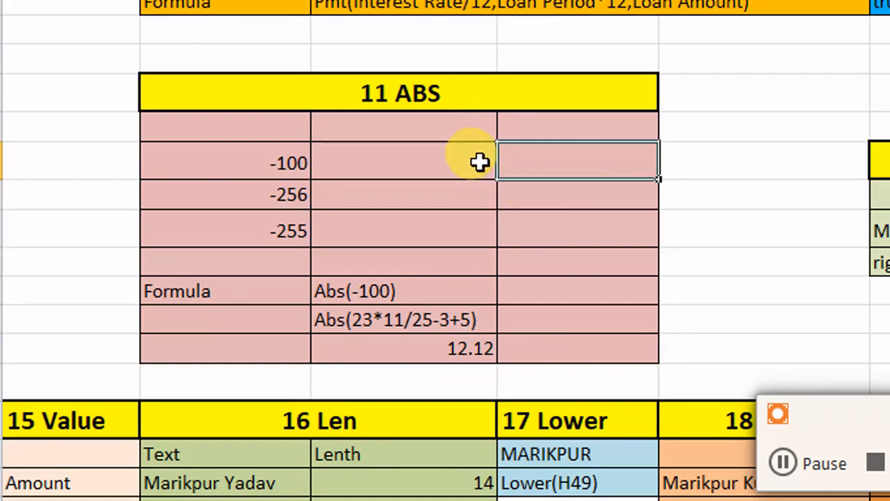
# - Enter the formula =ABS(F41) in the cell beside -100 under 11 ABS
pyautogui.click(440, 171)
pyautogui.write('=')
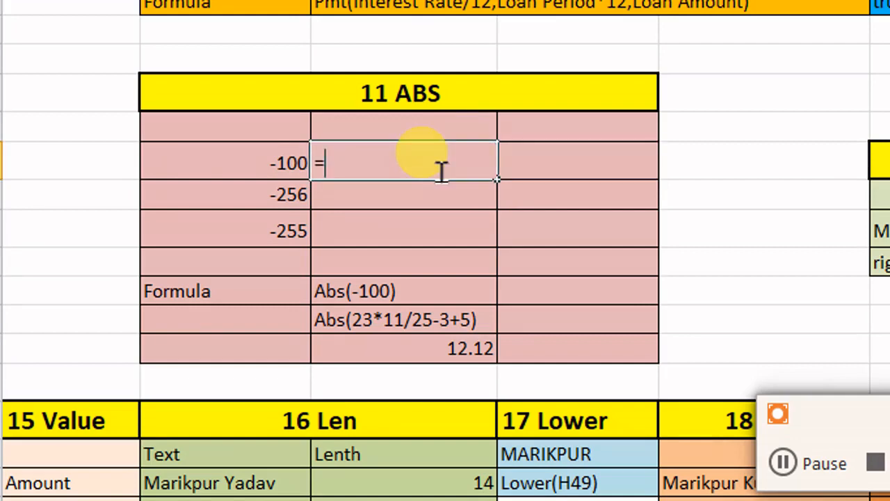
pyautogui.write('ab')
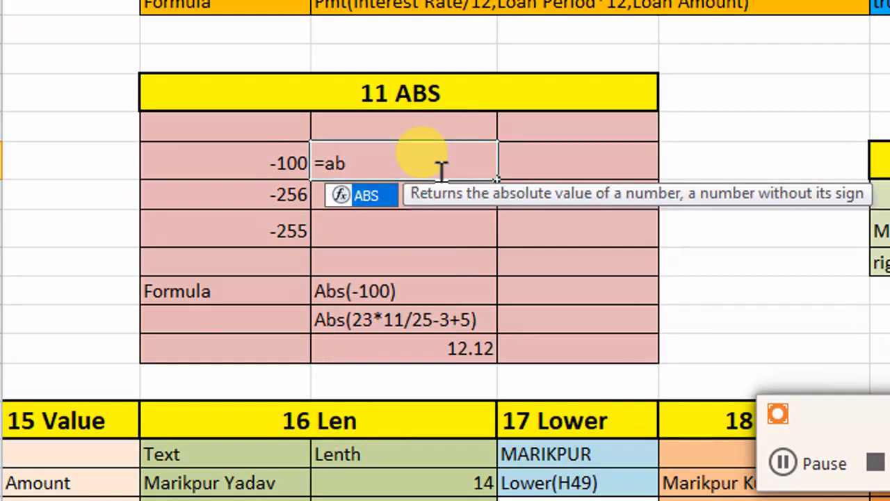
pyautogui.write('s')
pyautogui.doubleClick(376, 200)
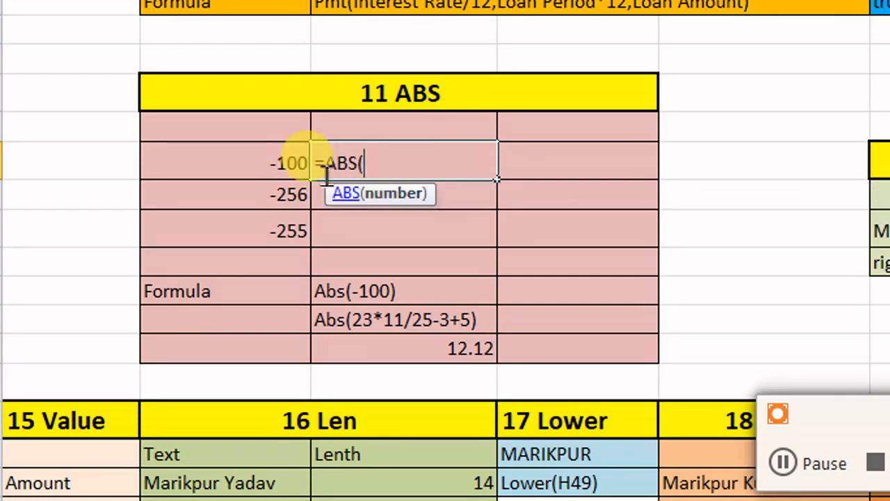
pyautogui.click(285, 164)
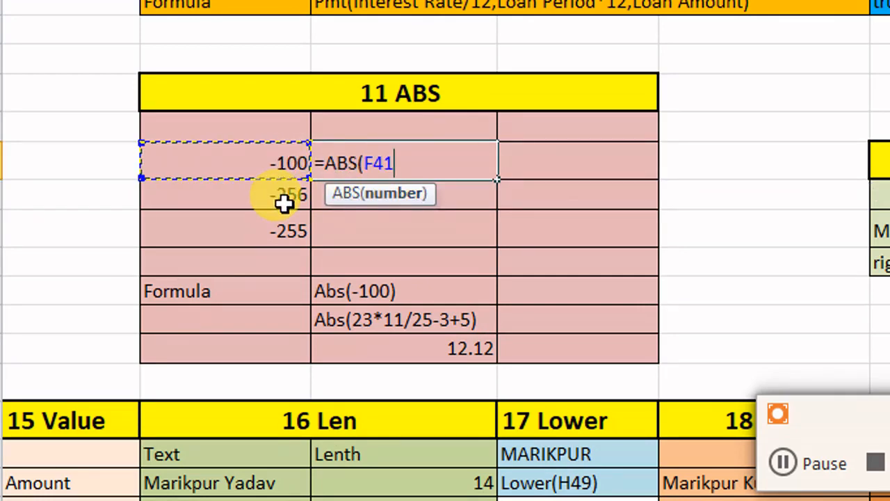
pyautogui.write(')')
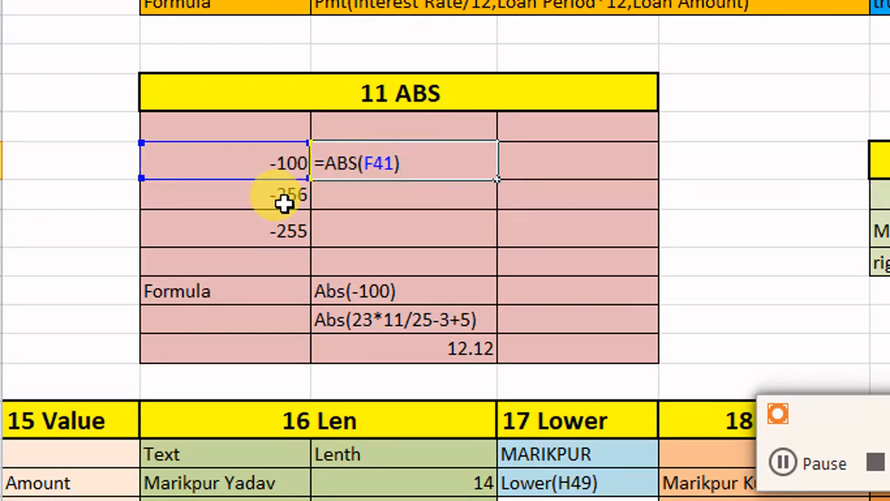
pyautogui.press('Return')
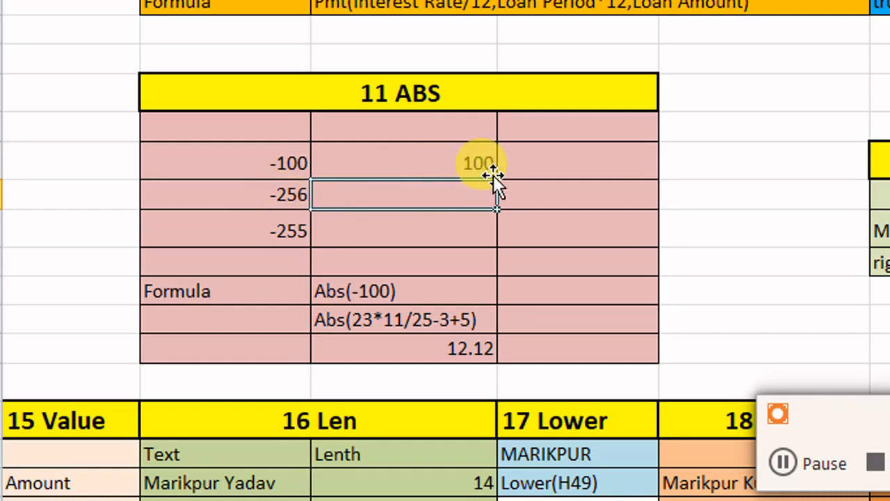
# - Copy the ABS formula down to the rows of -256 and -255
pyautogui.click(467, 166)
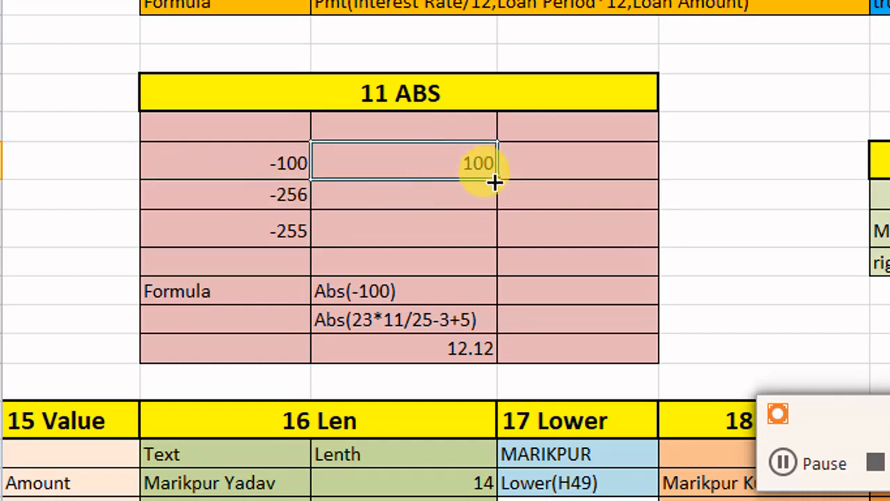
pyautogui.moveTo(496, 178); pyautogui.dragTo(490, 240)
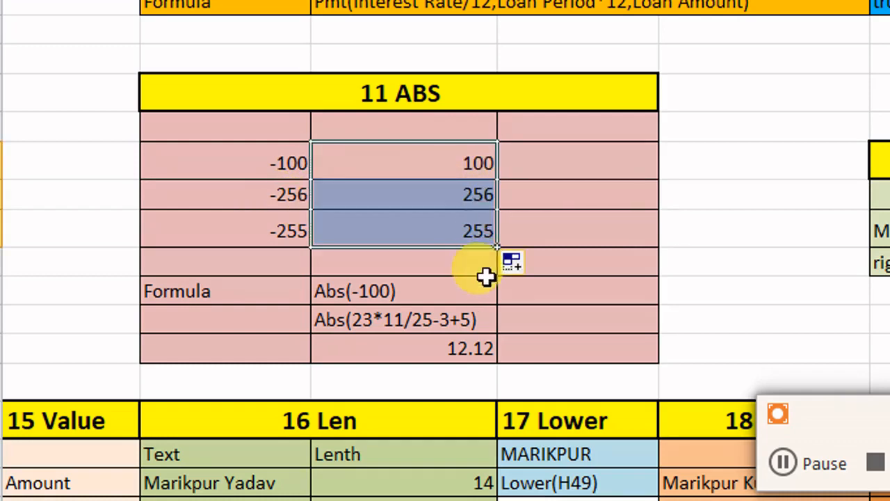
pyautogui.click(548, 289)
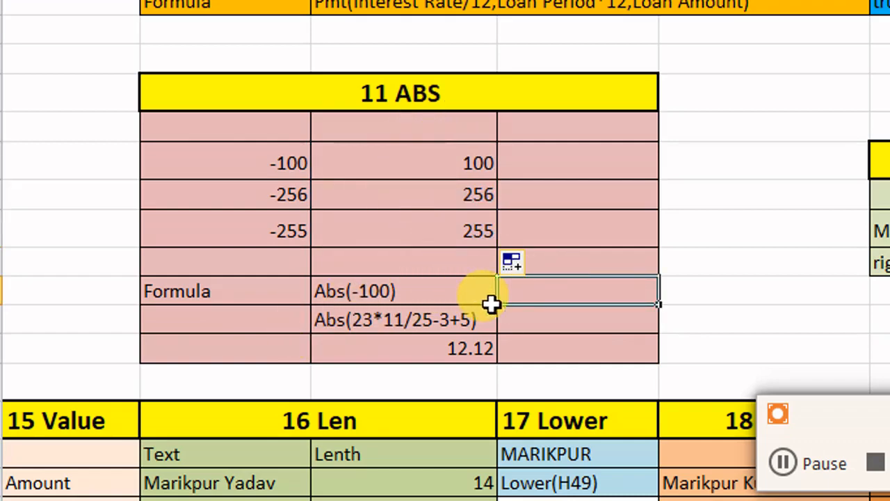
pyautogui.click(543, 265)
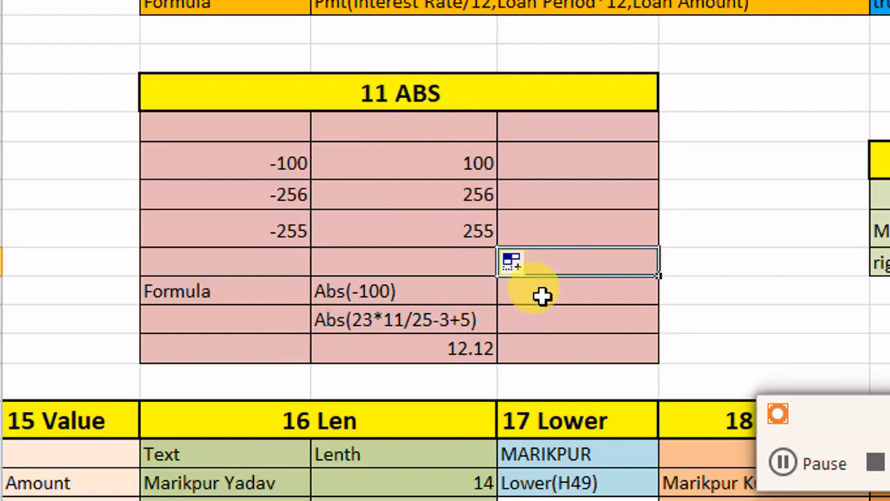
pyautogui.click(543, 300)
# - Enter the formula =ABS(45*98-3+693/2) in the third column of the -256 row under 11 ABS
pyautogui.click(538, 195)
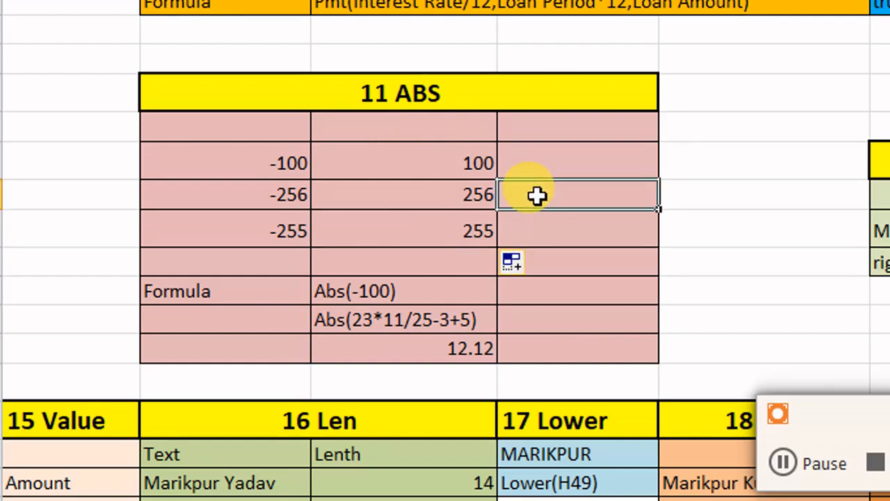
pyautogui.write('=abs')
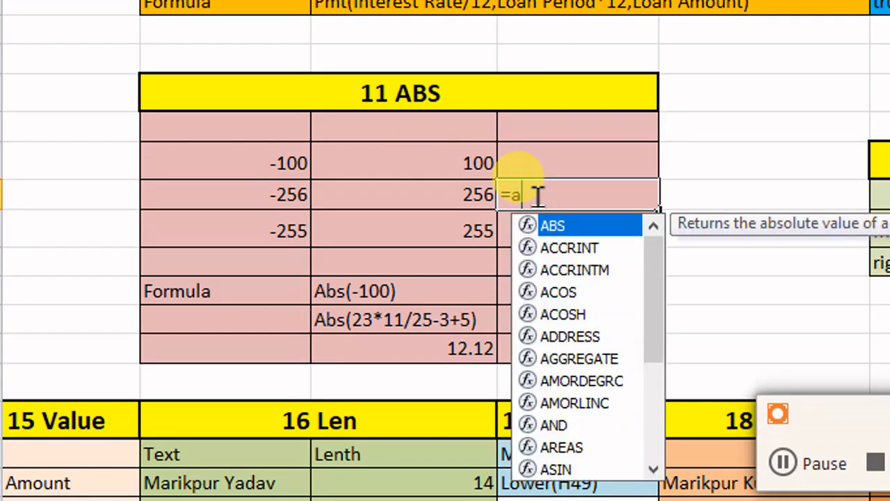
pyautogui.doubleClick(558, 225)
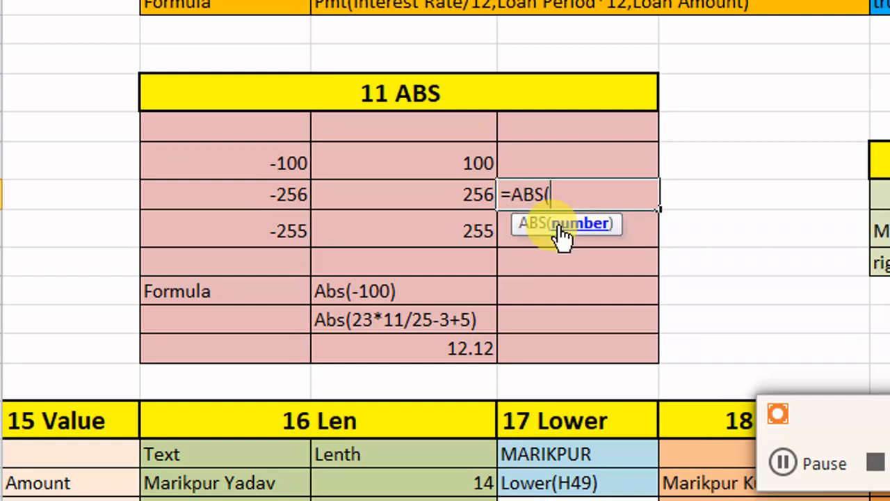
pyautogui.write('4')
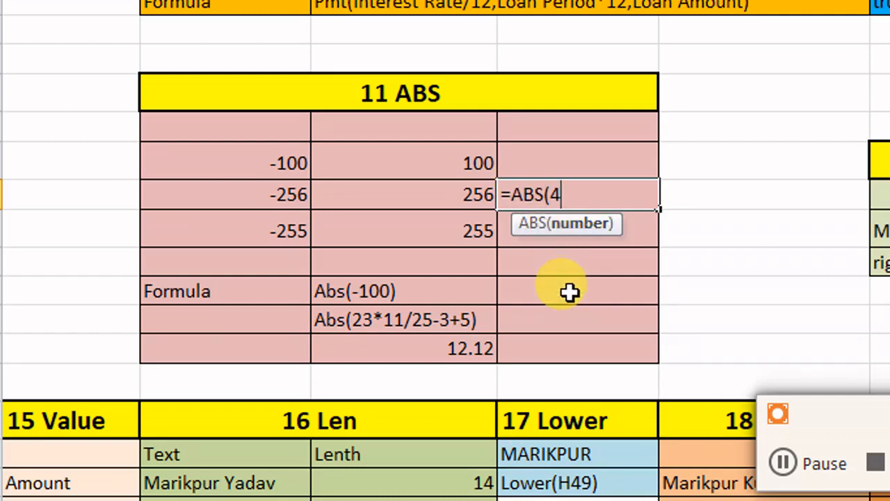
pyautogui.write('5*98')
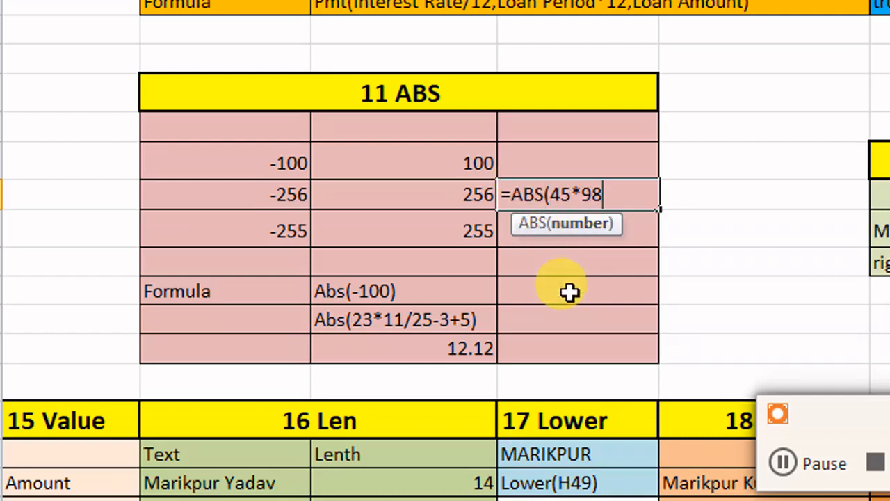
pyautogui.write('-3+693')
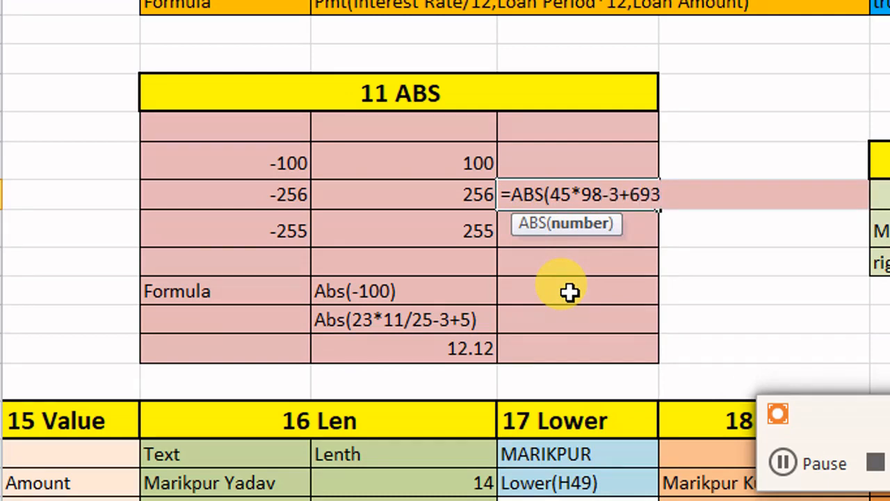
pyautogui.write('/2)')
pyautogui.press('Return')
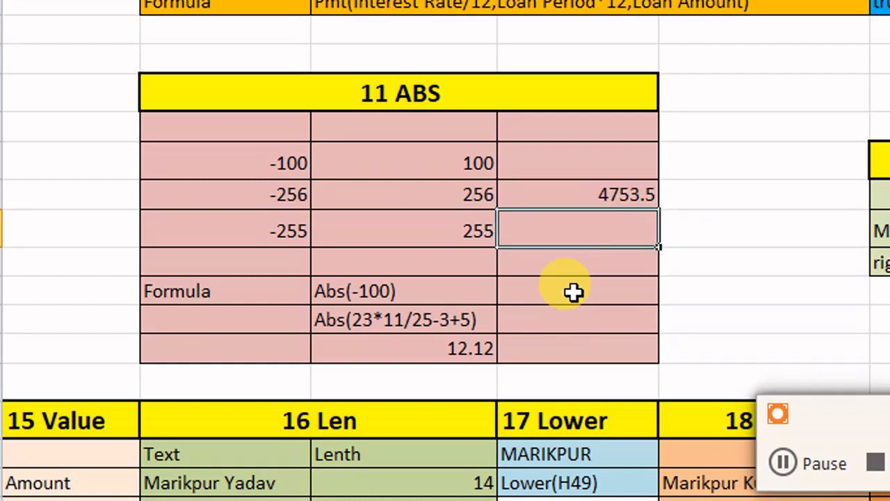
pyautogui.click(626, 199)
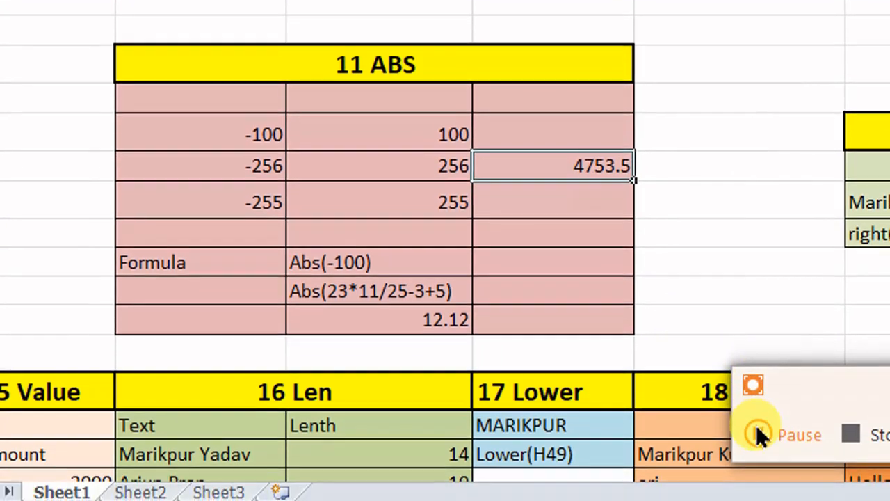
pyautogui.click(598, 168)
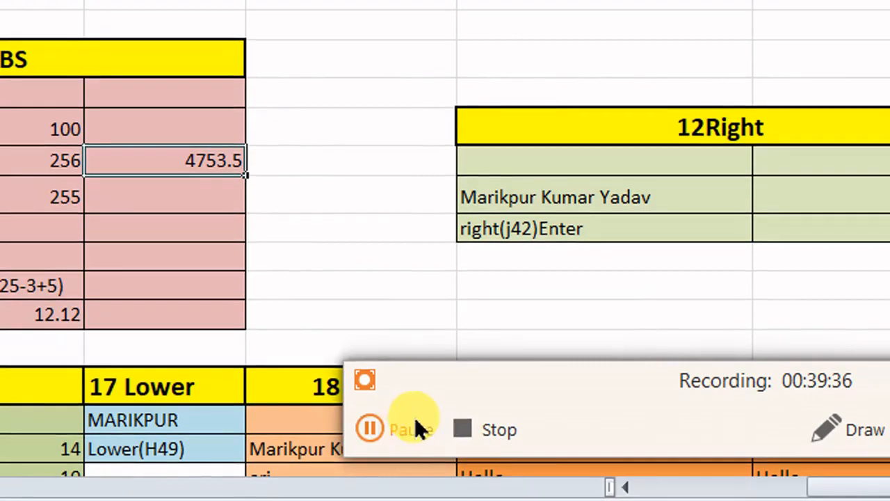
pyautogui.click(374, 430)
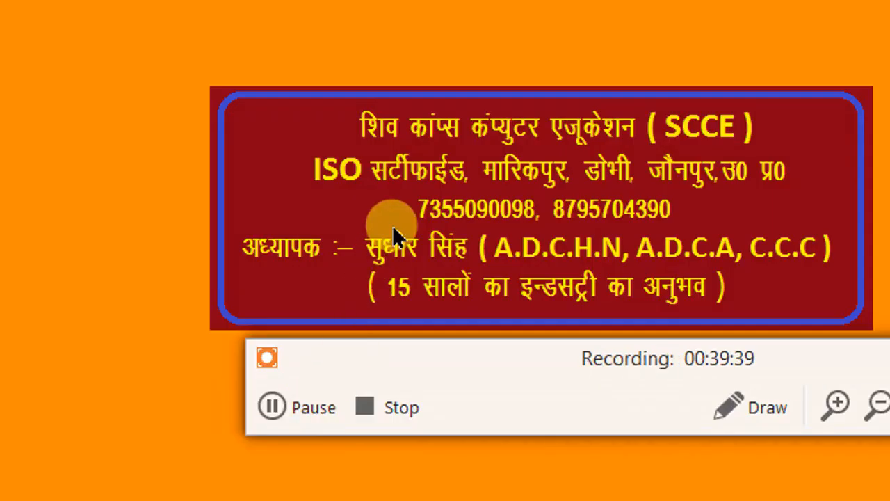